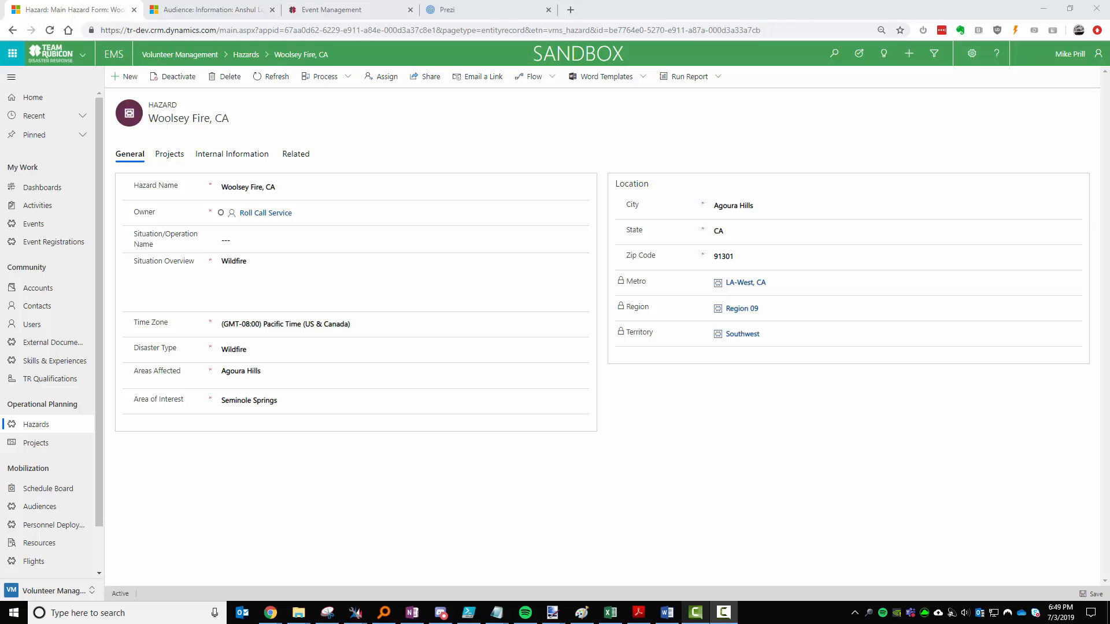
From the Woolsey Fire hazard's Projects list, open the Operation Storming Stallion project.
{"action": "left_click", "coordinate": [768, 478]}
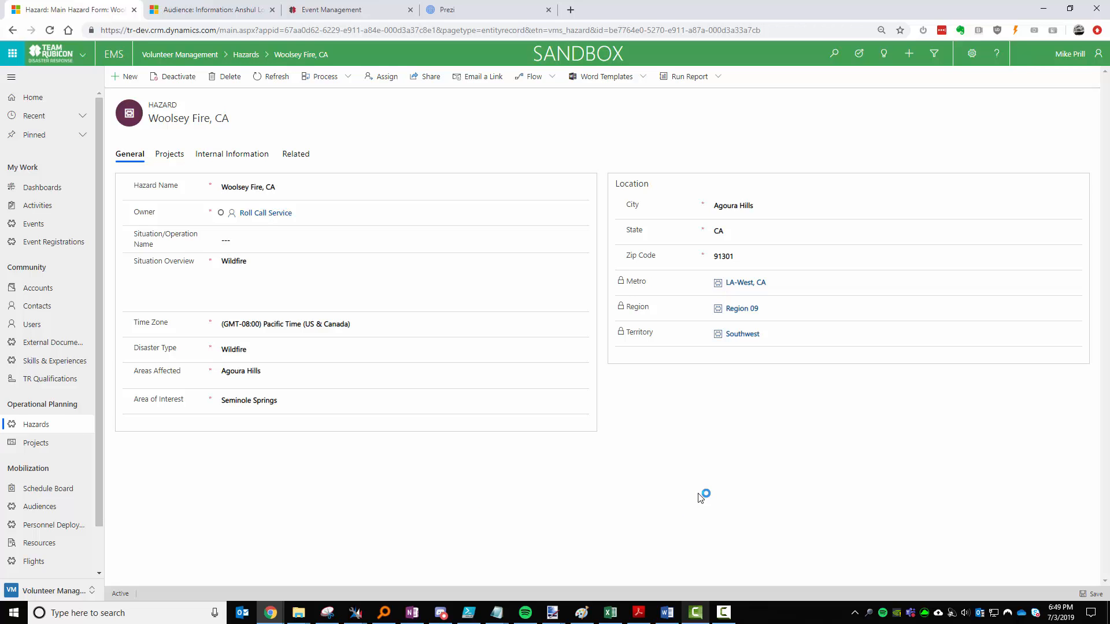
{"action": "left_click", "coordinate": [722, 466]}
{"action": "left_click", "coordinate": [576, 507]}
{"action": "left_click", "coordinate": [647, 494]}
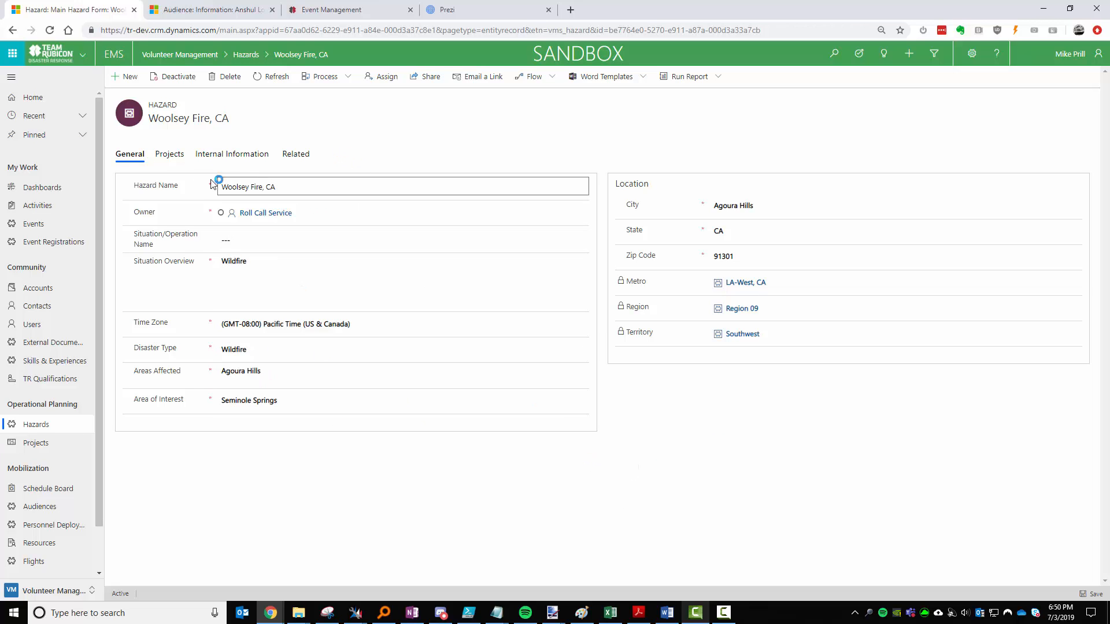
{"action": "left_click", "coordinate": [160, 156]}
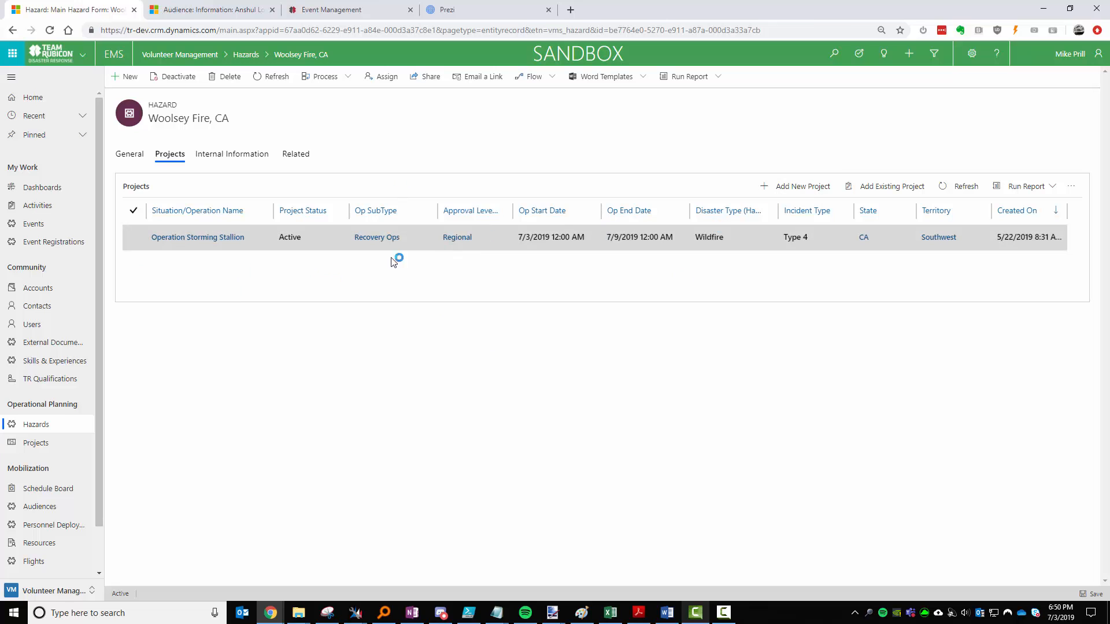
{"action": "left_click", "coordinate": [215, 241]}
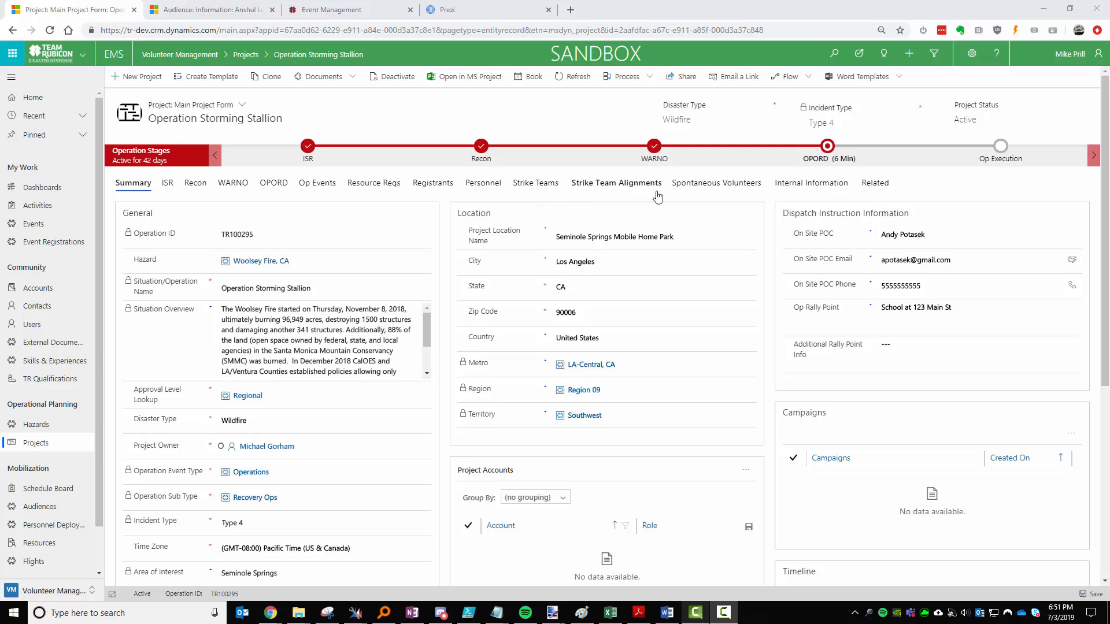
Show the Related list for Operation Storming Stallion (Activities, Documents, Audiences, Deployments, Flights).
{"action": "left_click", "coordinate": [875, 182]}
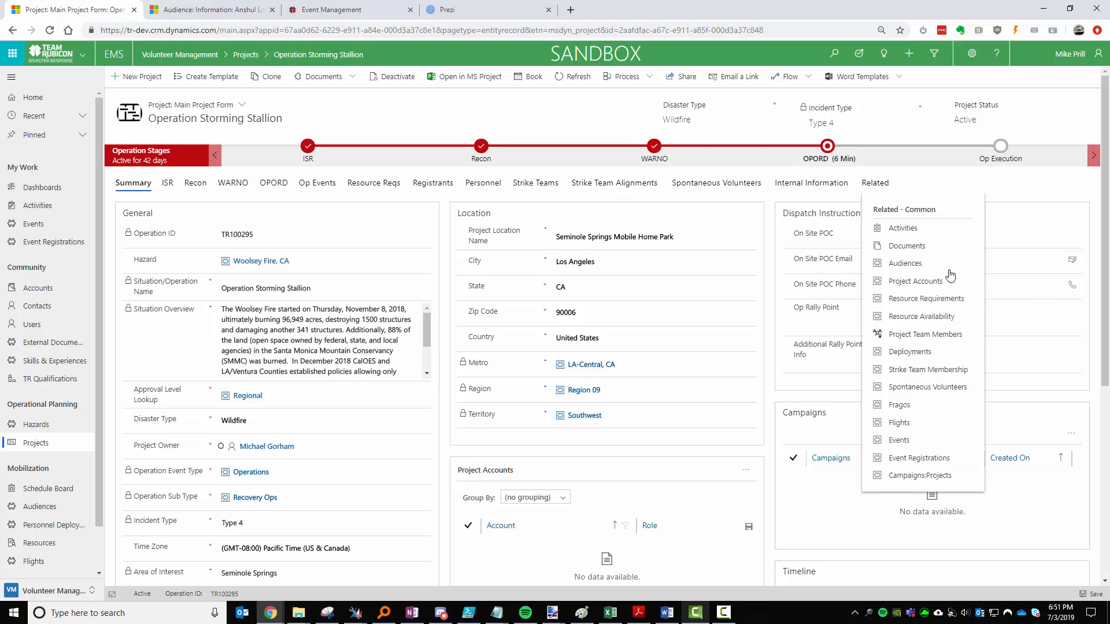
Close the Related list, leave the Hazard field unchanged, and show the project's ISR details.
{"action": "left_click", "coordinate": [867, 224]}
{"action": "left_click", "coordinate": [772, 198]}
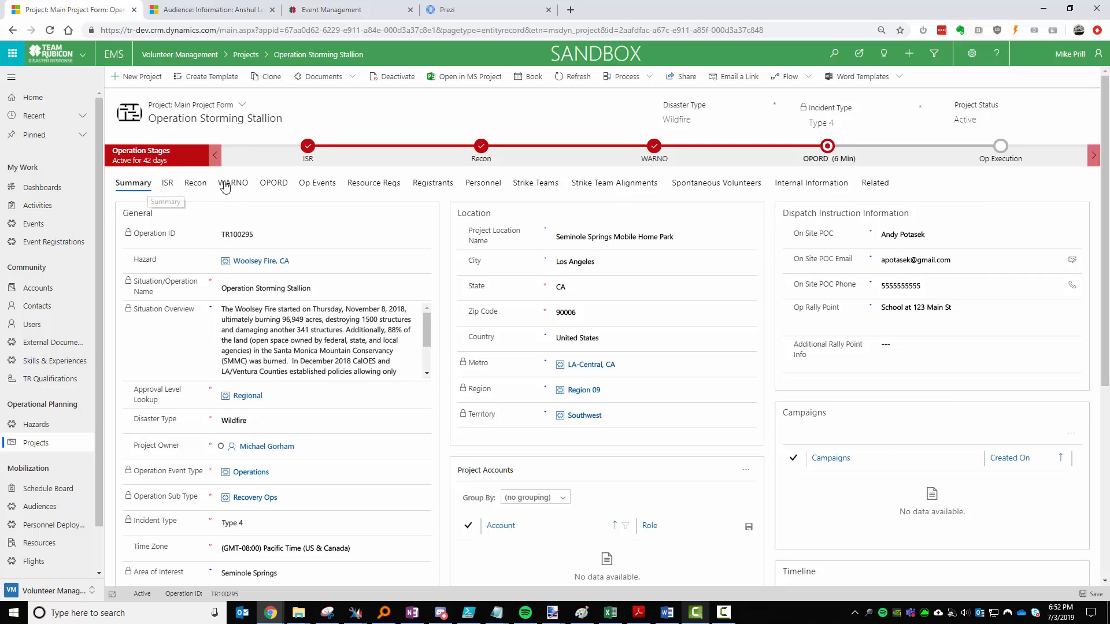
{"action": "left_click", "coordinate": [426, 214]}
{"action": "left_click", "coordinate": [414, 254]}
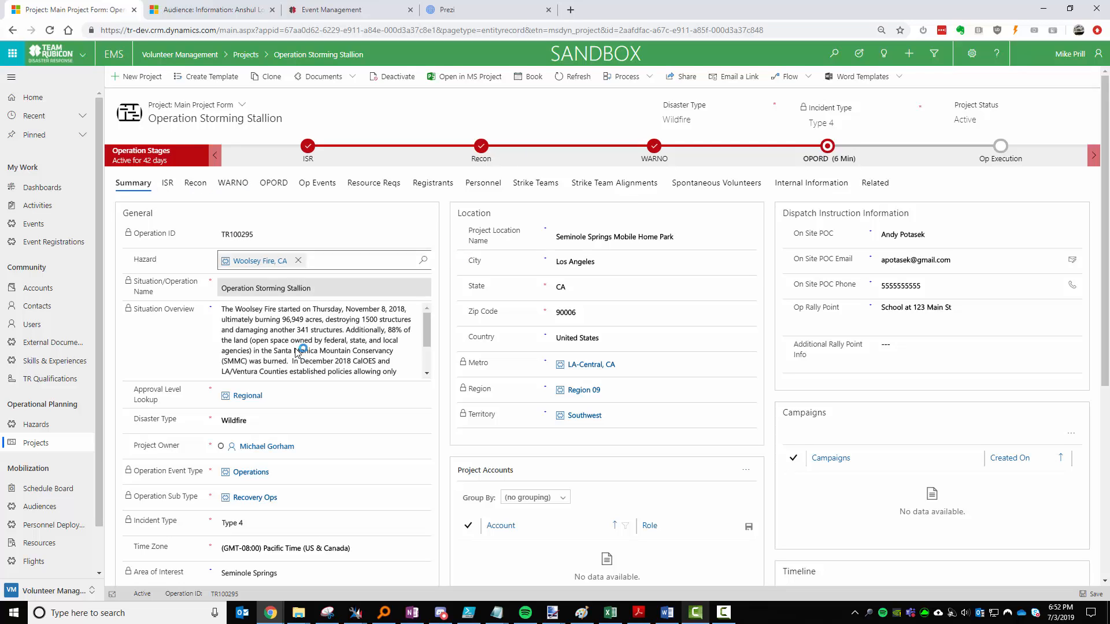
{"action": "left_click", "coordinate": [442, 375]}
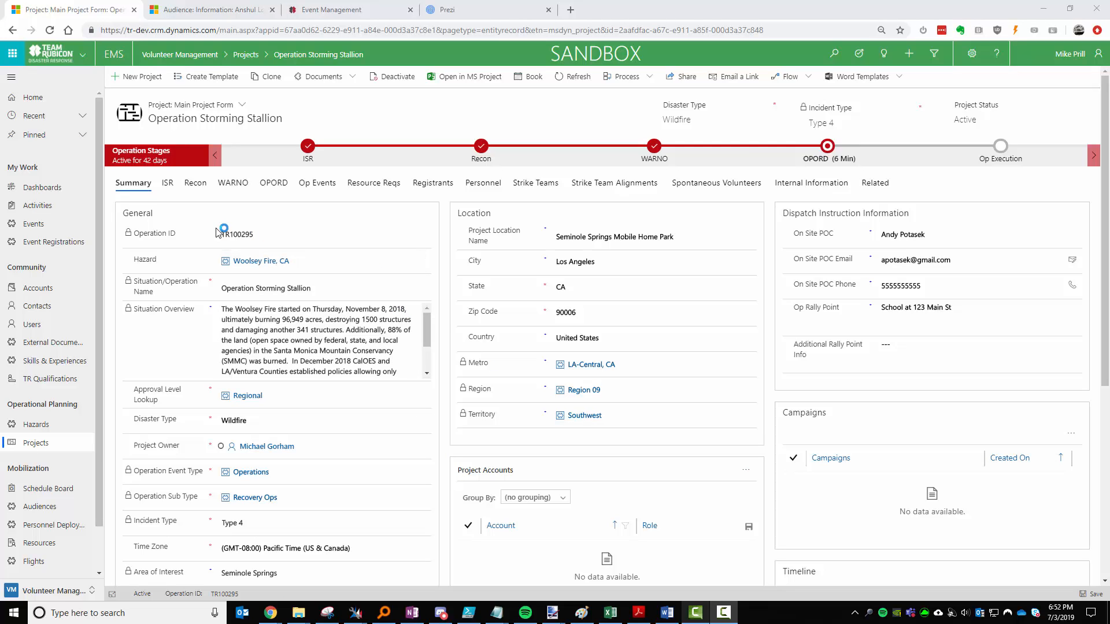
{"action": "left_click", "coordinate": [168, 184]}
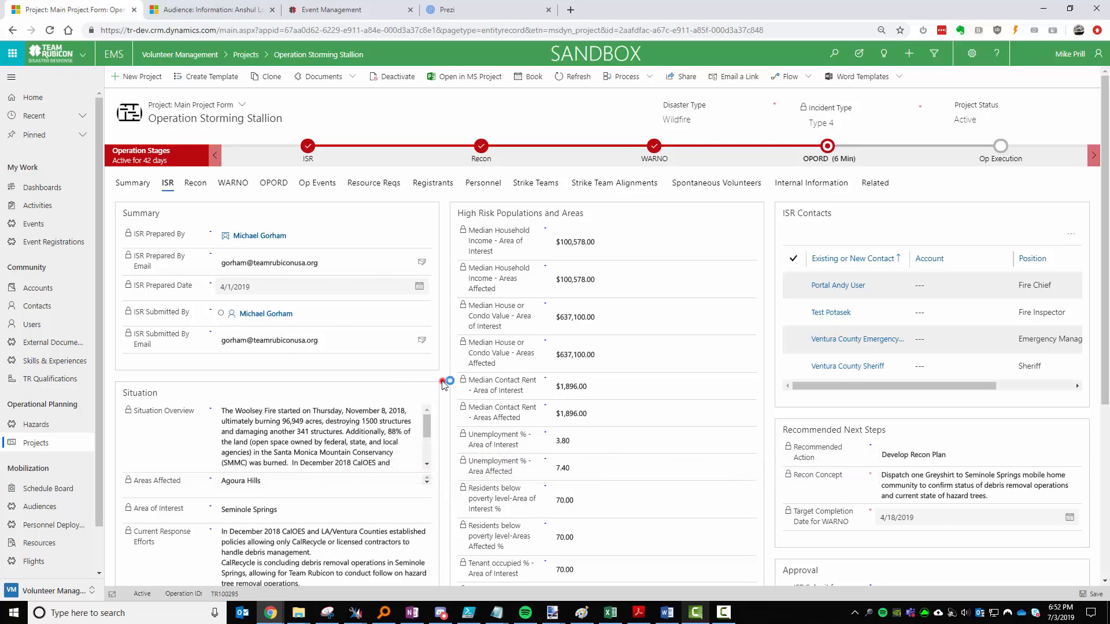
{"action": "left_click", "coordinate": [442, 382]}
{"action": "mouse_move", "coordinate": [236, 319]}
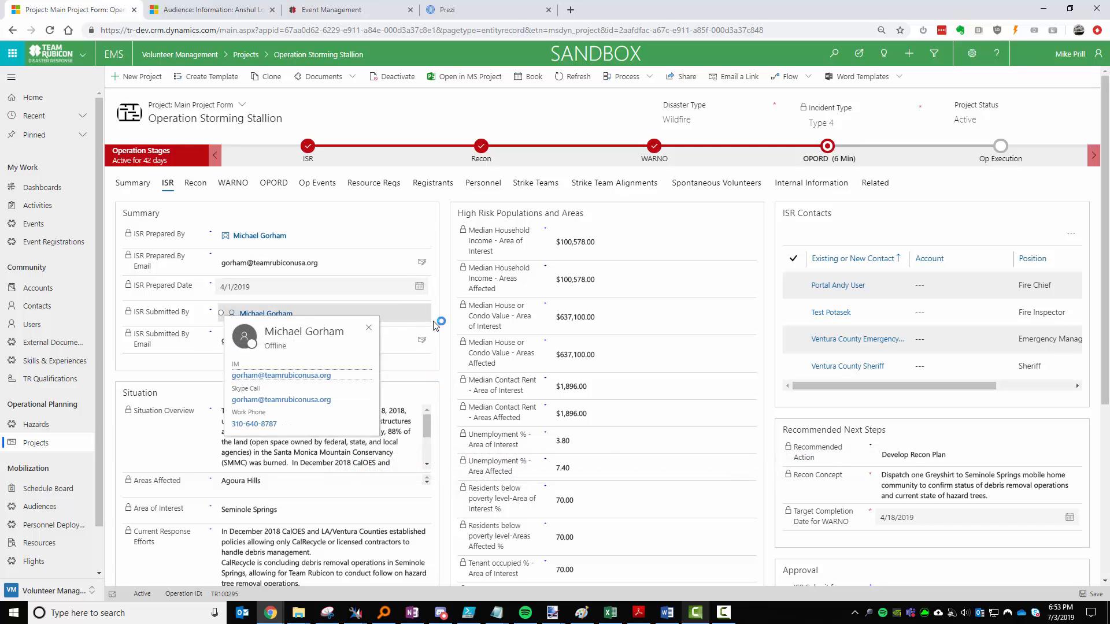
{"action": "left_click", "coordinate": [451, 322]}
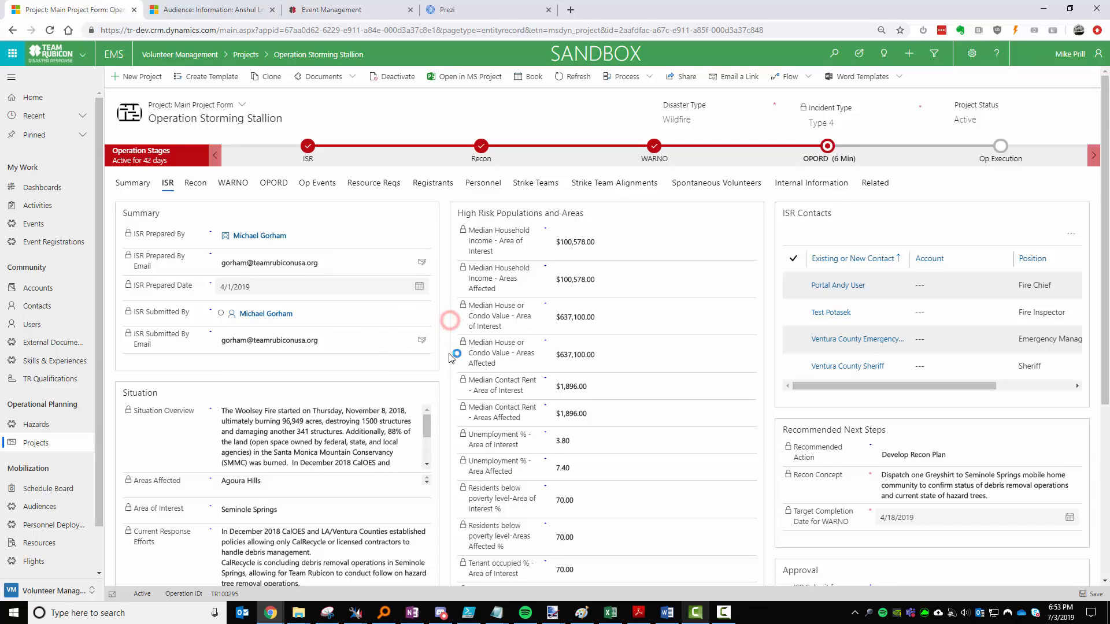
{"action": "scroll", "coordinate": [451, 324], "scroll_direction": "down", "scroll_amount": 3}
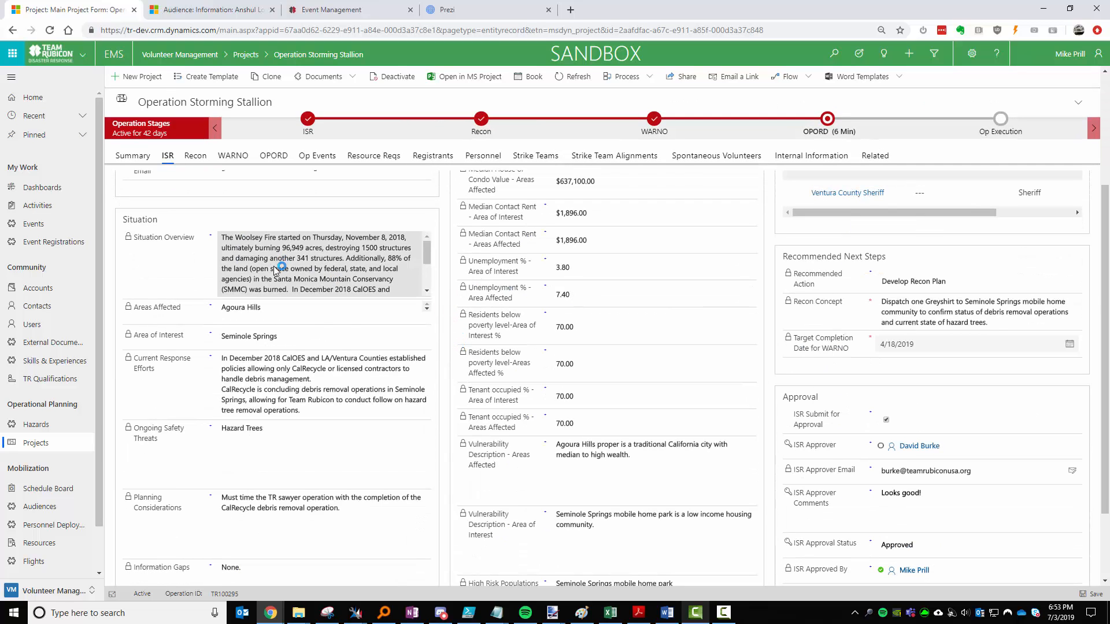
{"action": "scroll", "coordinate": [331, 328], "scroll_direction": "down", "scroll_amount": 2}
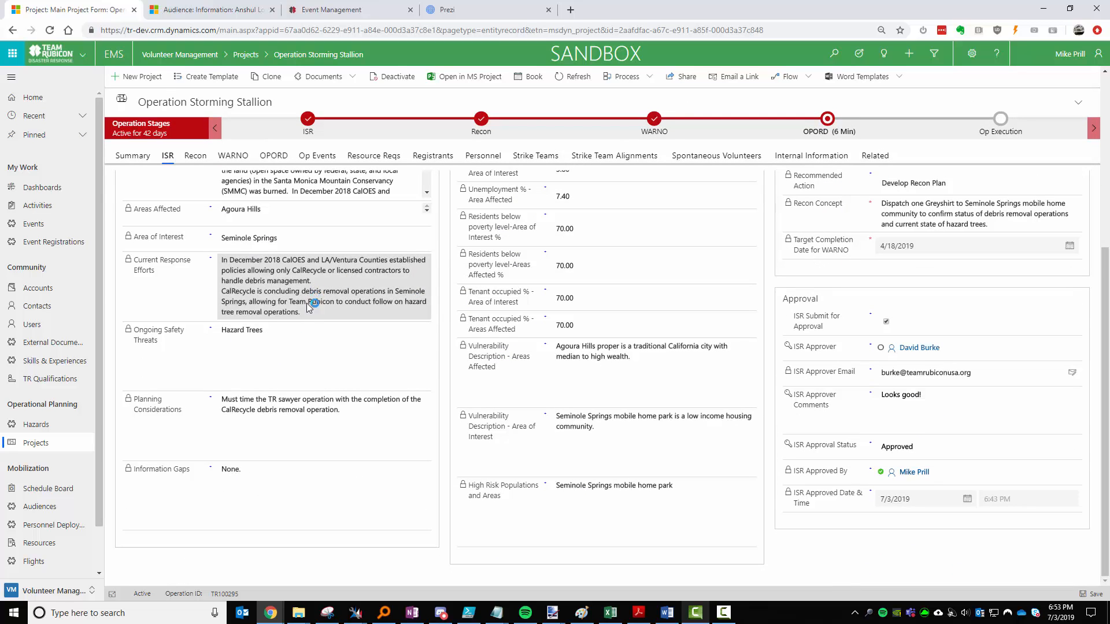
{"action": "scroll", "coordinate": [327, 422], "scroll_direction": "up", "scroll_amount": 5}
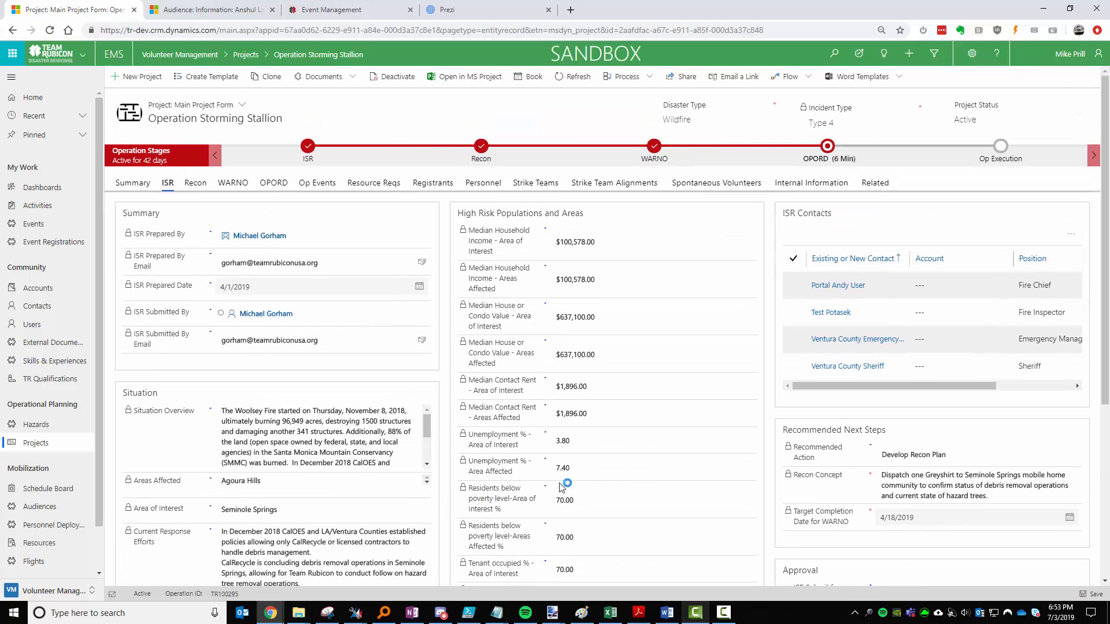
{"action": "scroll", "coordinate": [495, 498], "scroll_direction": "down", "scroll_amount": 5}
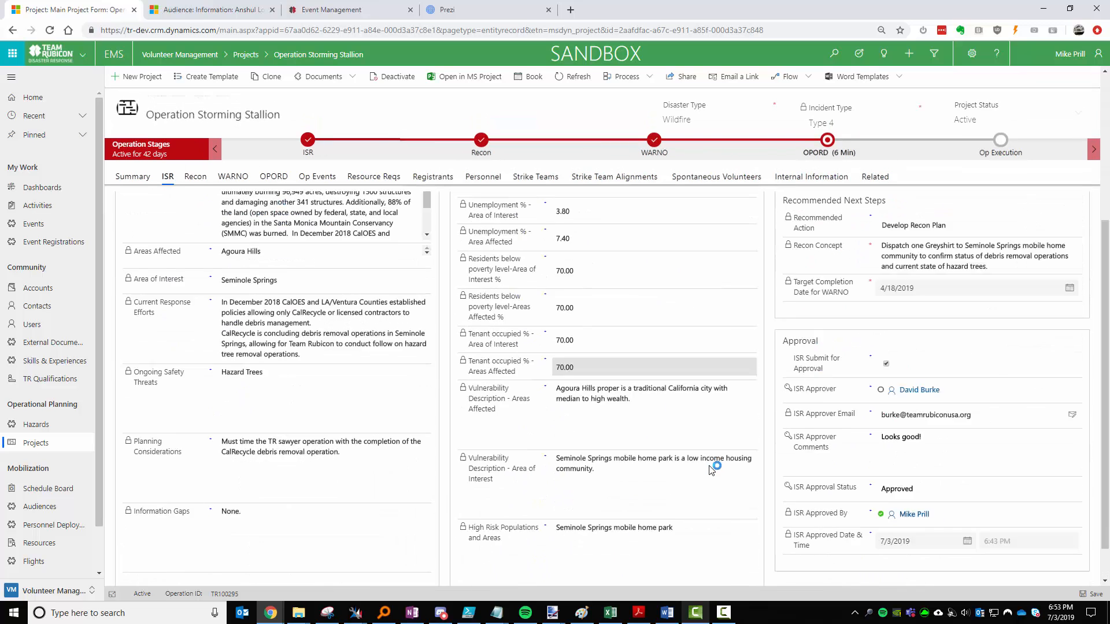
{"action": "scroll", "coordinate": [587, 468], "scroll_direction": "up", "scroll_amount": 5}
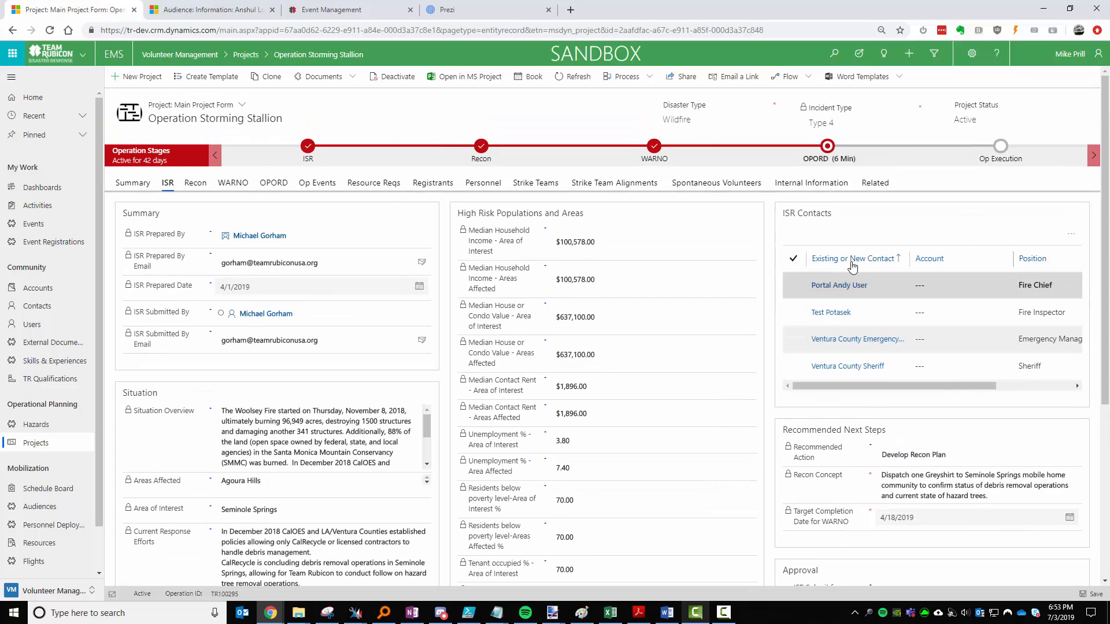
{"action": "left_click", "coordinate": [767, 425]}
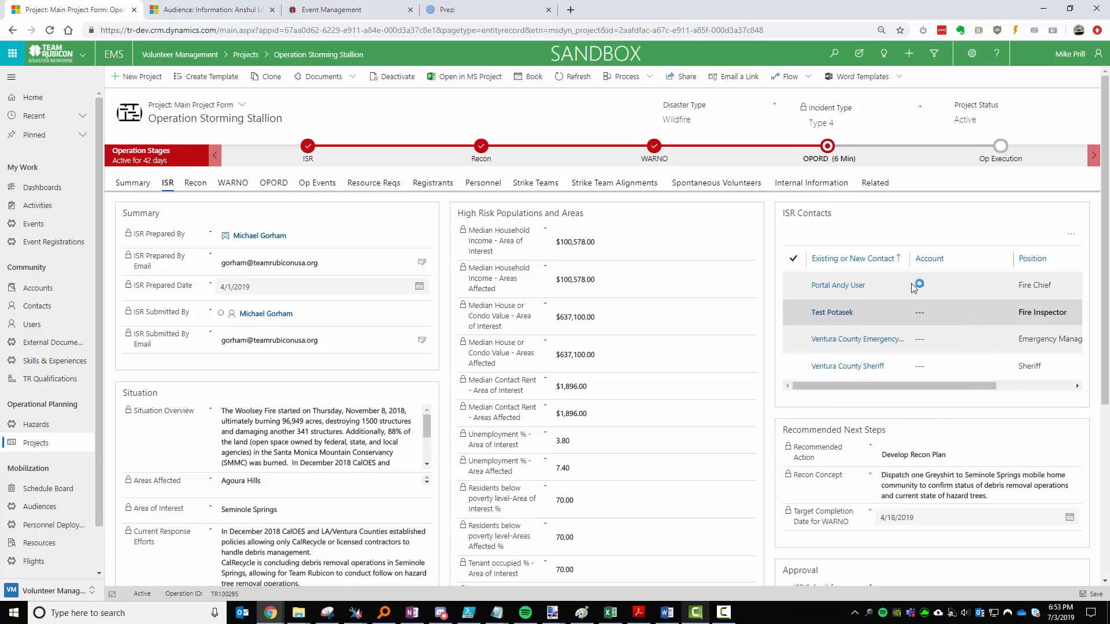
{"action": "left_click", "coordinate": [796, 390]}
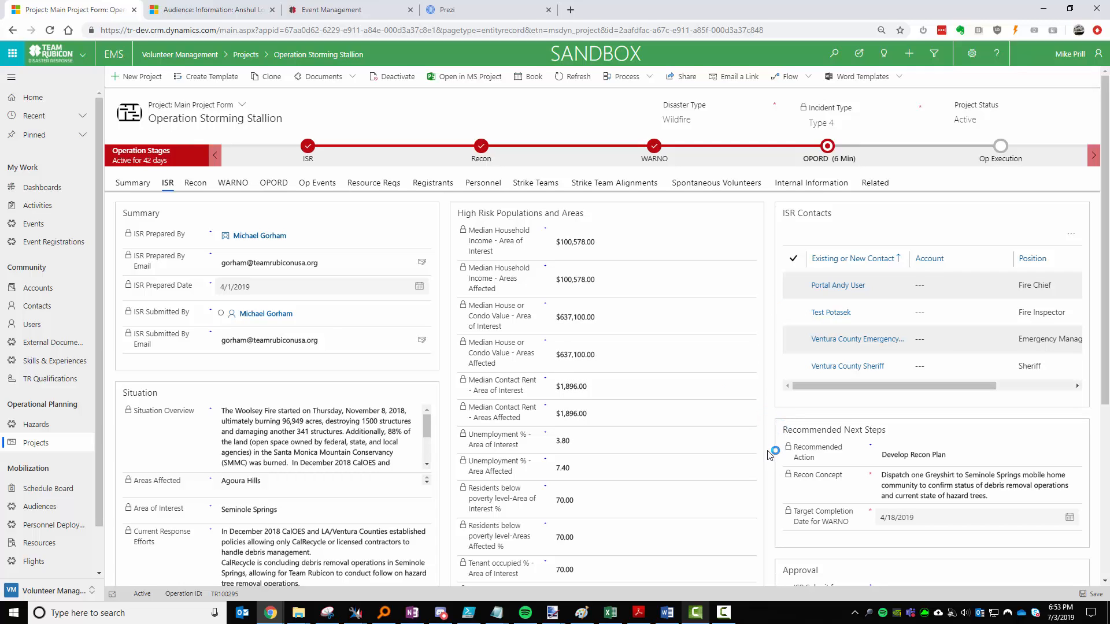
{"action": "scroll", "coordinate": [769, 455], "scroll_direction": "down", "scroll_amount": 2}
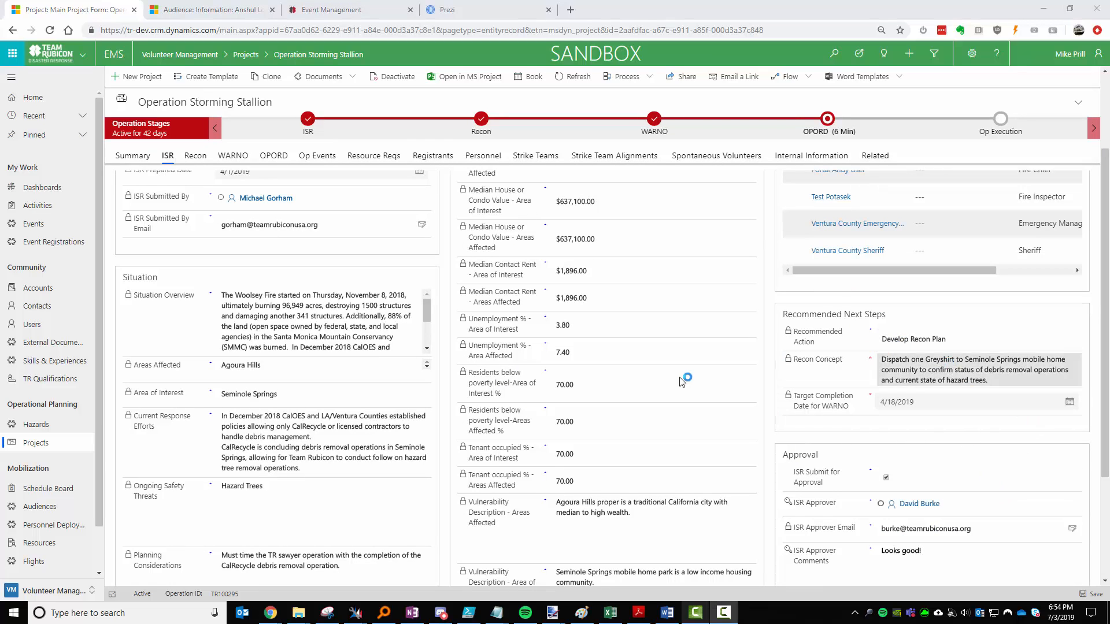
{"action": "scroll", "coordinate": [1009, 428], "scroll_direction": "down", "scroll_amount": 2}
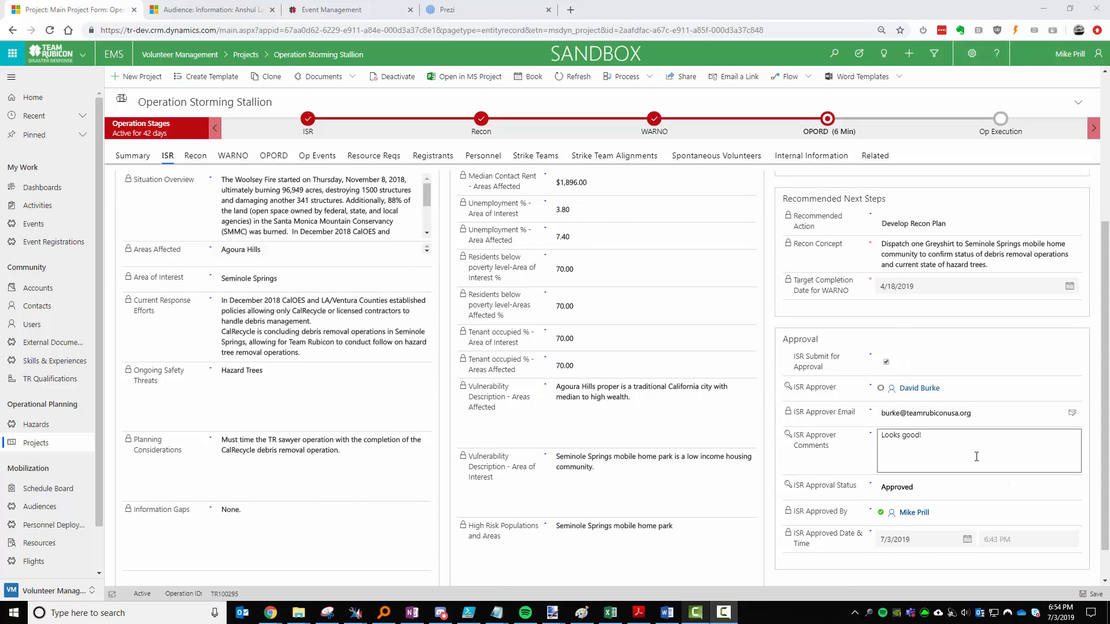
{"action": "scroll", "coordinate": [919, 439], "scroll_direction": "down", "scroll_amount": 1}
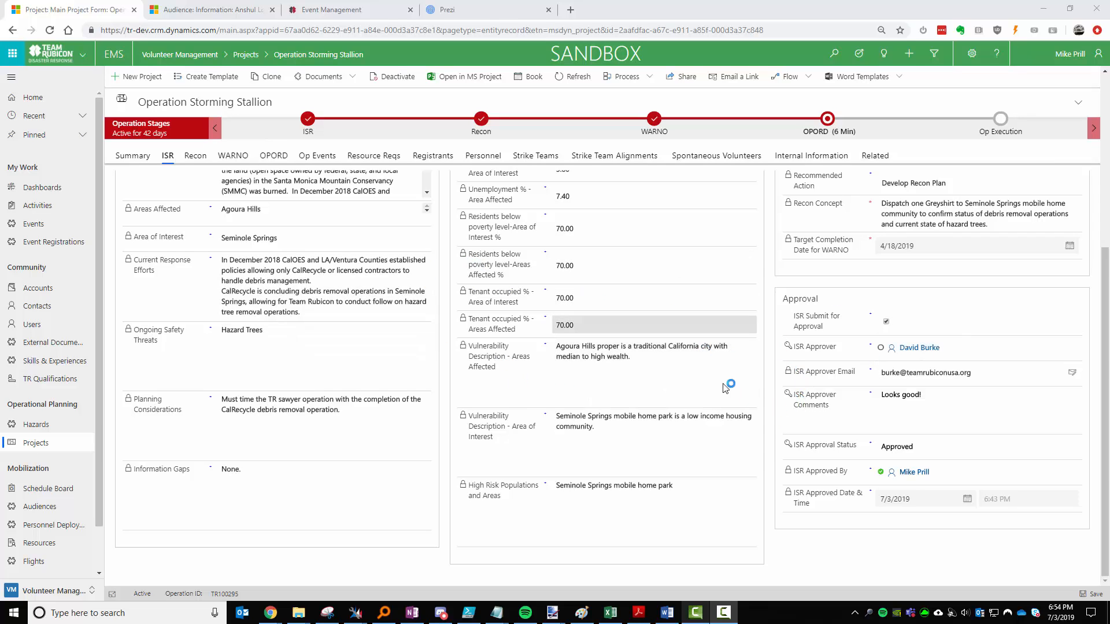
{"action": "left_click", "coordinate": [954, 390]}
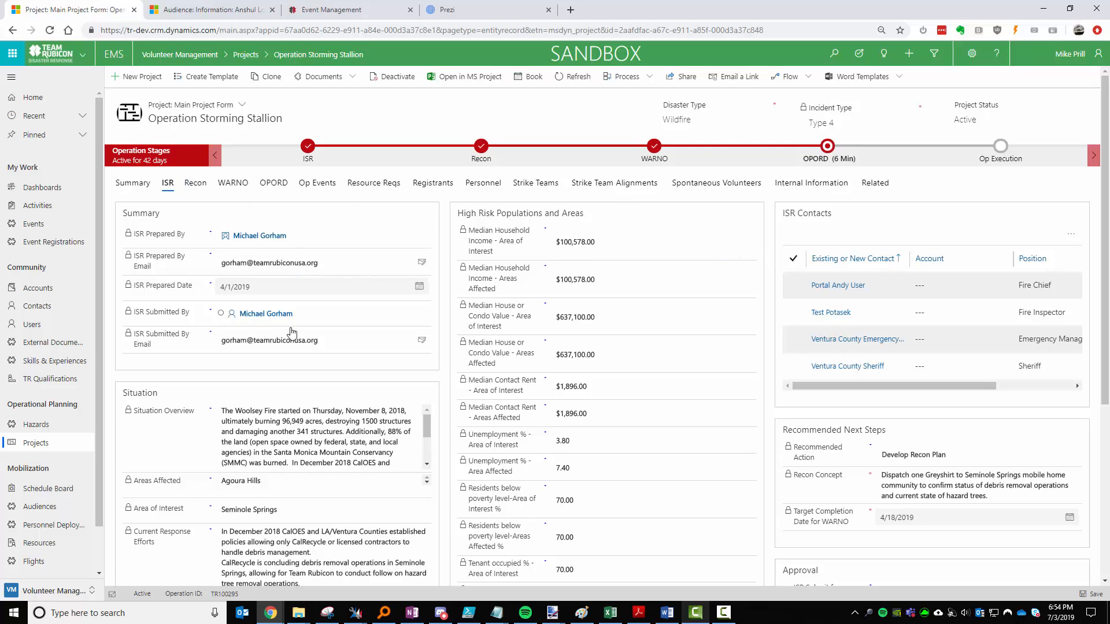
Export the project to a Word document using the ISR template.
{"action": "left_click", "coordinate": [899, 75]}
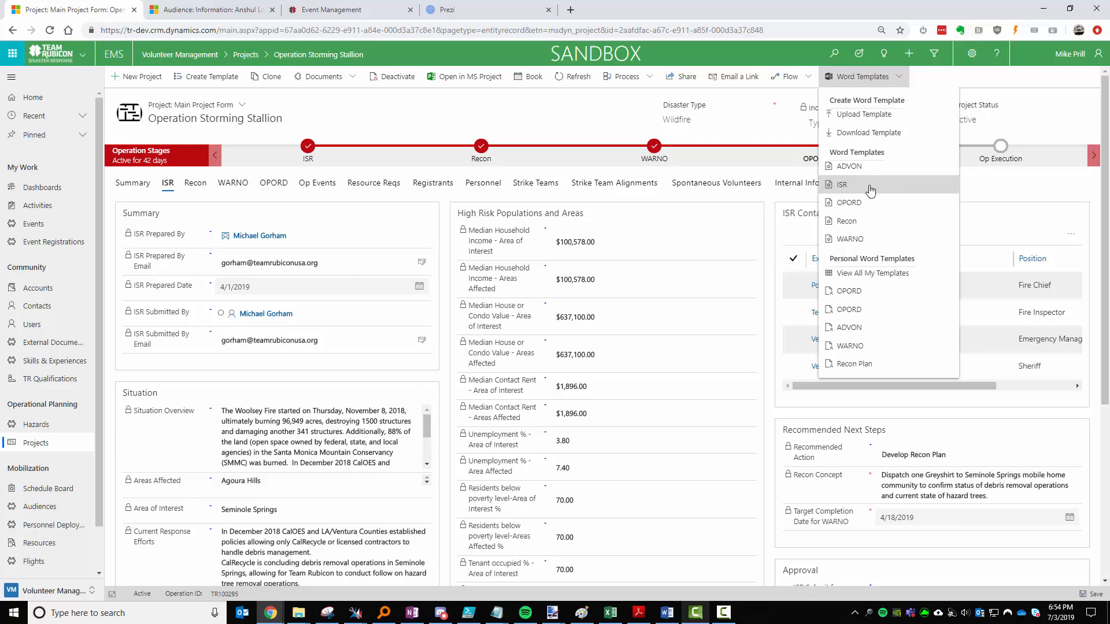
{"action": "left_click", "coordinate": [873, 185]}
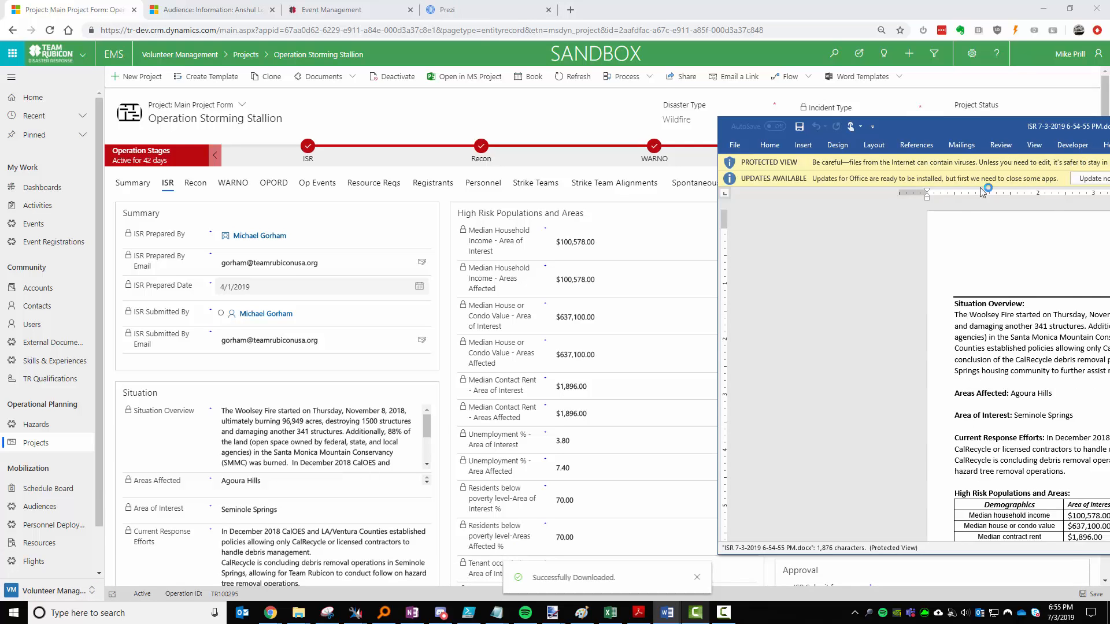
Scroll through the two-page Initial Situation Report in Word, then close Word.
{"action": "scroll", "coordinate": [487, 226], "scroll_direction": "down", "scroll_amount": 14}
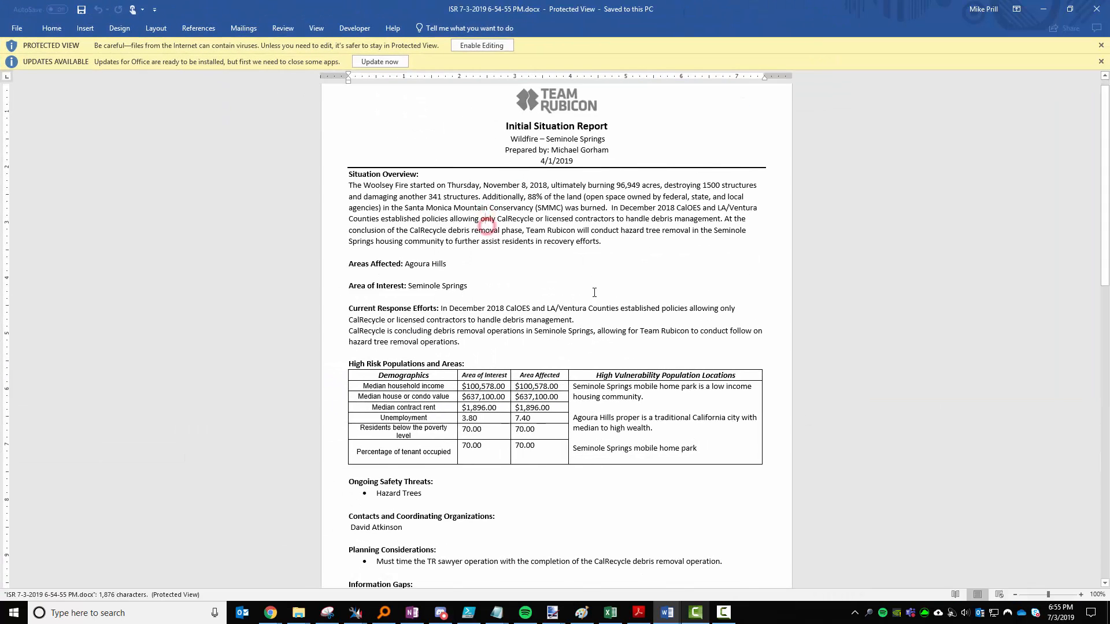
{"action": "scroll", "coordinate": [564, 346], "scroll_direction": "down", "scroll_amount": 3}
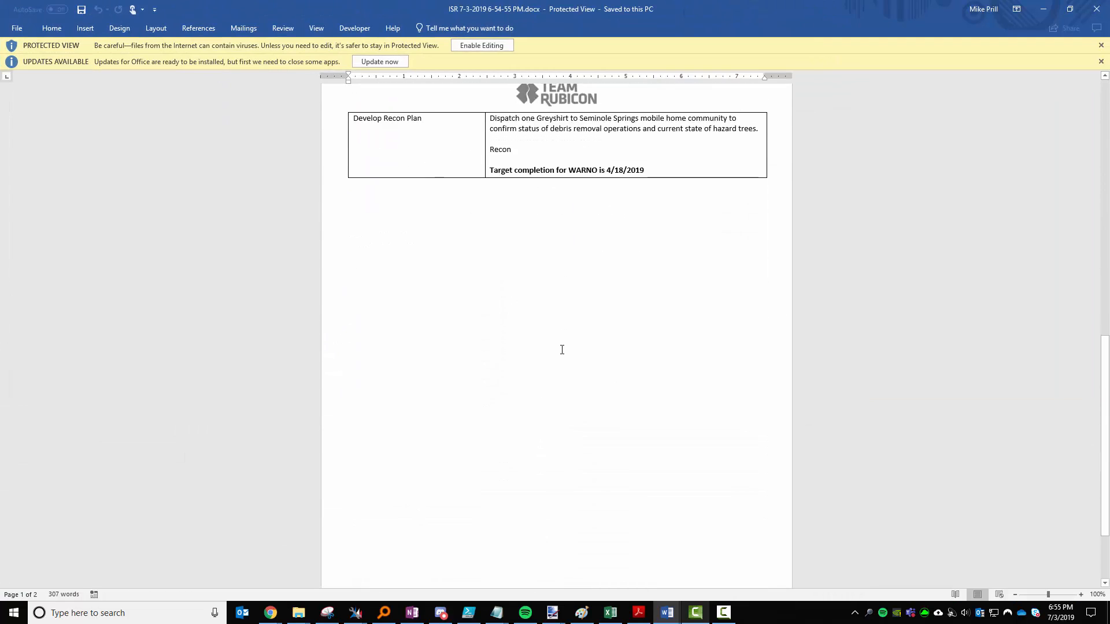
{"action": "scroll", "coordinate": [564, 341], "scroll_direction": "up", "scroll_amount": 18}
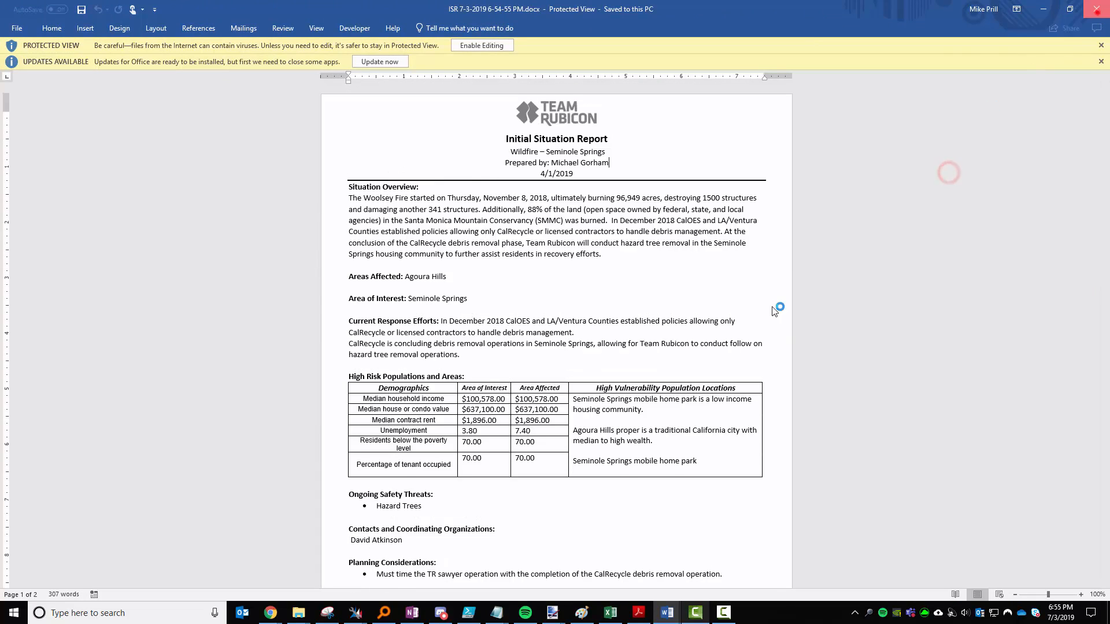
{"action": "left_click", "coordinate": [1096, 9]}
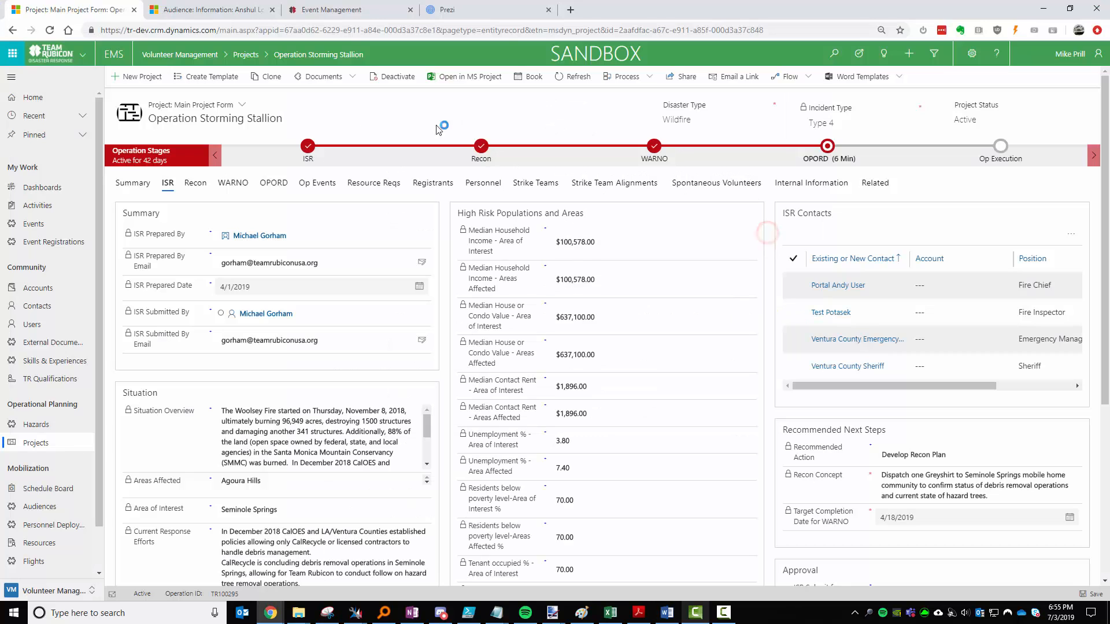
Check the Documents upload list, then show the project's Recon details.
{"action": "left_click", "coordinate": [354, 77]}
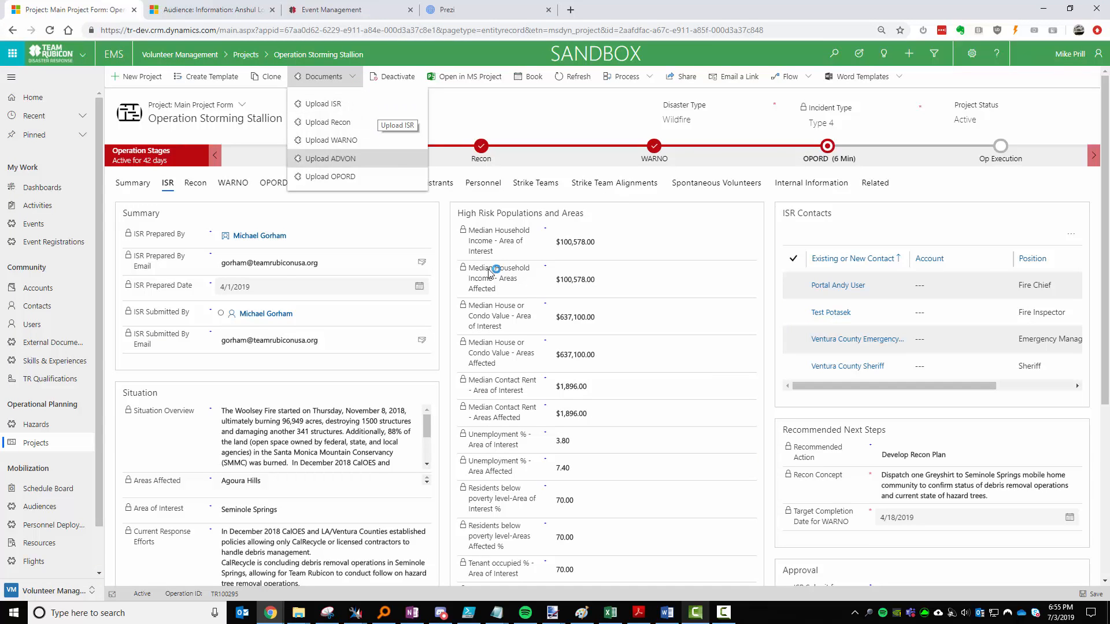
{"action": "left_click", "coordinate": [448, 258]}
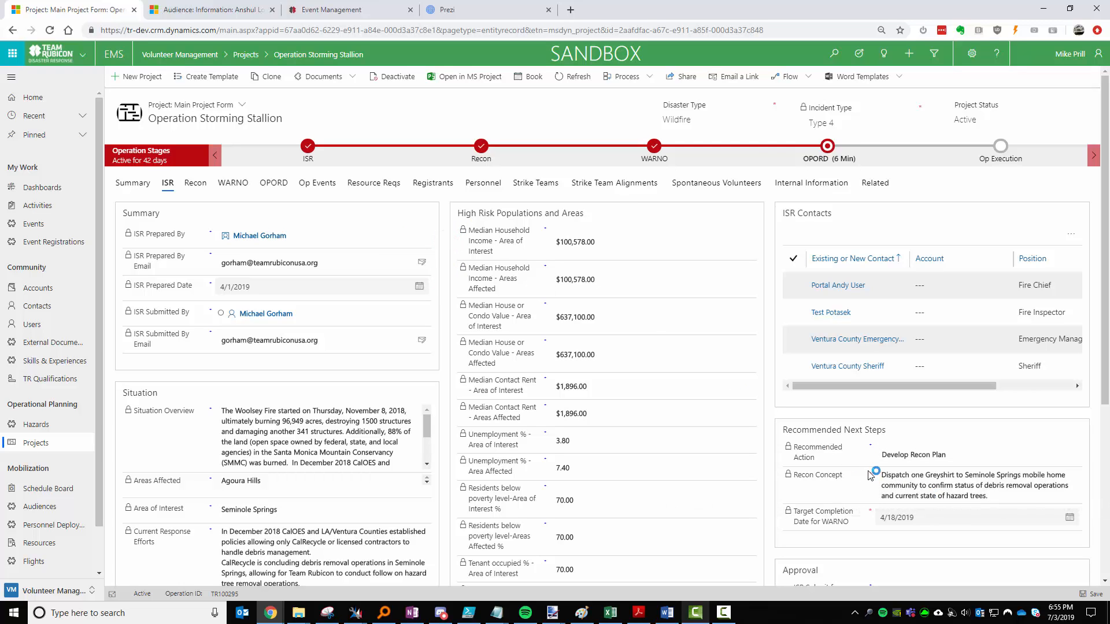
{"action": "left_click", "coordinate": [190, 183]}
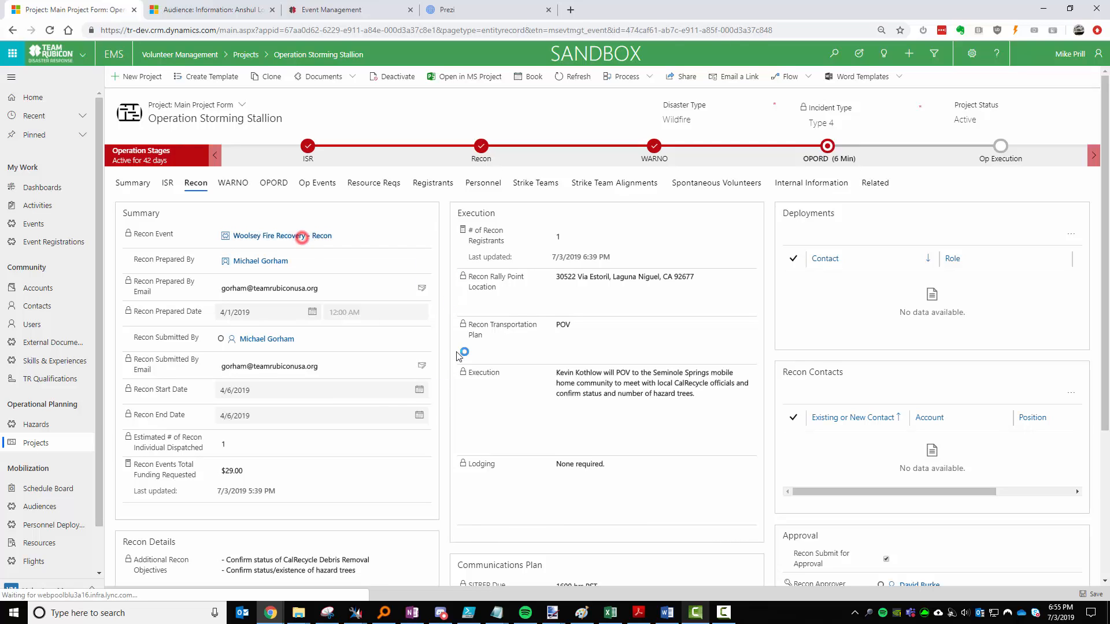
Open the Woolsey Fire Recovery - Recon event and review its Communications, Logistics and Finance details.
{"action": "left_click", "coordinate": [300, 236]}
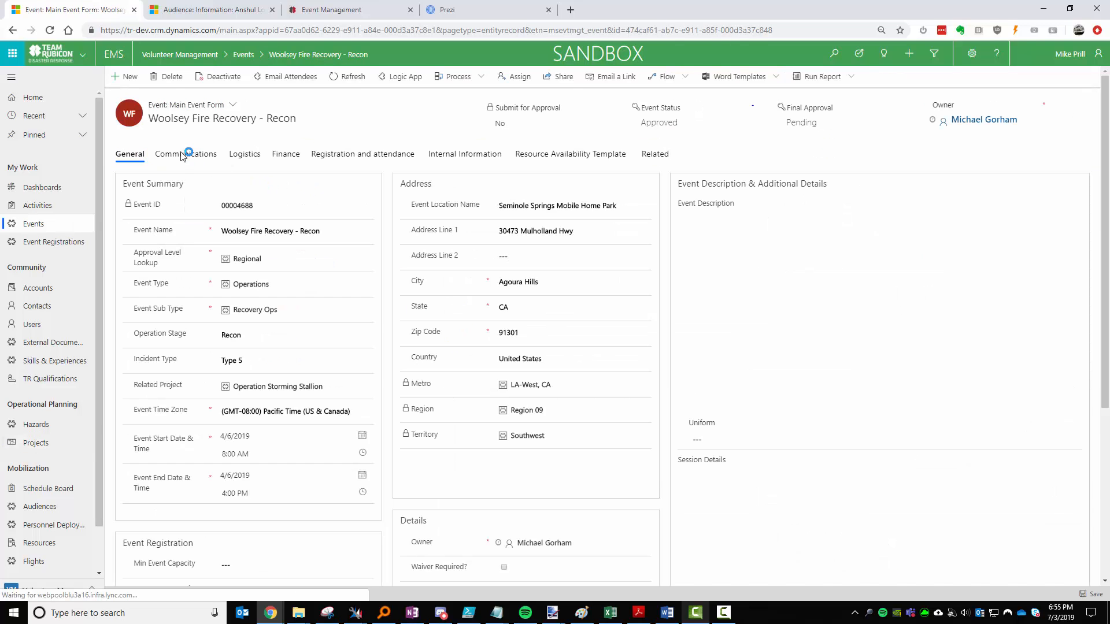
{"action": "left_click", "coordinate": [181, 154]}
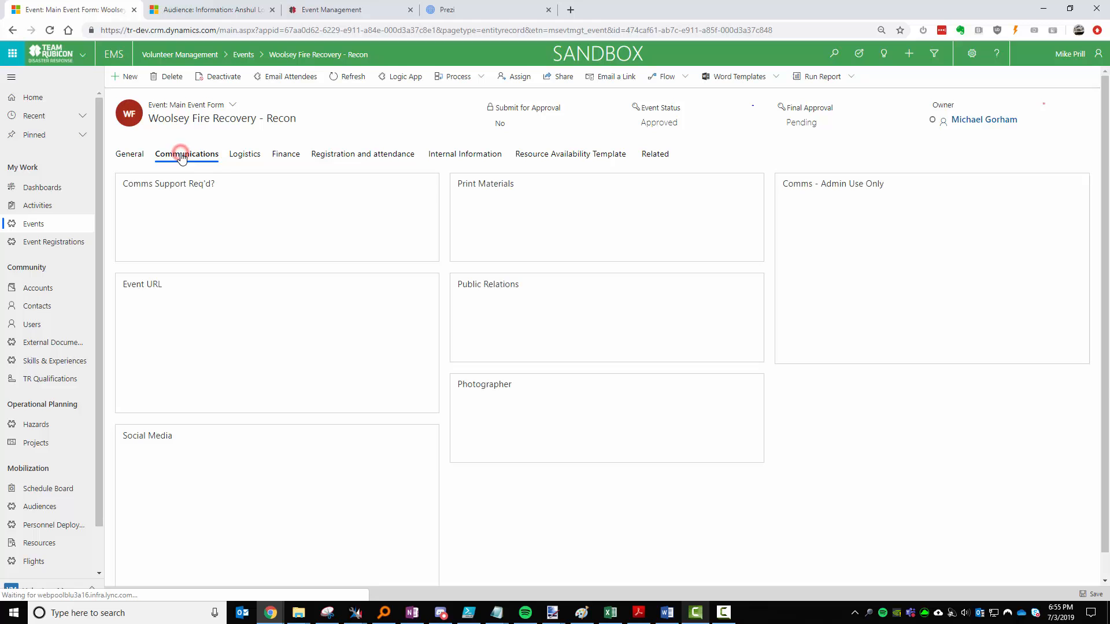
{"action": "left_click", "coordinate": [253, 159]}
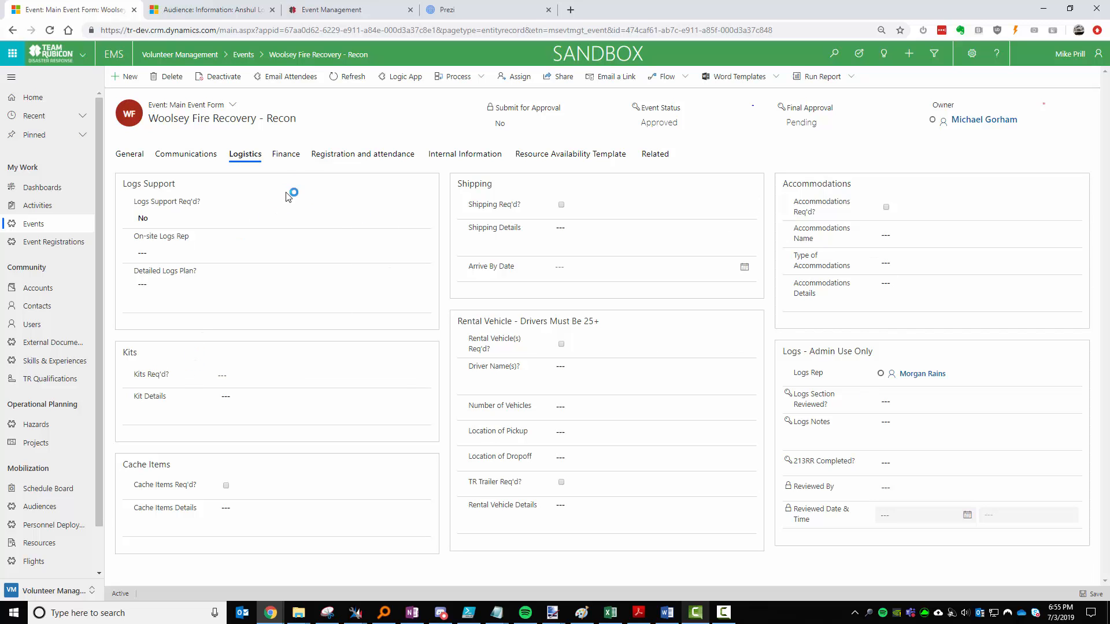
{"action": "left_click", "coordinate": [285, 154]}
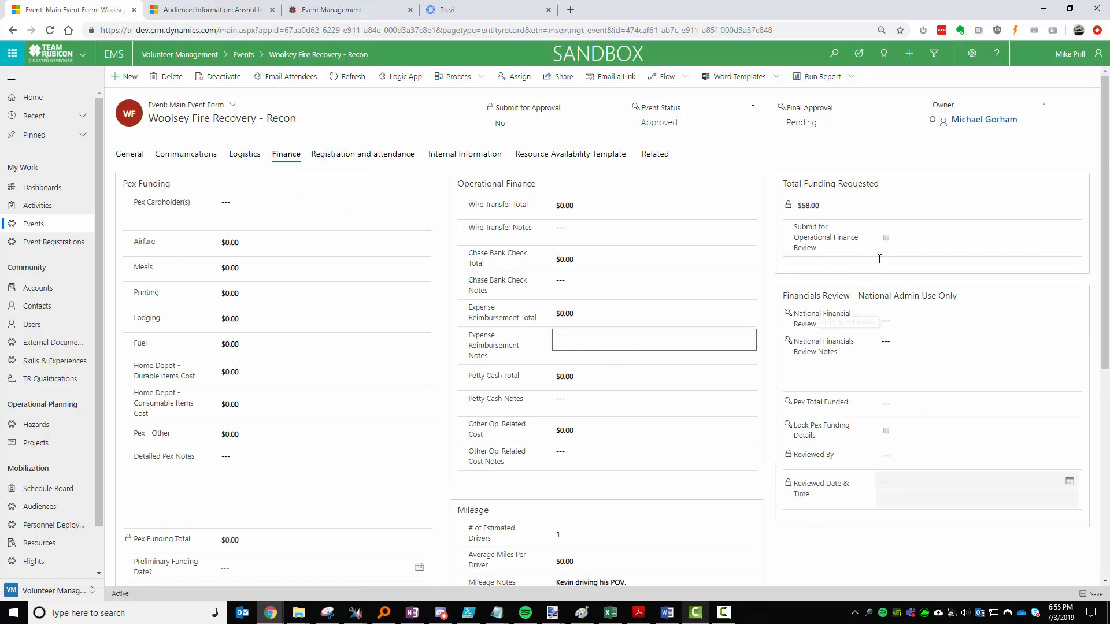
{"action": "left_click", "coordinate": [130, 154]}
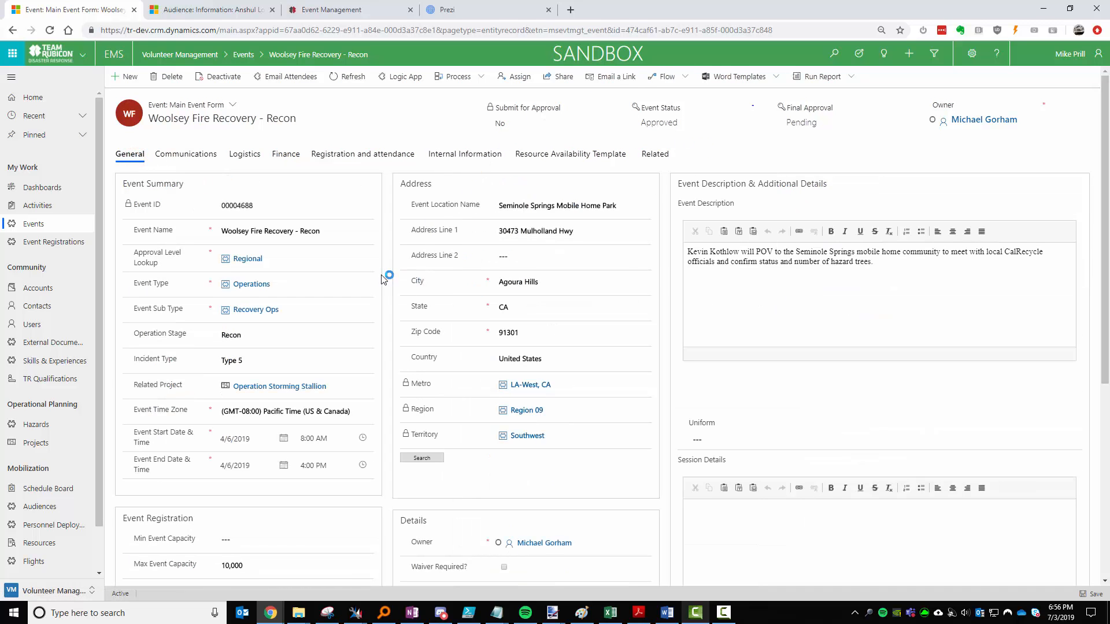
Return to Operation Storming Stallion via Related Project, view Recon, then WARNO details.
{"action": "left_click", "coordinate": [279, 386]}
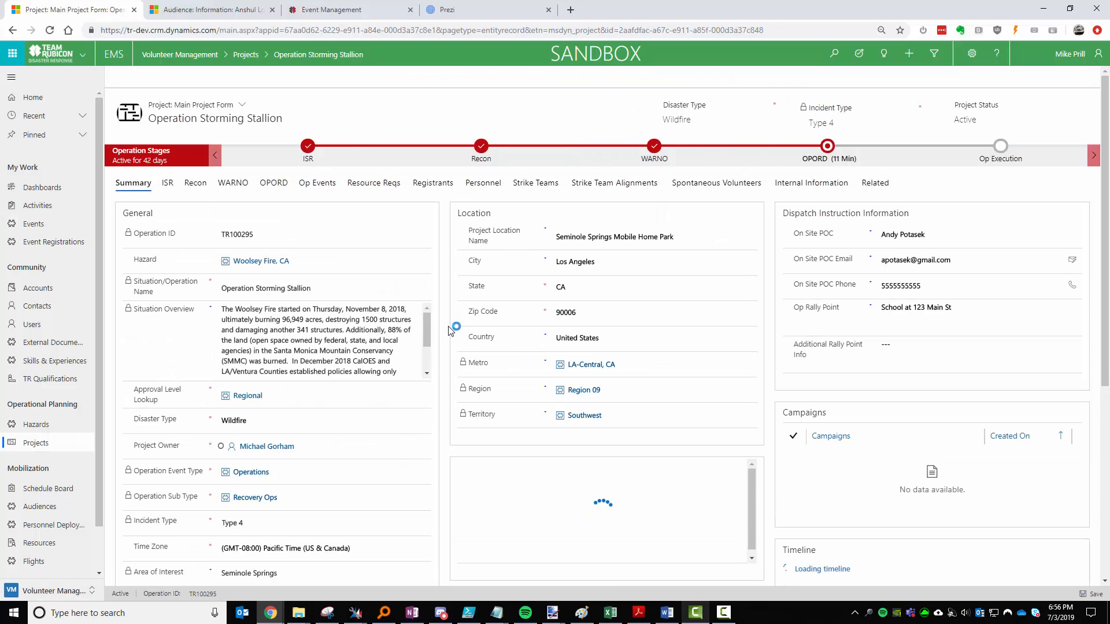
{"action": "left_click", "coordinate": [194, 183]}
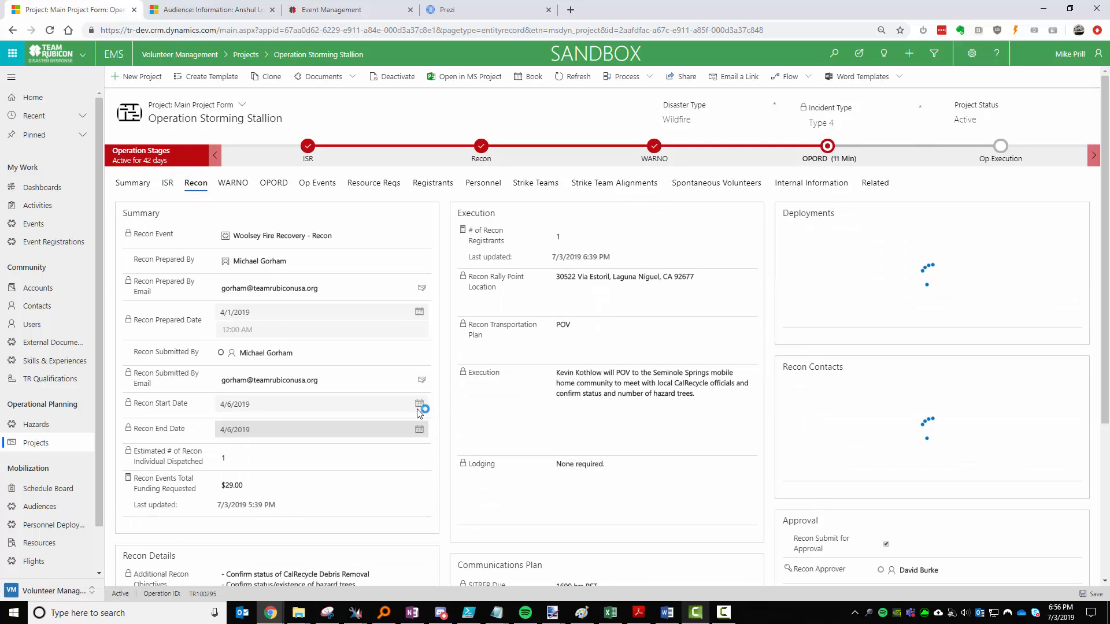
{"action": "scroll", "coordinate": [702, 508], "scroll_direction": "down", "scroll_amount": 5}
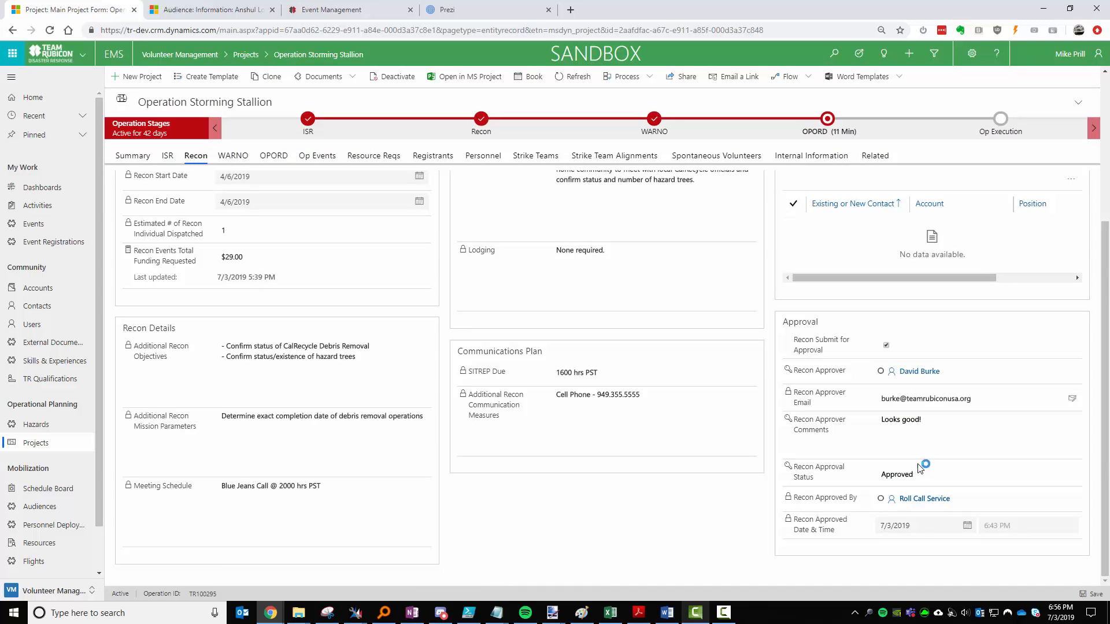
{"action": "scroll", "coordinate": [488, 470], "scroll_direction": "up", "scroll_amount": 1}
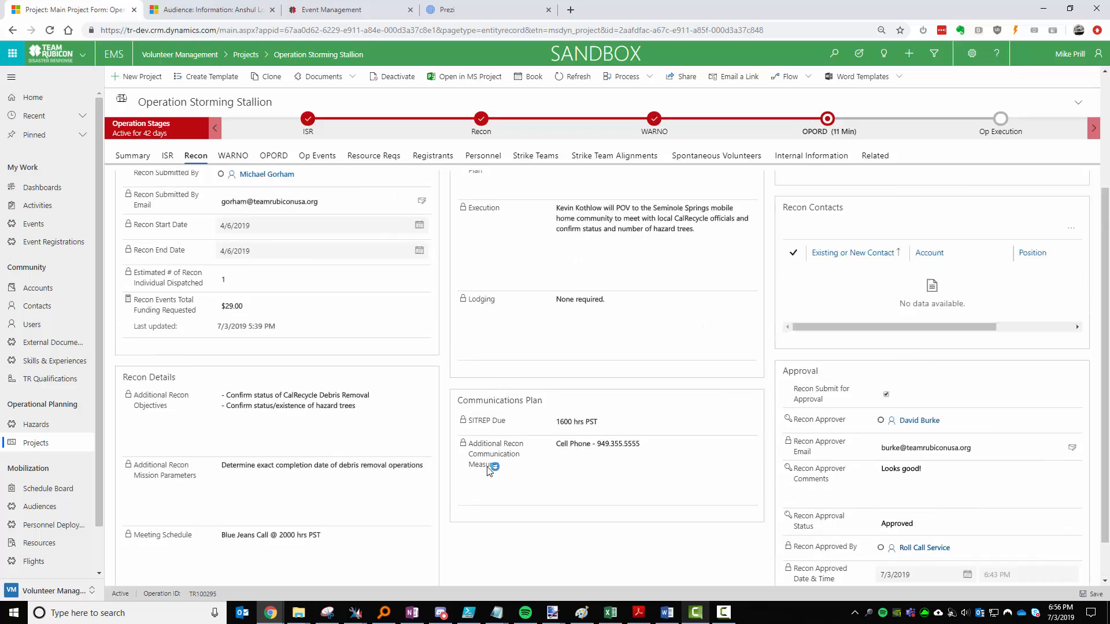
{"action": "scroll", "coordinate": [489, 470], "scroll_direction": "up", "scroll_amount": 4}
{"action": "left_click", "coordinate": [233, 183]}
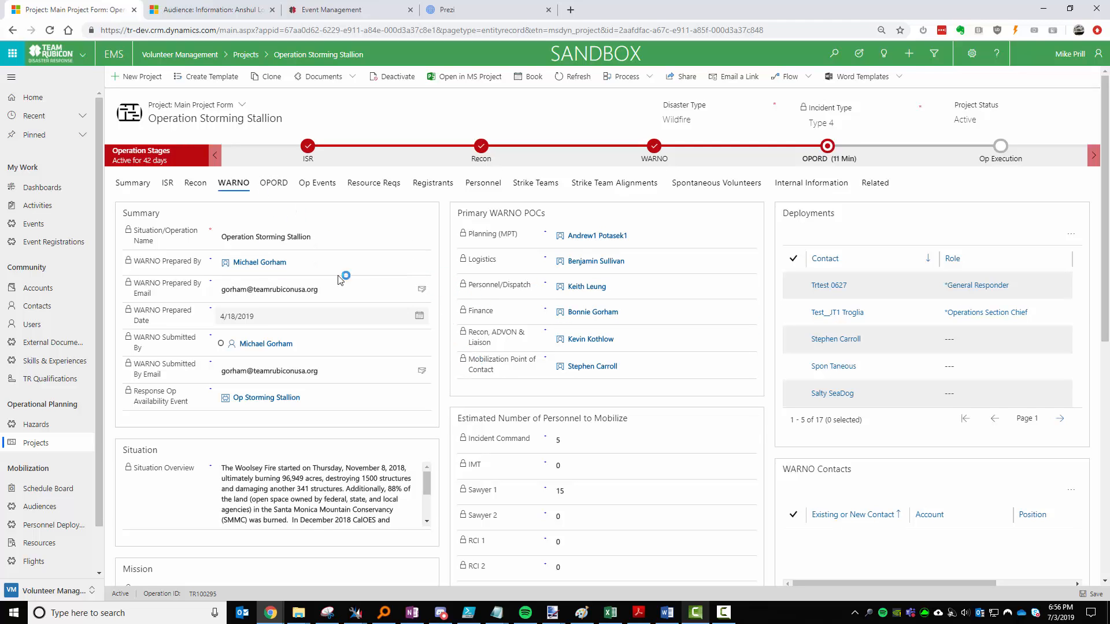
Review the WARNO details, then open the location-test audience's drive-distance report.
{"action": "scroll", "coordinate": [436, 361], "scroll_direction": "down", "scroll_amount": 10}
{"action": "scroll", "coordinate": [383, 422], "scroll_direction": "up", "scroll_amount": 5}
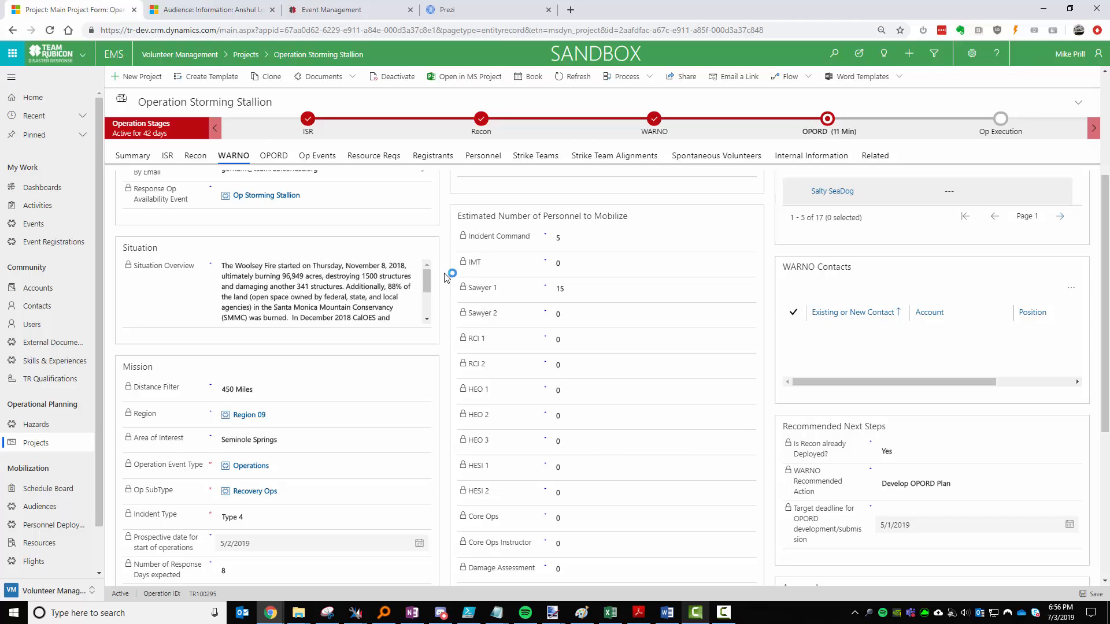
{"action": "scroll", "coordinate": [446, 258], "scroll_direction": "up", "scroll_amount": 2}
{"action": "scroll", "coordinate": [479, 384], "scroll_direction": "up", "scroll_amount": 2}
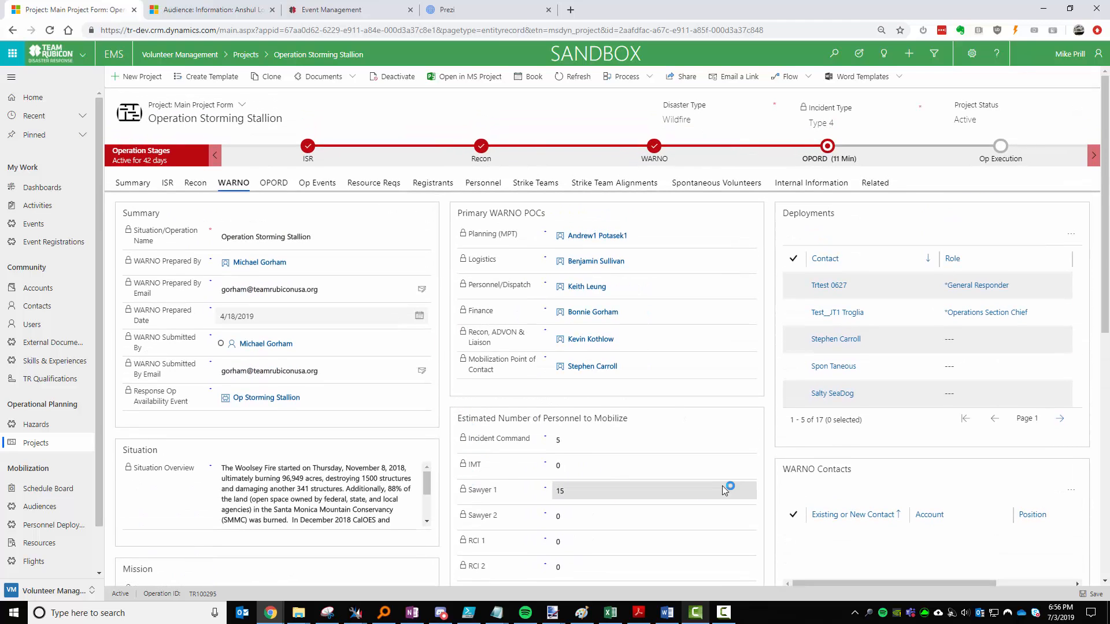
{"action": "scroll", "coordinate": [922, 397], "scroll_direction": "down", "scroll_amount": 10}
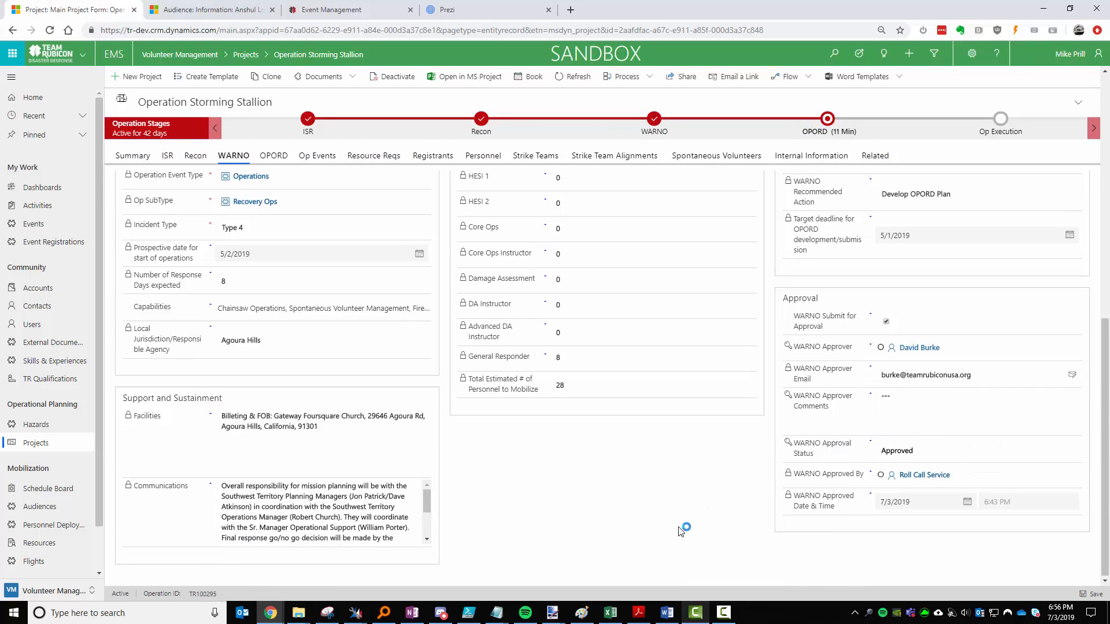
{"action": "scroll", "coordinate": [683, 528], "scroll_direction": "up", "scroll_amount": 10}
{"action": "left_click", "coordinate": [442, 348]}
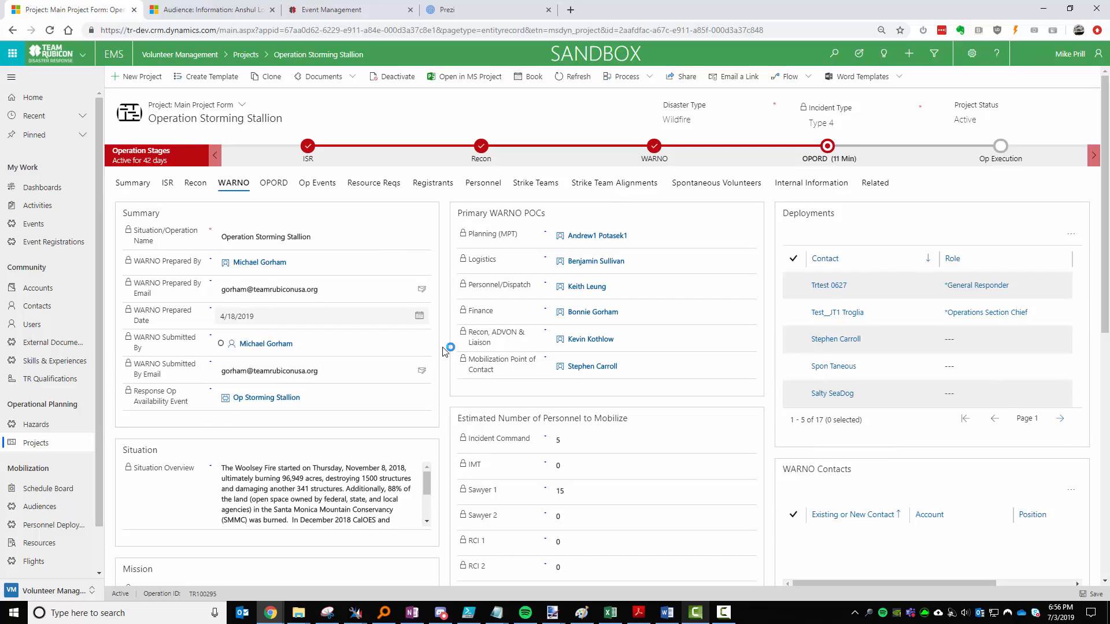
{"action": "left_click", "coordinate": [238, 10]}
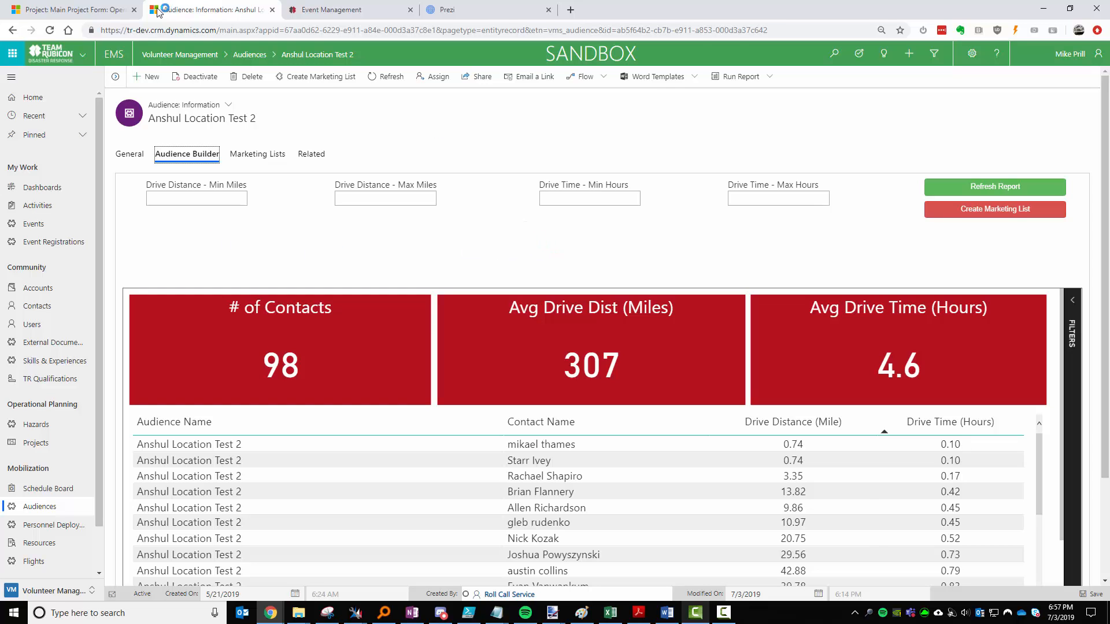
{"action": "left_click", "coordinate": [105, 10]}
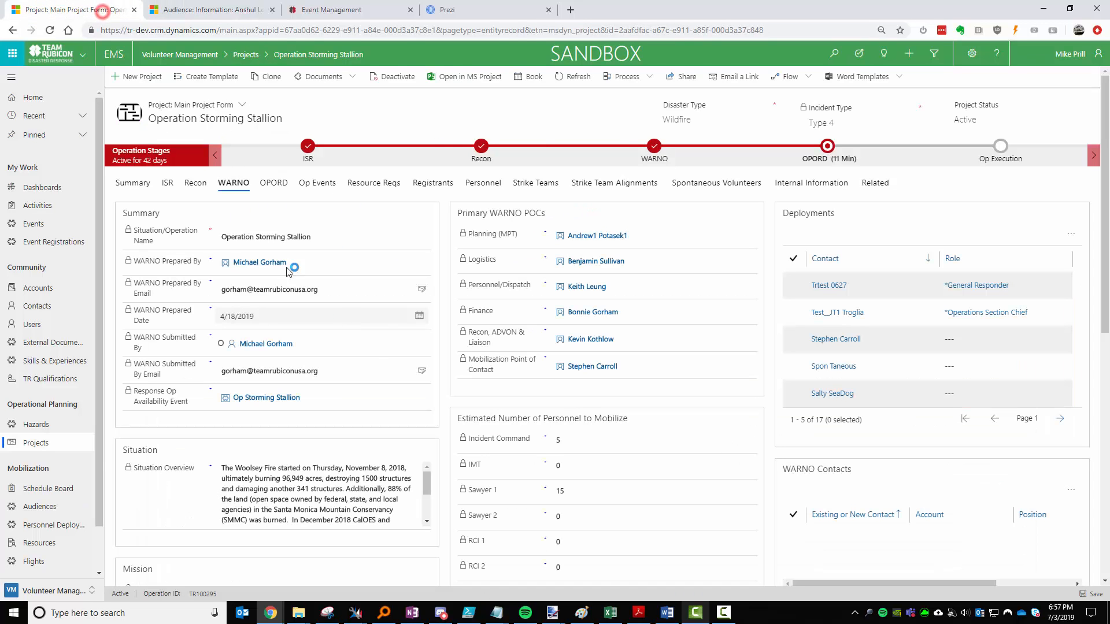
{"action": "left_click", "coordinate": [145, 184]}
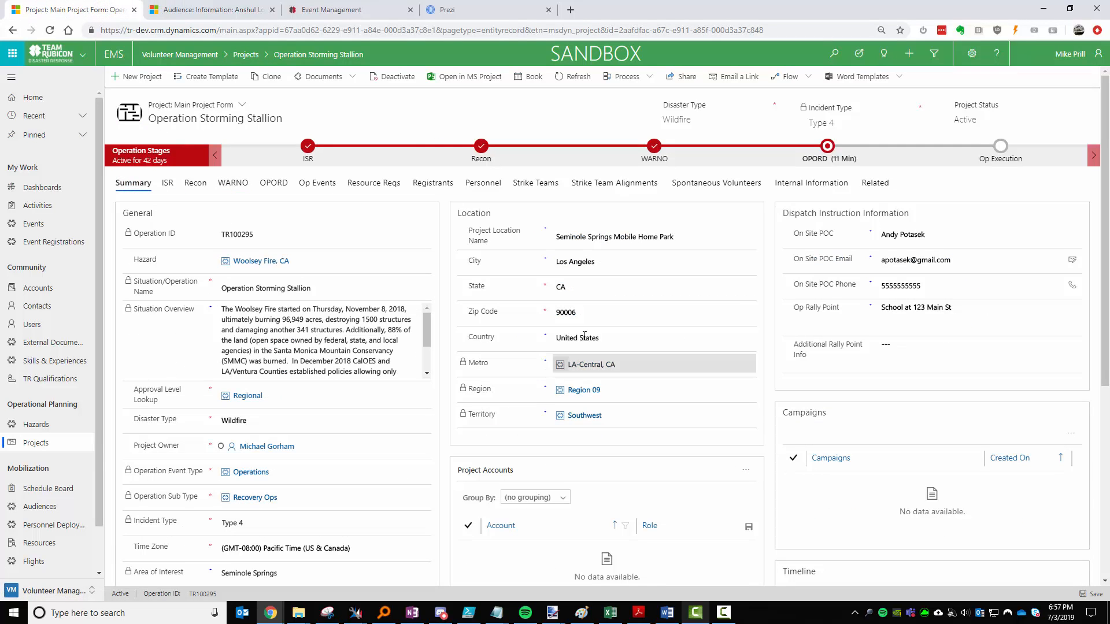
{"action": "left_click", "coordinate": [199, 10]}
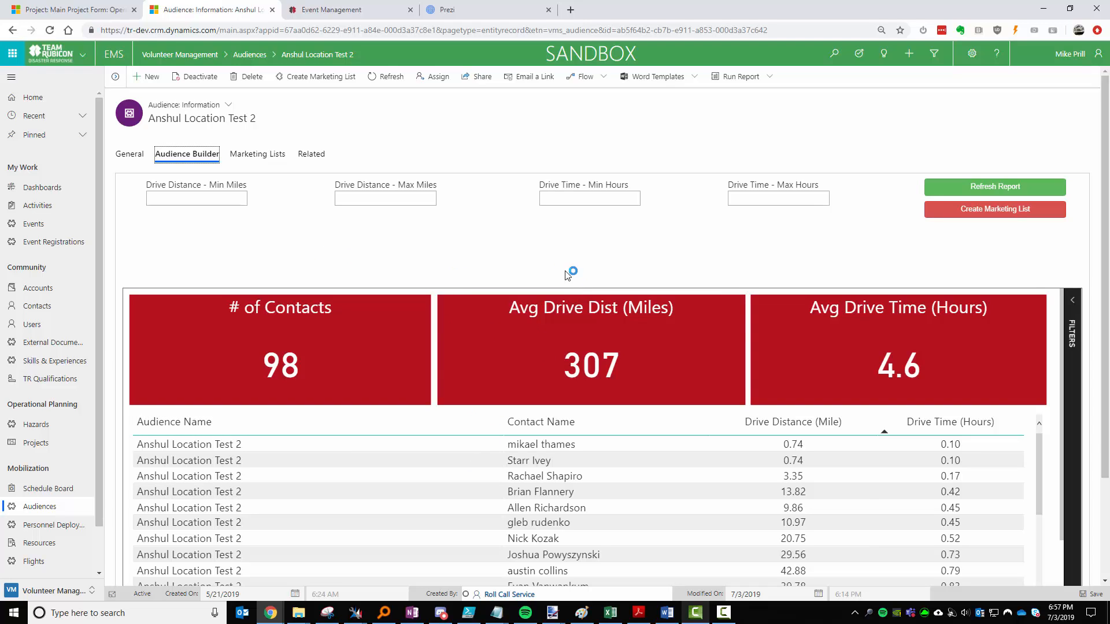
Add a maximum drive time filter of 2 hours and refresh the audience report.
{"action": "left_click", "coordinate": [984, 215]}
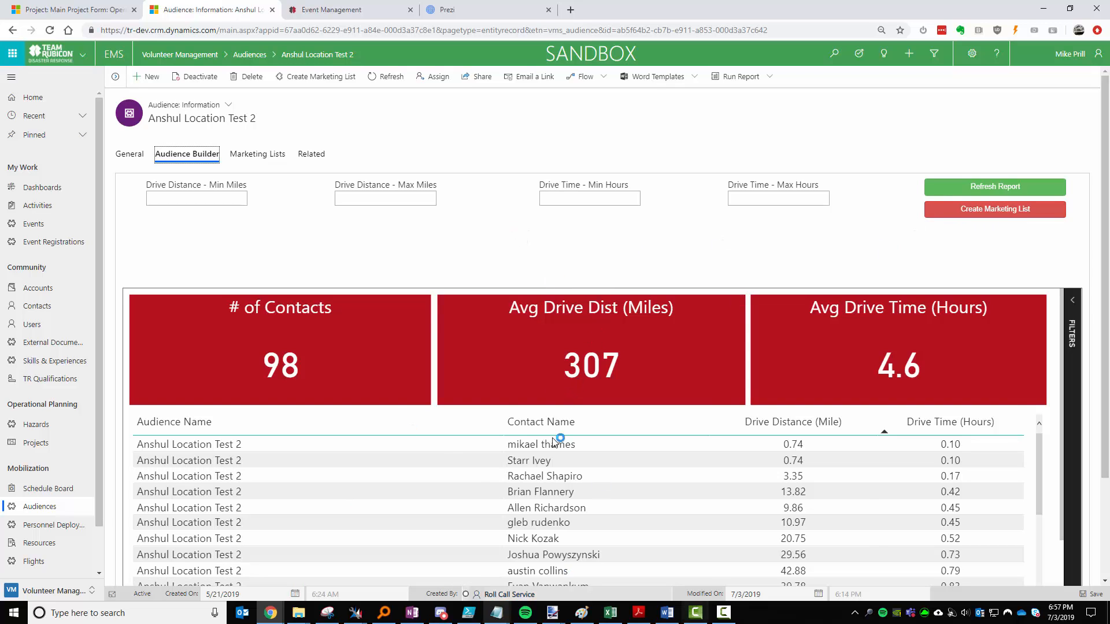
{"action": "left_click", "coordinate": [376, 198]}
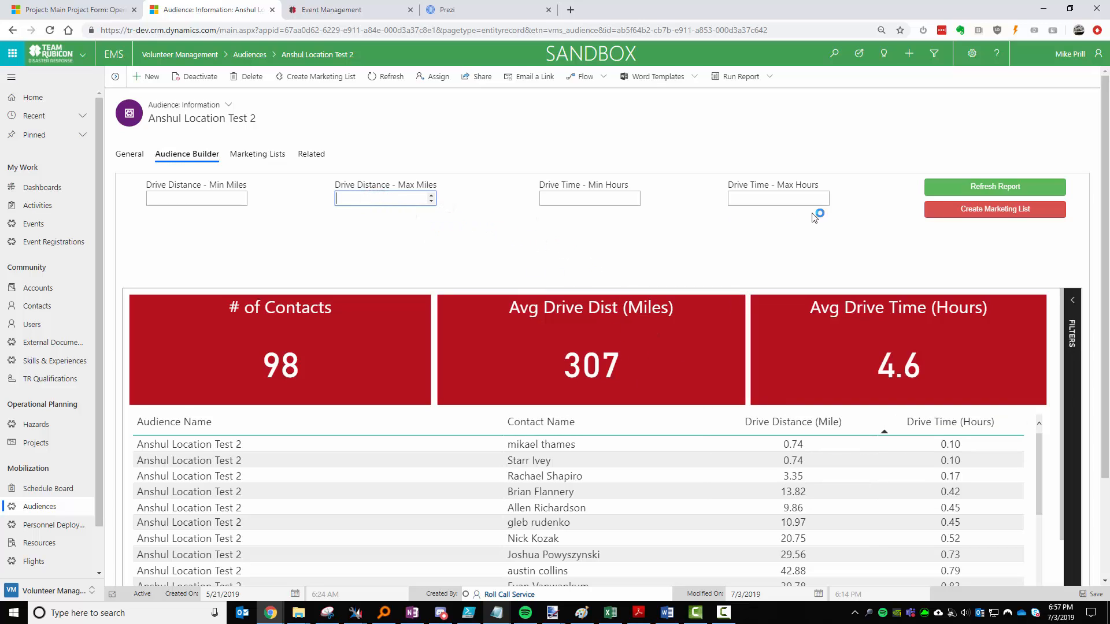
{"action": "left_click", "coordinate": [751, 198]}
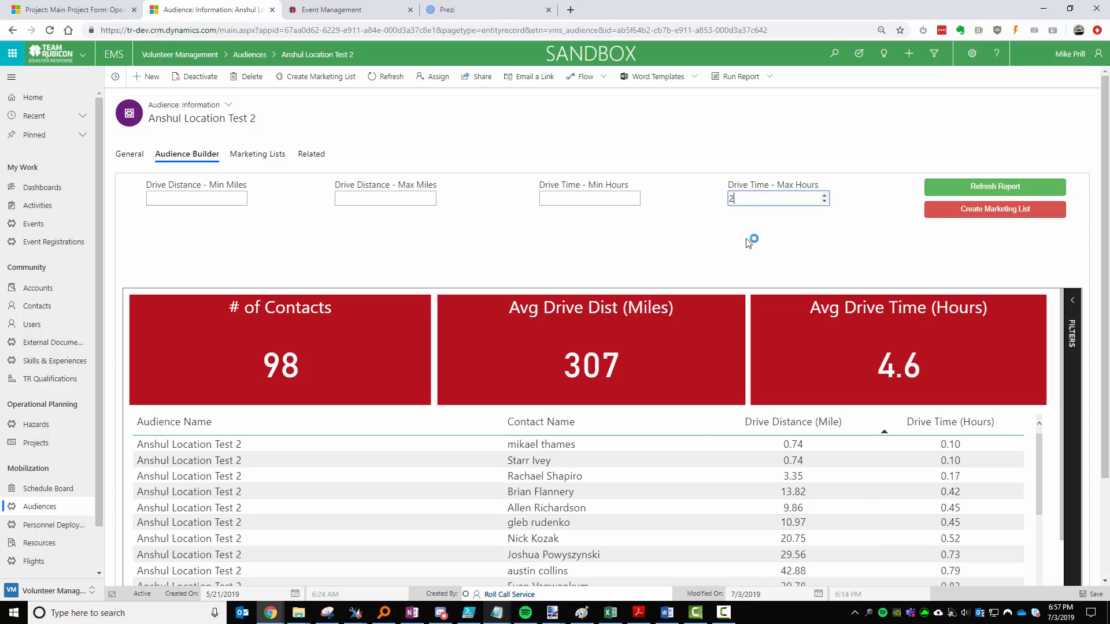
{"action": "key", "text": "Tab"}
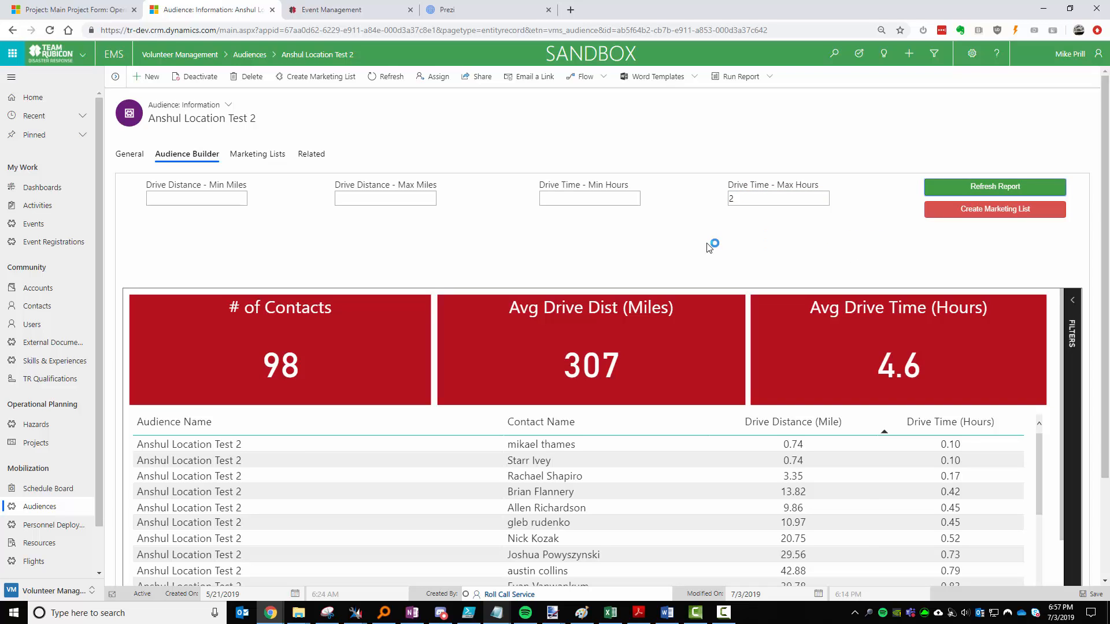
{"action": "key", "text": "Return"}
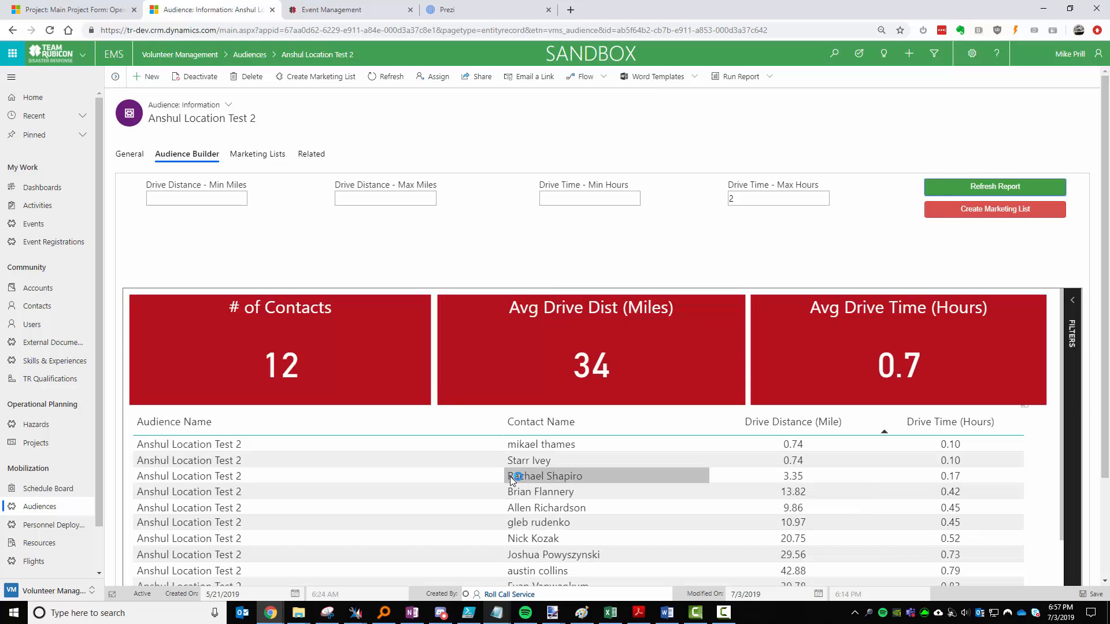
Raise the maximum drive time to 4 hours and refresh, leaving 35 contacts averaging 135 miles.
{"action": "left_click", "coordinate": [745, 197]}
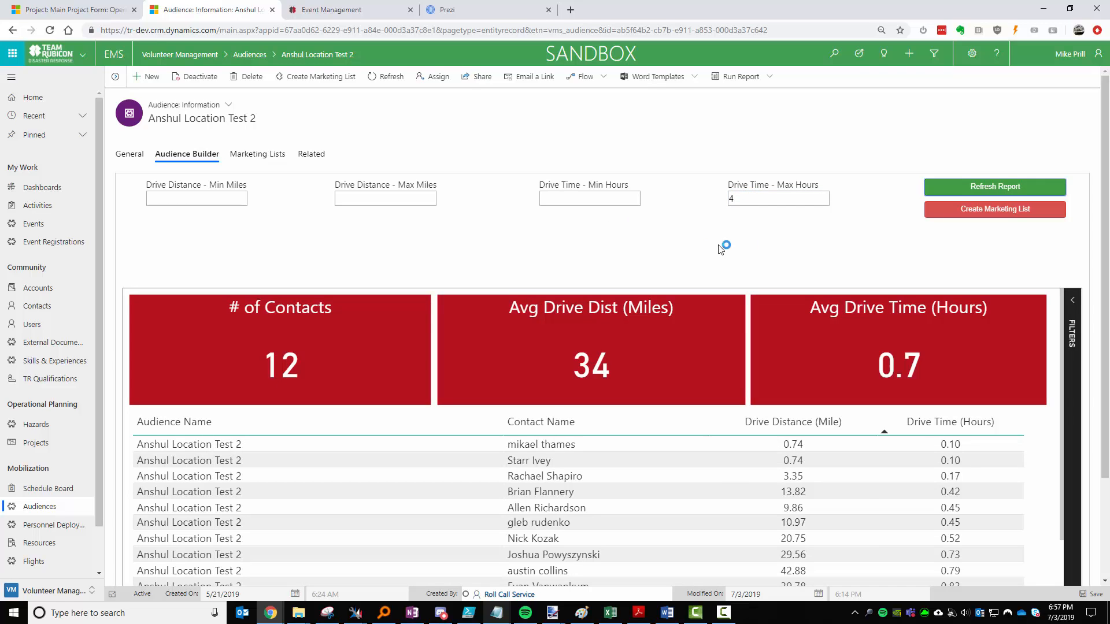
{"action": "left_click", "coordinate": [971, 186]}
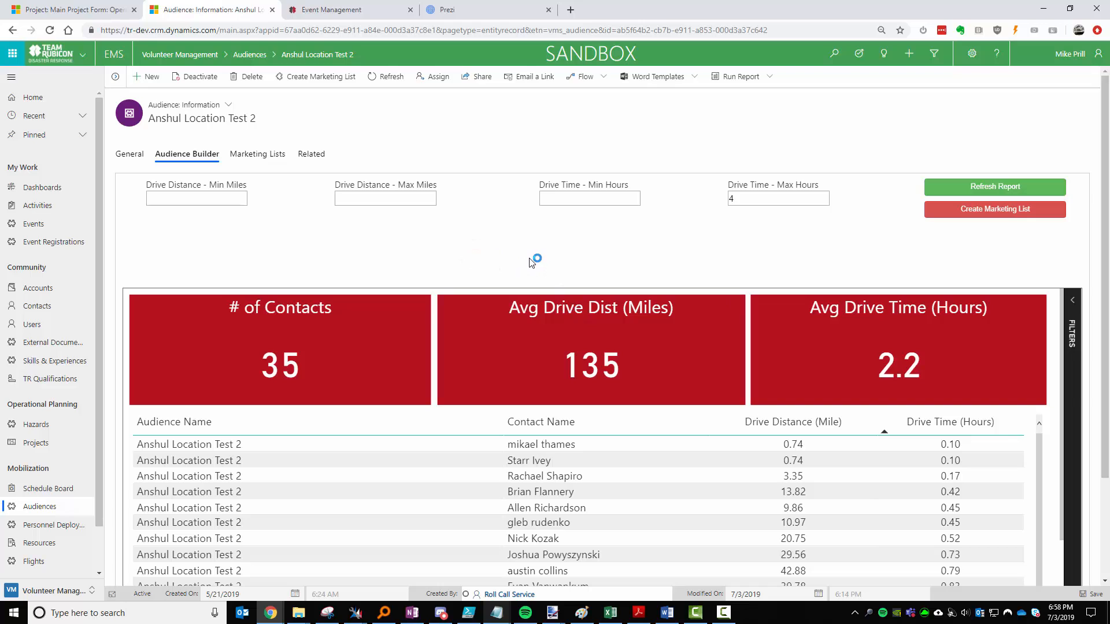
{"action": "left_click", "coordinate": [483, 249]}
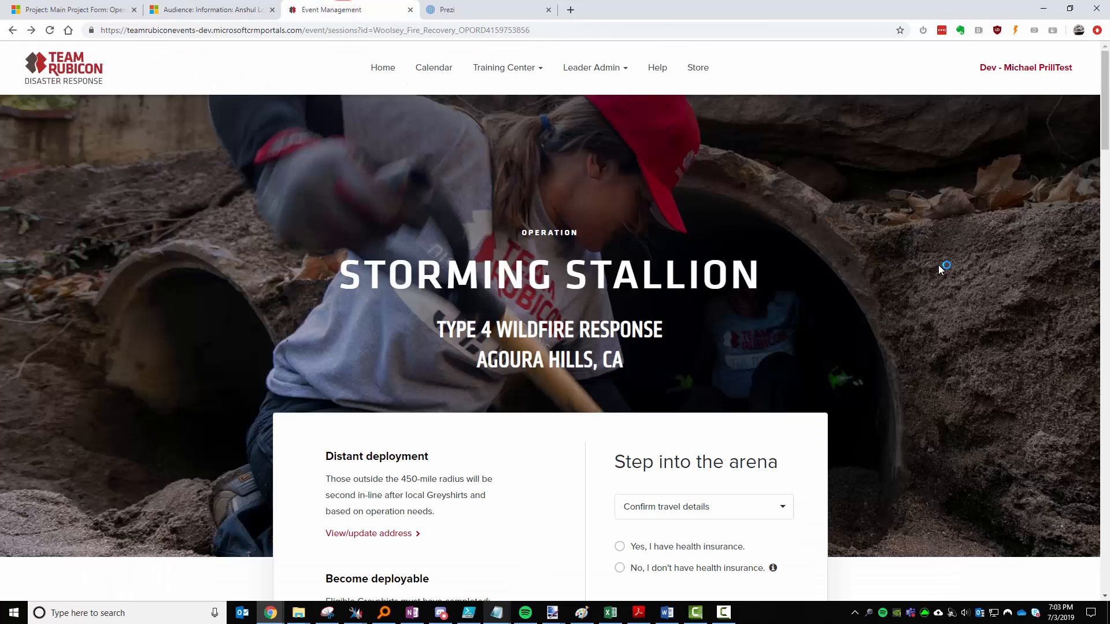
On the Stage 01 registration form, set travel details to 'I agree to fly on a TR flight wave.'.
{"action": "scroll", "coordinate": [942, 272], "scroll_direction": "down", "scroll_amount": 3}
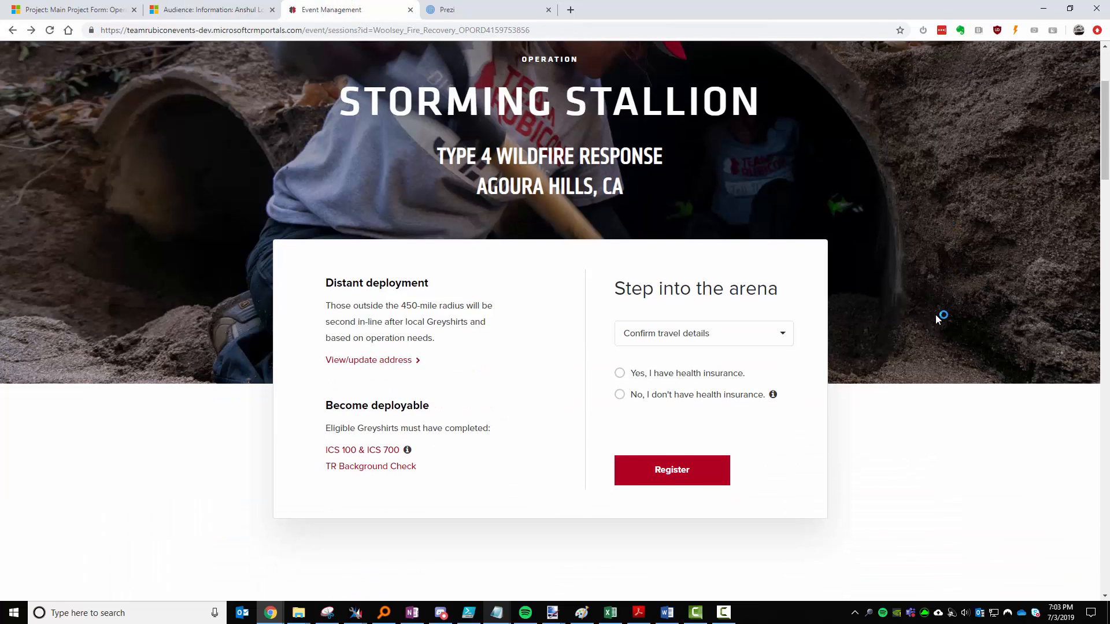
{"action": "scroll", "coordinate": [936, 330], "scroll_direction": "up", "scroll_amount": 1}
{"action": "scroll", "coordinate": [937, 331], "scroll_direction": "down", "scroll_amount": 1}
{"action": "scroll", "coordinate": [882, 370], "scroll_direction": "up", "scroll_amount": 3}
{"action": "scroll", "coordinate": [882, 369], "scroll_direction": "down", "scroll_amount": 10}
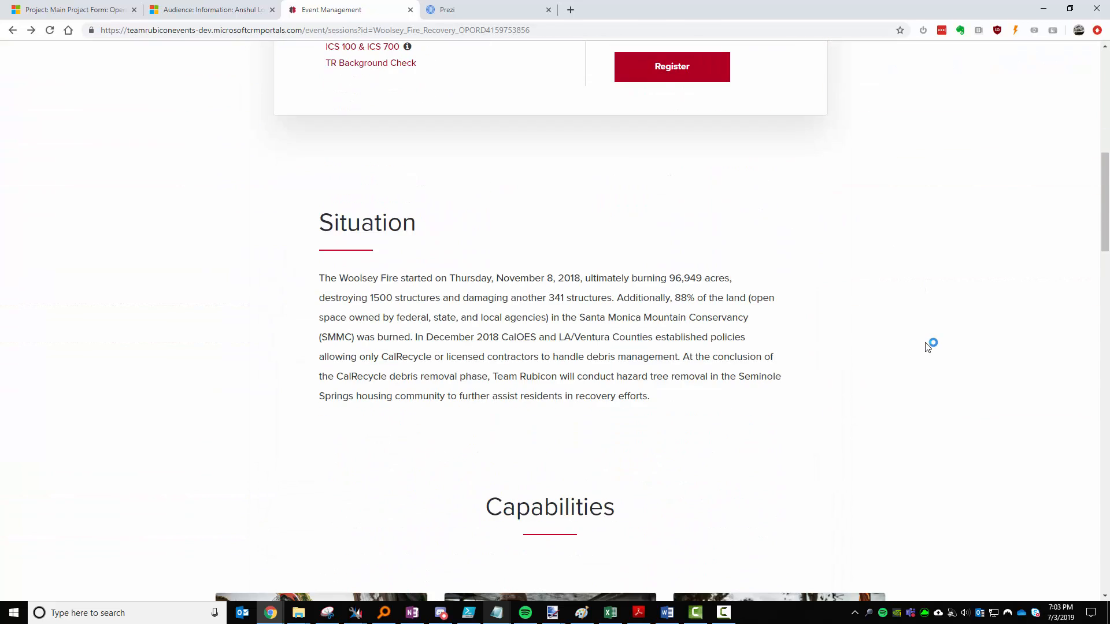
{"action": "scroll", "coordinate": [724, 352], "scroll_direction": "down", "scroll_amount": 8}
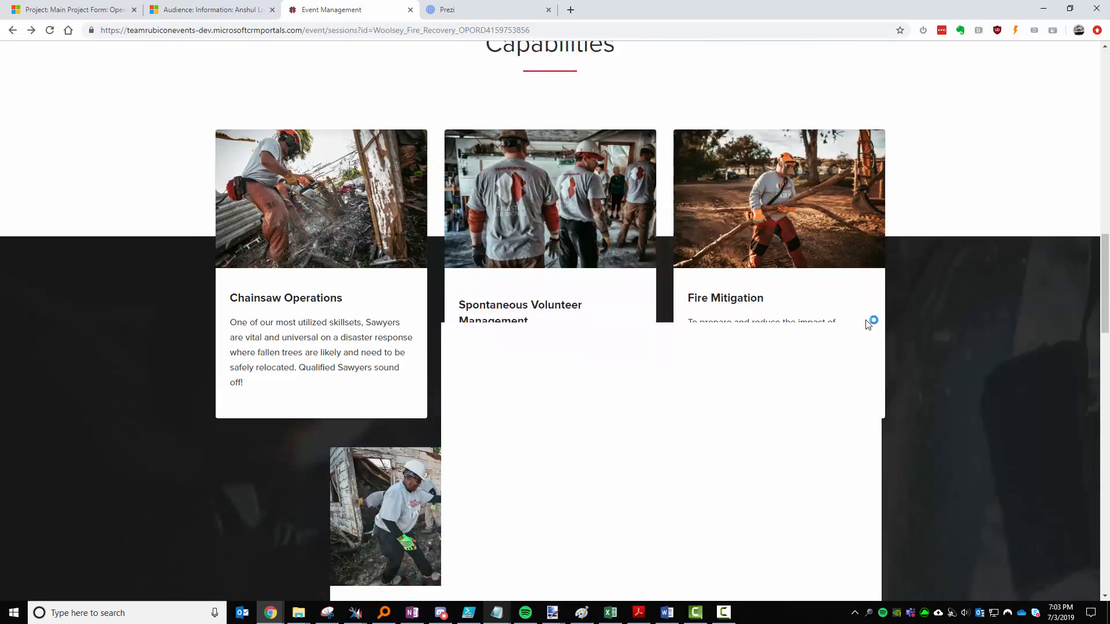
{"action": "scroll", "coordinate": [748, 384], "scroll_direction": "down", "scroll_amount": 3}
{"action": "scroll", "coordinate": [867, 329], "scroll_direction": "down", "scroll_amount": 11}
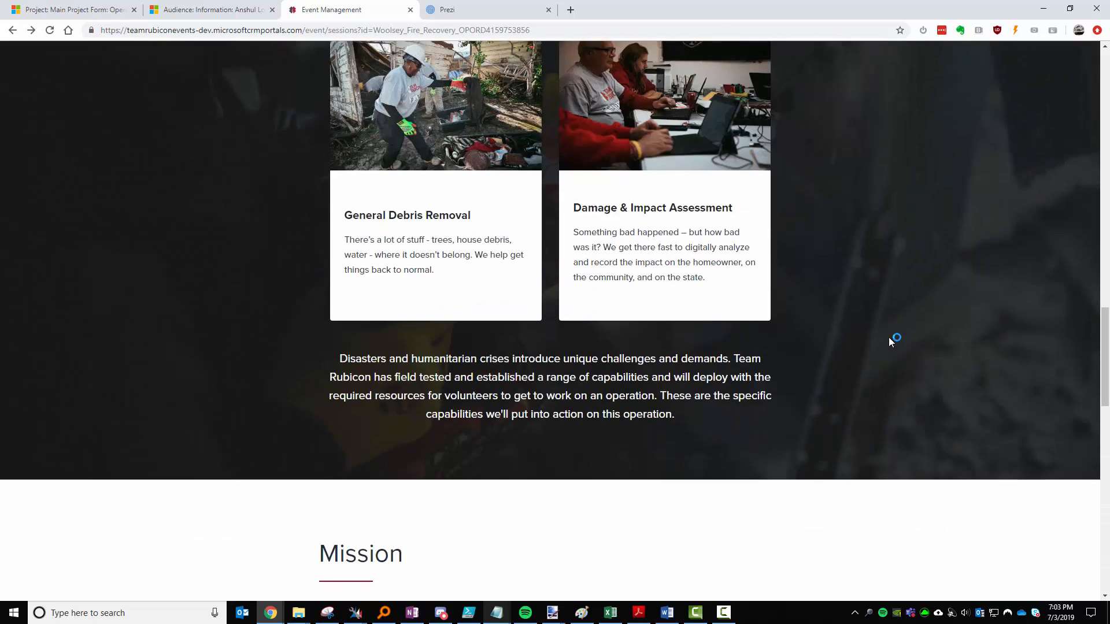
{"action": "scroll", "coordinate": [844, 396], "scroll_direction": "down", "scroll_amount": 7}
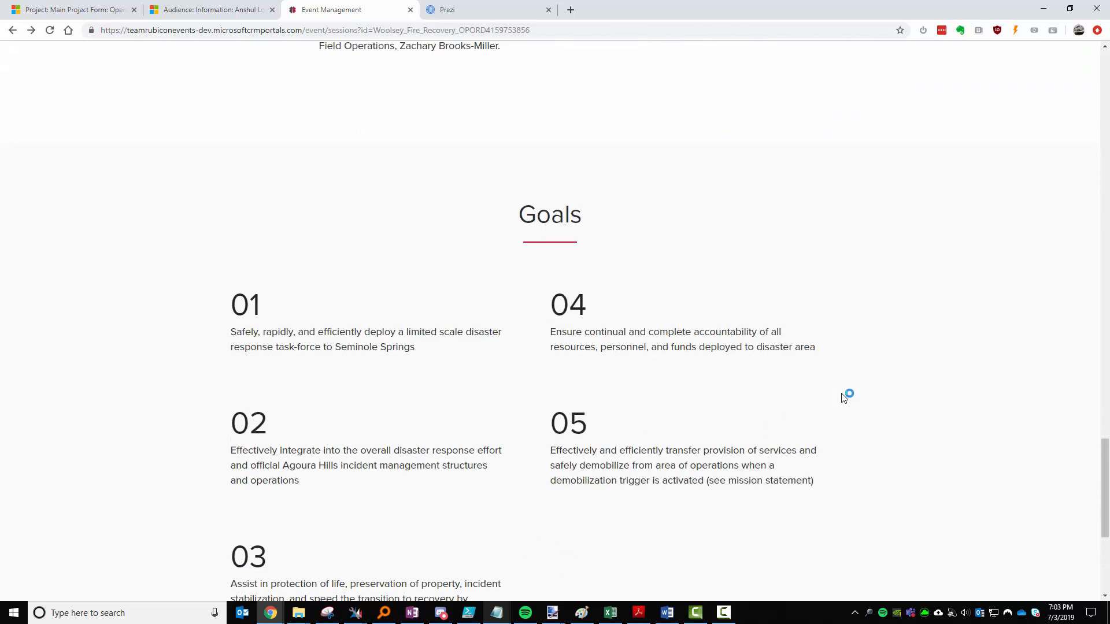
{"action": "scroll", "coordinate": [835, 380], "scroll_direction": "down", "scroll_amount": 4}
{"action": "scroll", "coordinate": [871, 405], "scroll_direction": "up", "scroll_amount": 20}
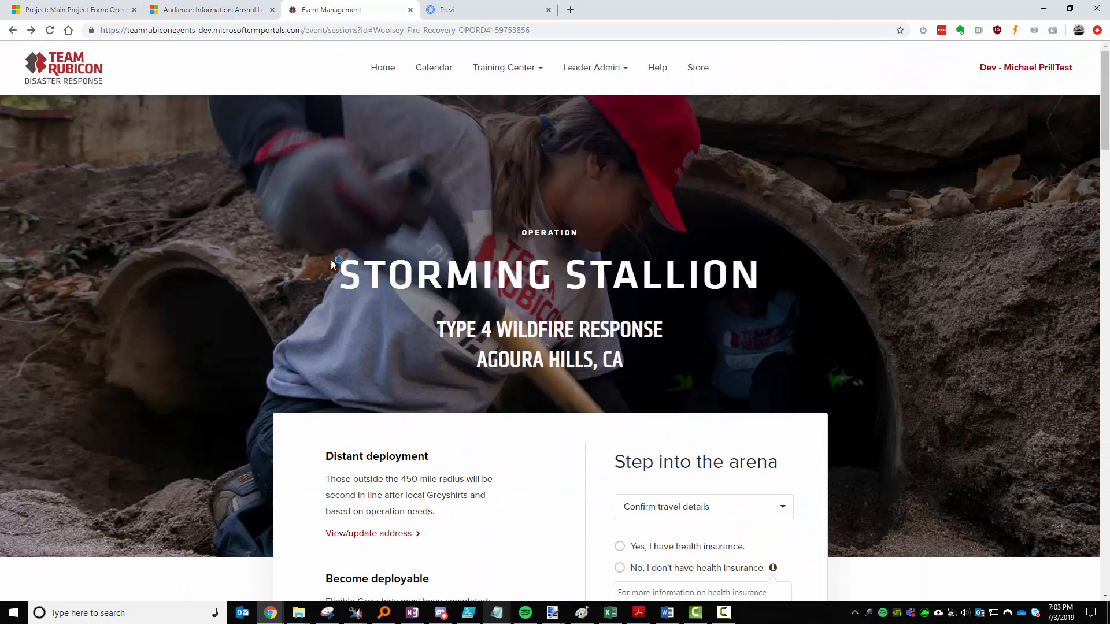
{"action": "scroll", "coordinate": [871, 354], "scroll_direction": "down", "scroll_amount": 4}
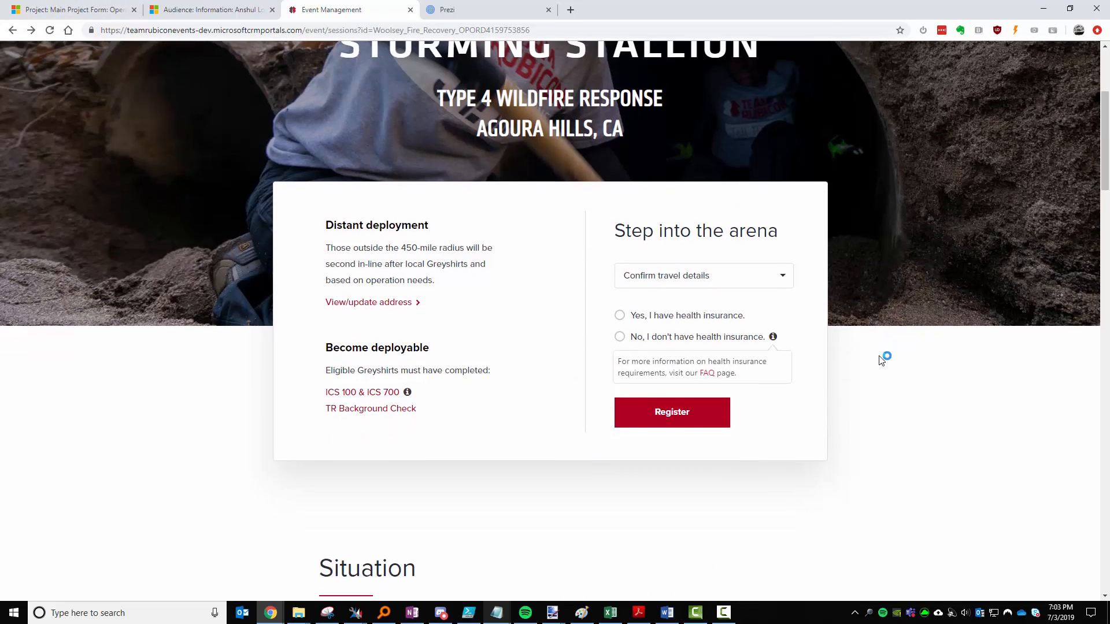
{"action": "left_click", "coordinate": [760, 278]}
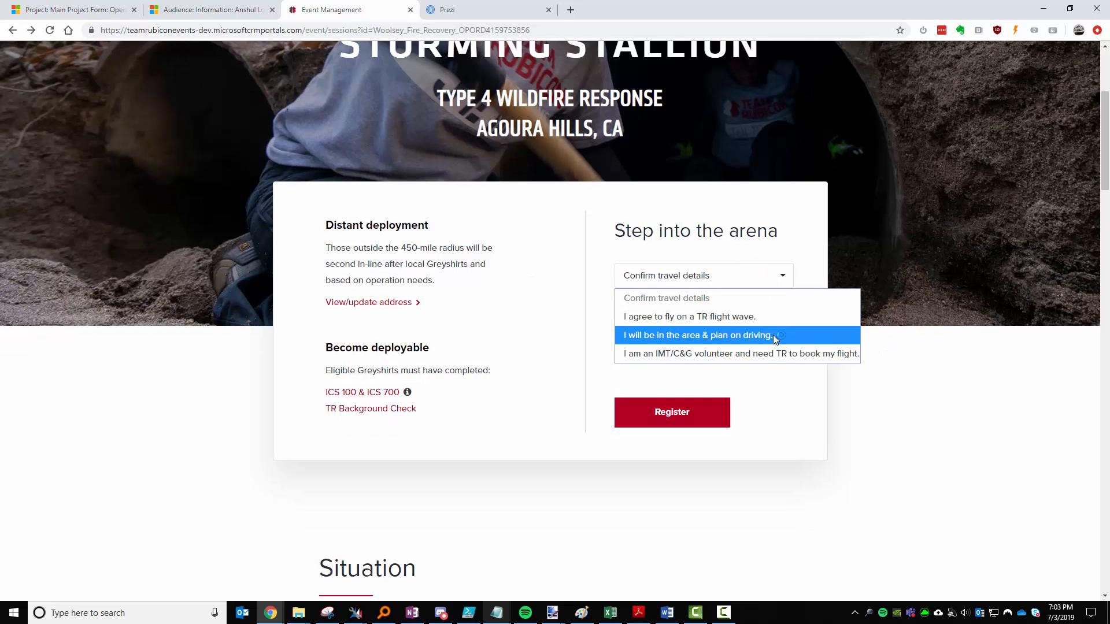
{"action": "left_click", "coordinate": [761, 317]}
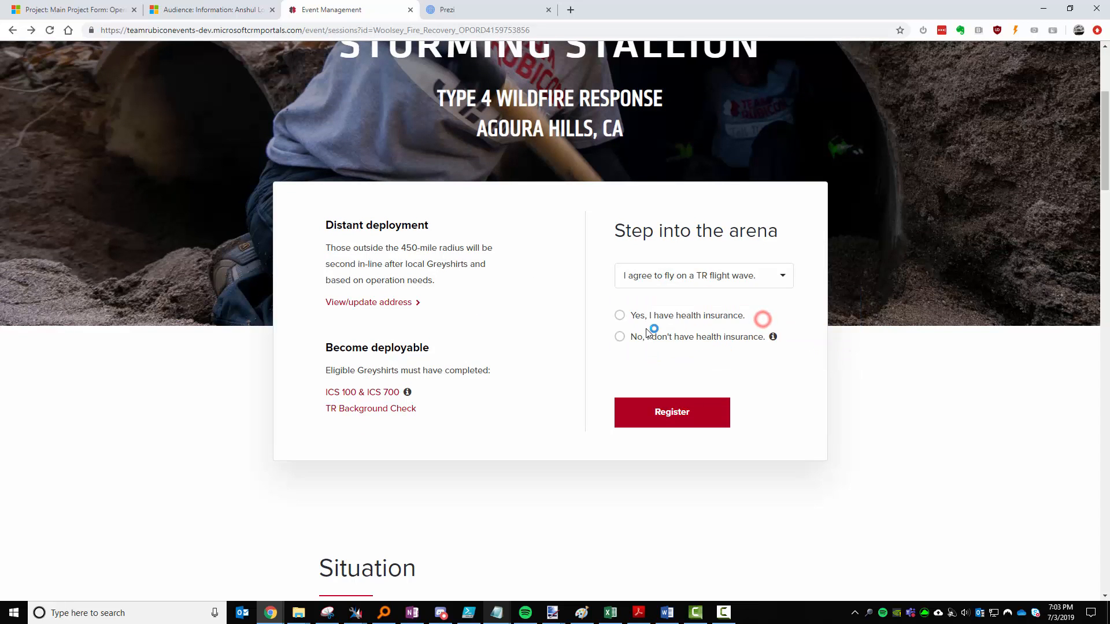
Tick 'Yes, I have health insurance.'.
{"action": "left_click", "coordinate": [639, 315]}
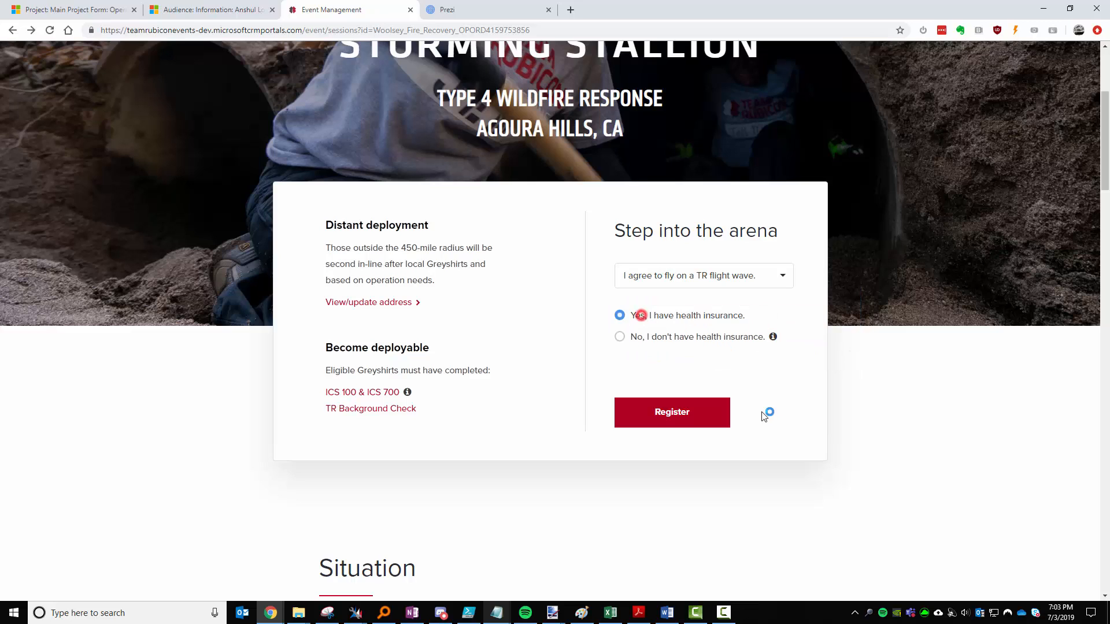
{"action": "left_click_drag", "start_coordinate": [395, 248], "coordinate": [444, 249]}
{"action": "left_click", "coordinate": [415, 252]}
{"action": "left_click", "coordinate": [392, 249]}
Start the flight registration and review the Stage 01 contact and travel details.
{"action": "left_click", "coordinate": [692, 420]}
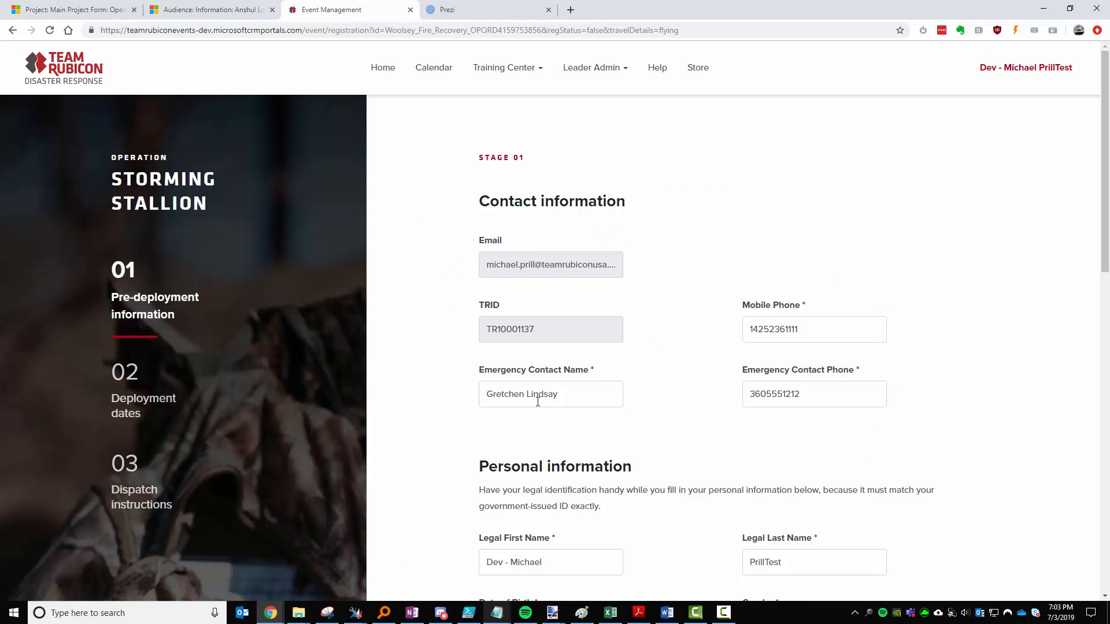
{"action": "double_click", "coordinate": [811, 333]}
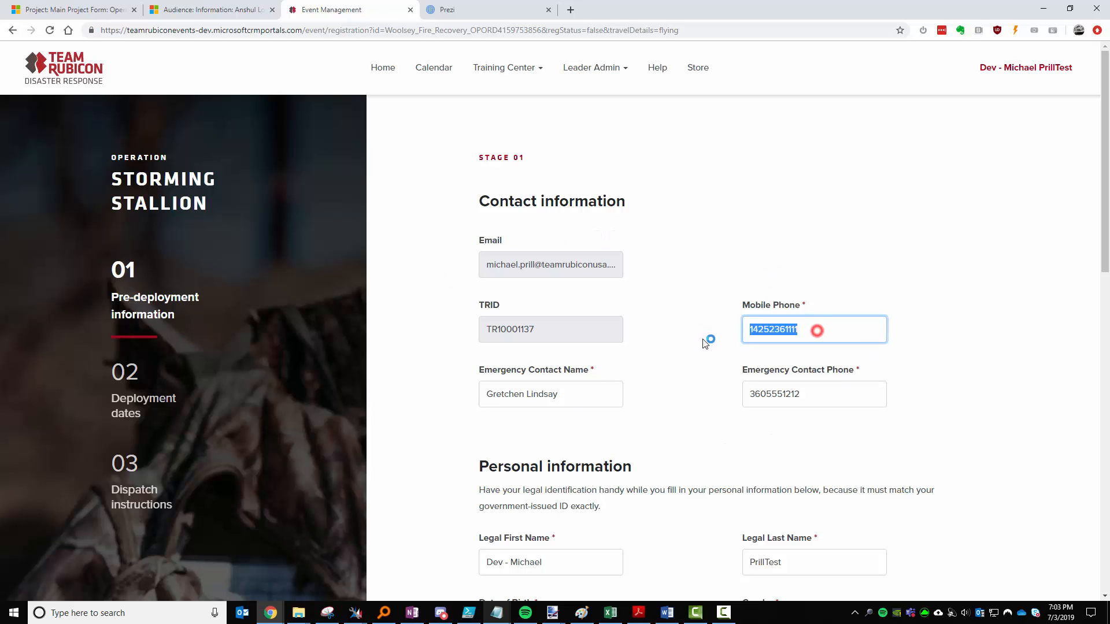
{"action": "left_click", "coordinate": [694, 331]}
{"action": "scroll", "coordinate": [708, 398], "scroll_direction": "down", "scroll_amount": 4}
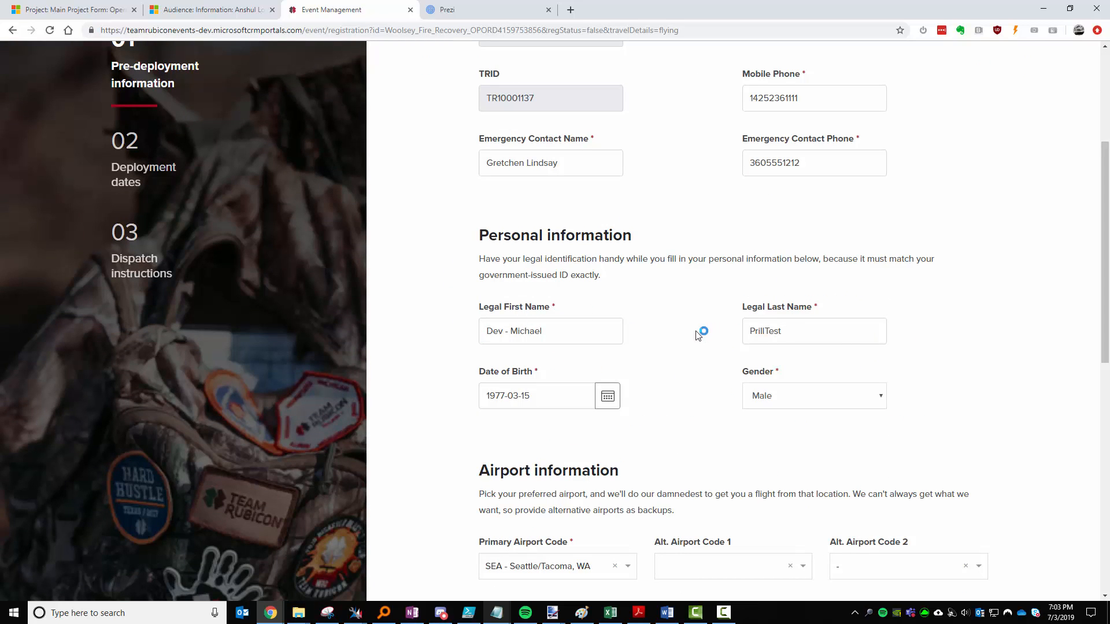
{"action": "scroll", "coordinate": [698, 334], "scroll_direction": "down", "scroll_amount": 2}
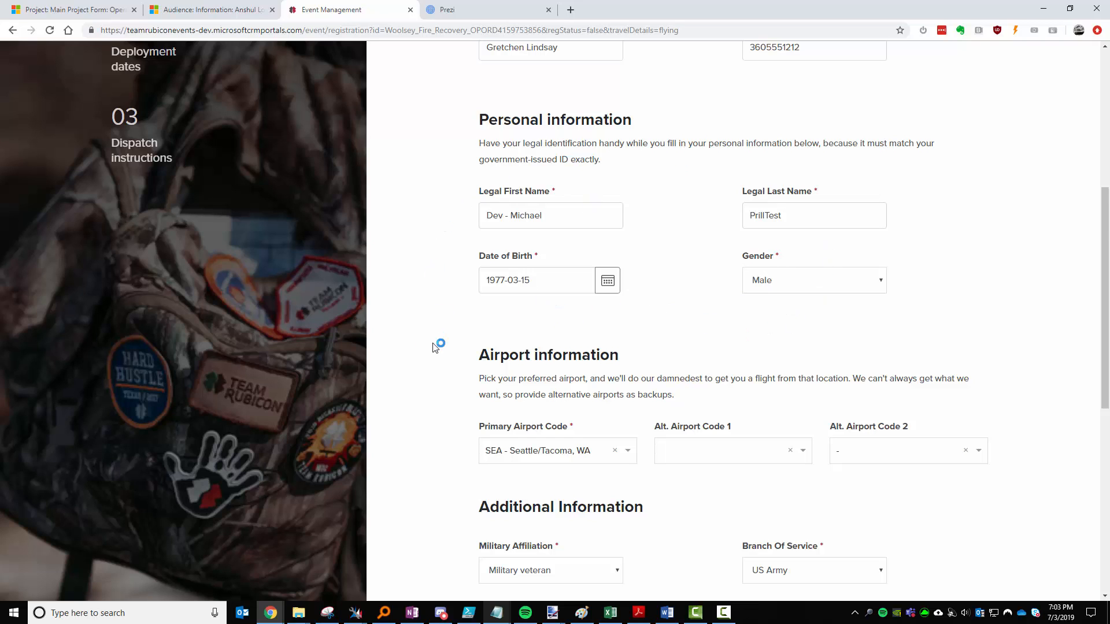
{"action": "scroll", "coordinate": [433, 345], "scroll_direction": "down", "scroll_amount": 2}
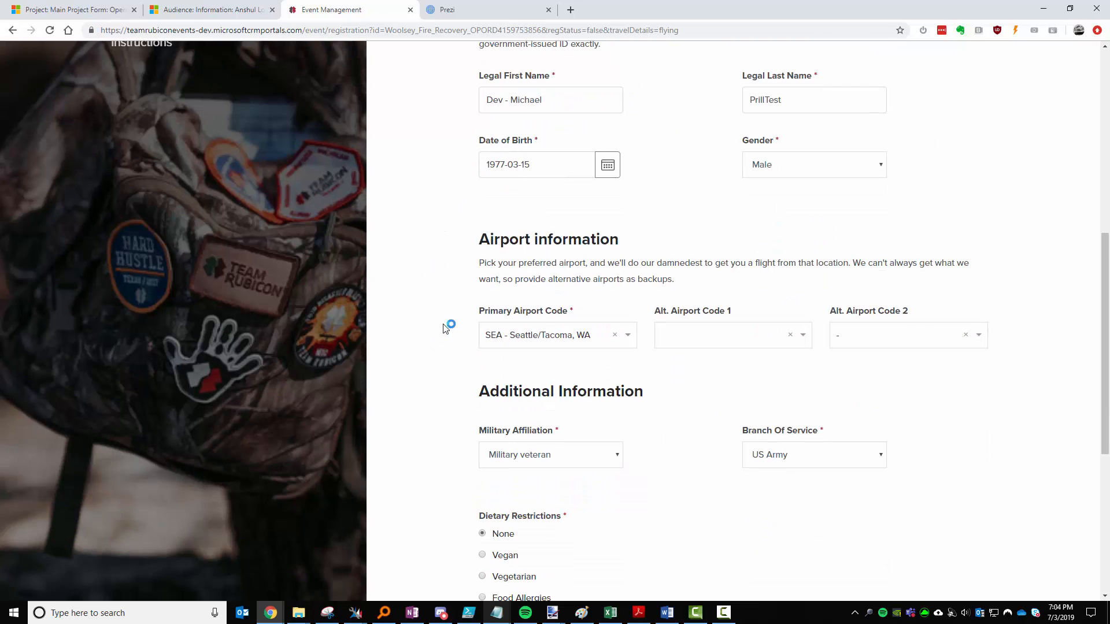
{"action": "scroll", "coordinate": [449, 322], "scroll_direction": "down", "scroll_amount": 3}
{"action": "scroll", "coordinate": [449, 324], "scroll_direction": "up", "scroll_amount": 1}
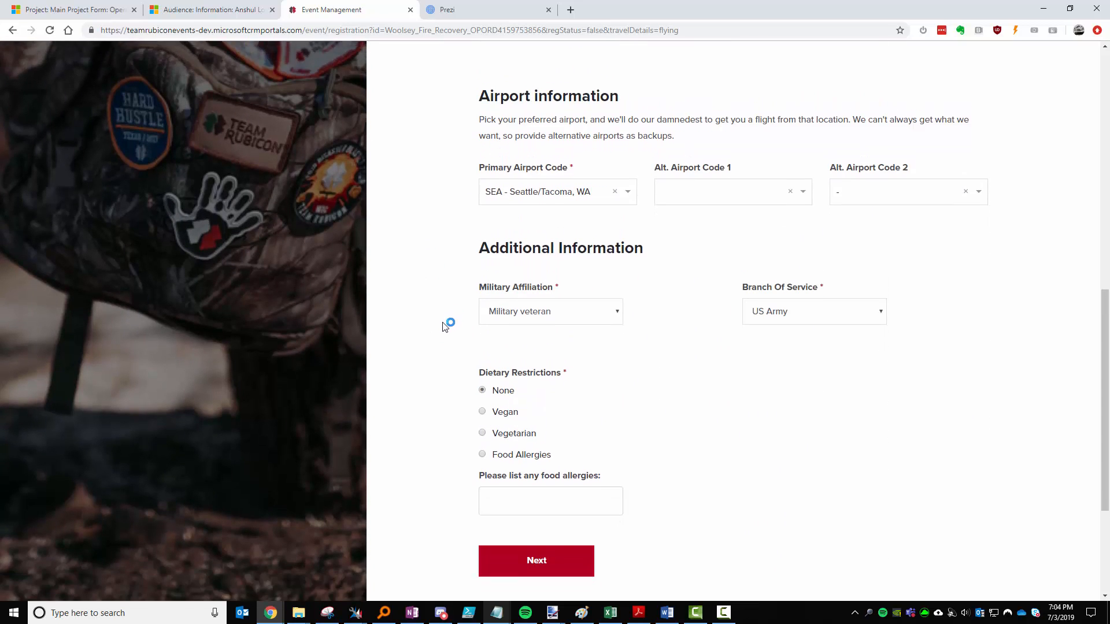
{"action": "scroll", "coordinate": [449, 322], "scroll_direction": "down", "scroll_amount": 1}
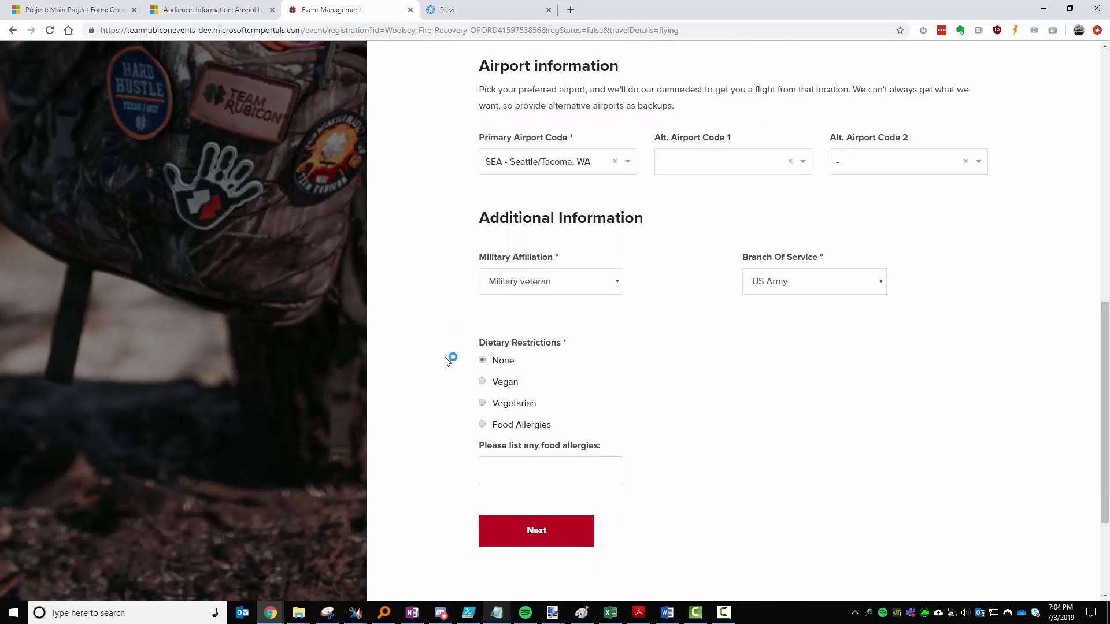
{"action": "scroll", "coordinate": [683, 319], "scroll_direction": "up", "scroll_amount": 5}
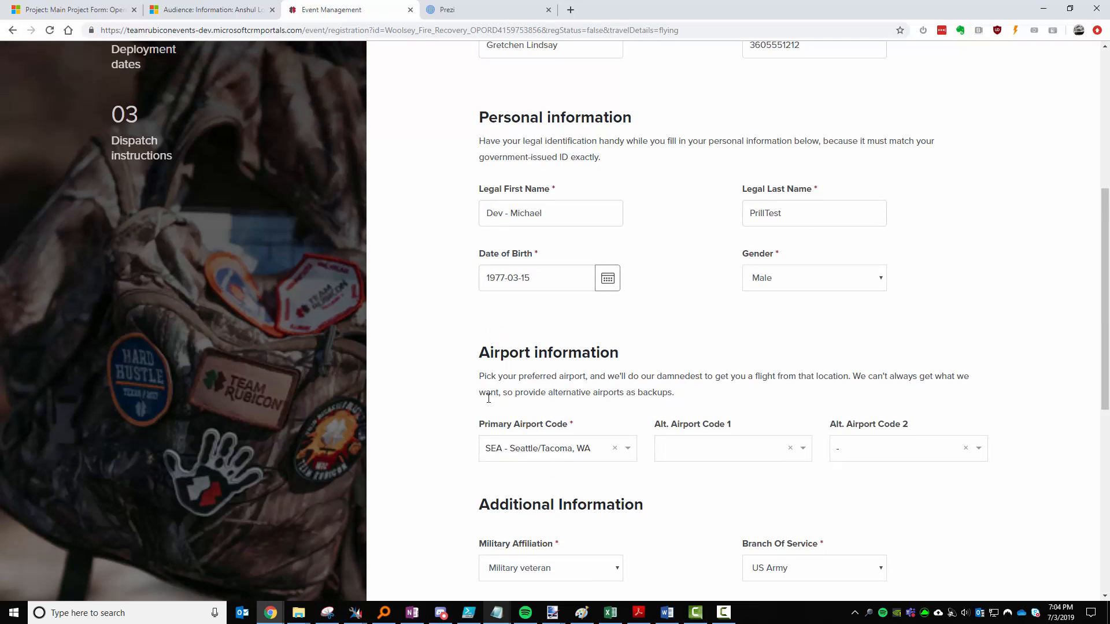
{"action": "scroll", "coordinate": [488, 398], "scroll_direction": "down", "scroll_amount": 6}
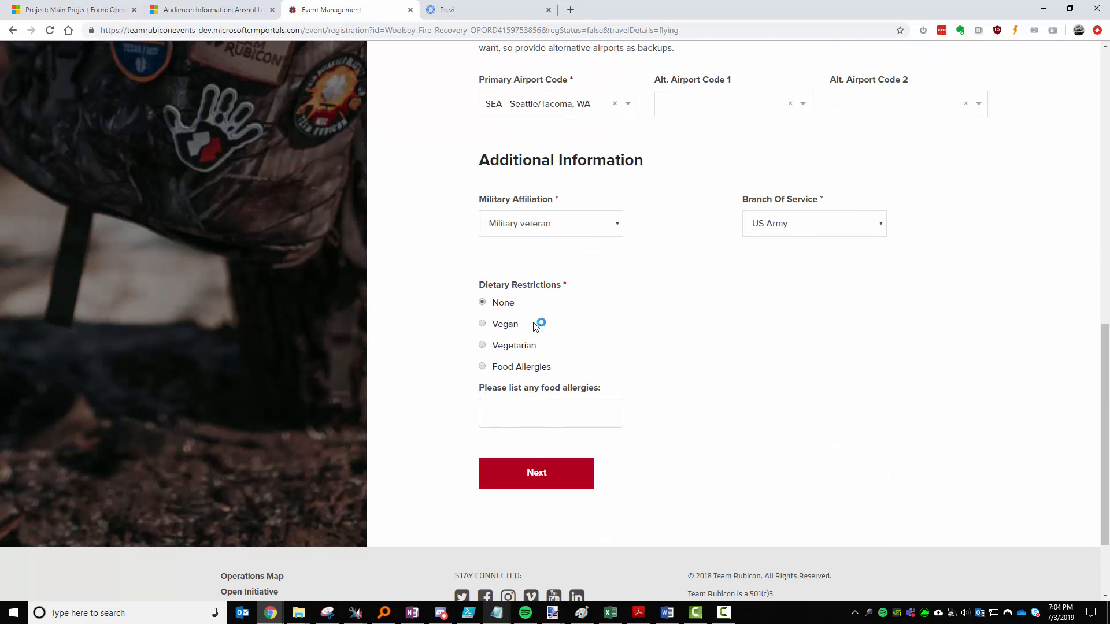
Enter 'No Shellfish' as the food allergy and continue to the Participation Agreement.
{"action": "left_click", "coordinate": [524, 414]}
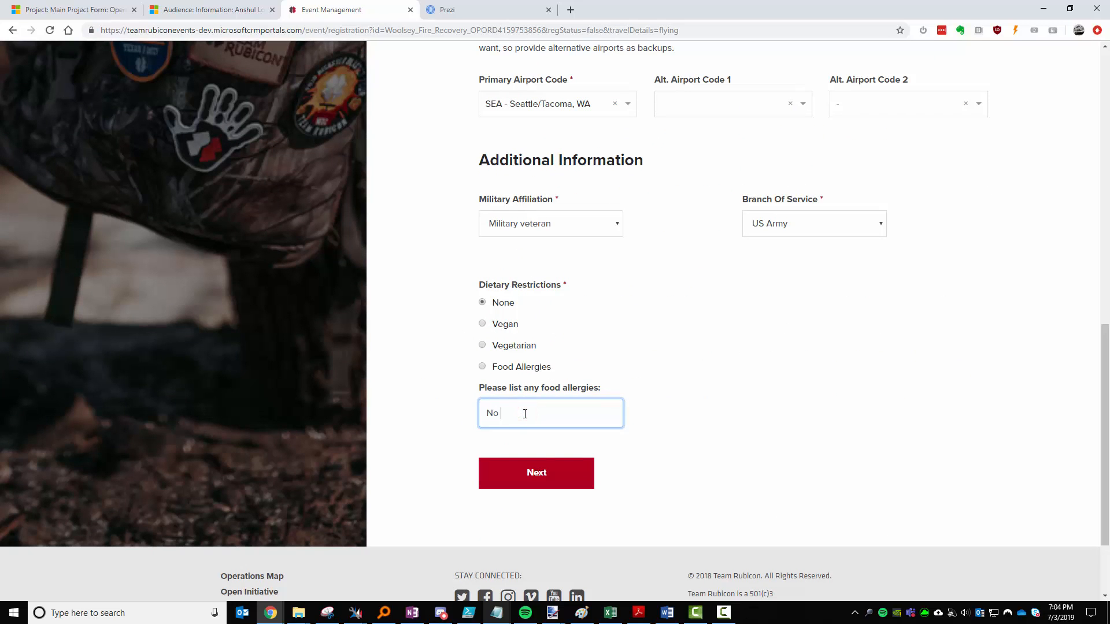
{"action": "type", "text": "No Shellfish"}
{"action": "key", "text": "Tab"}
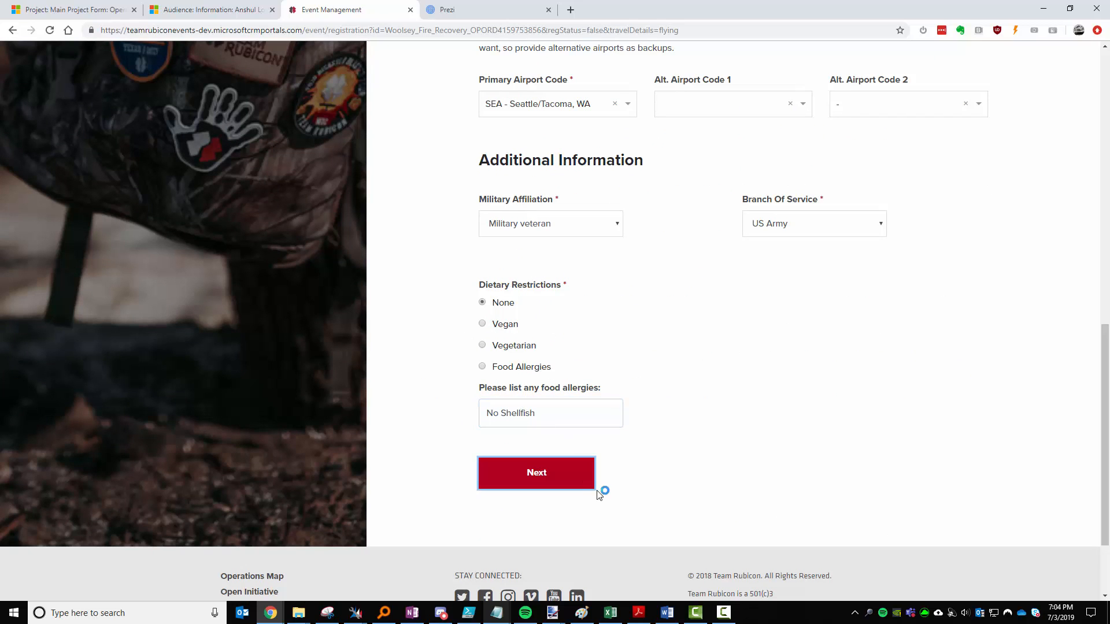
{"action": "left_click", "coordinate": [582, 484]}
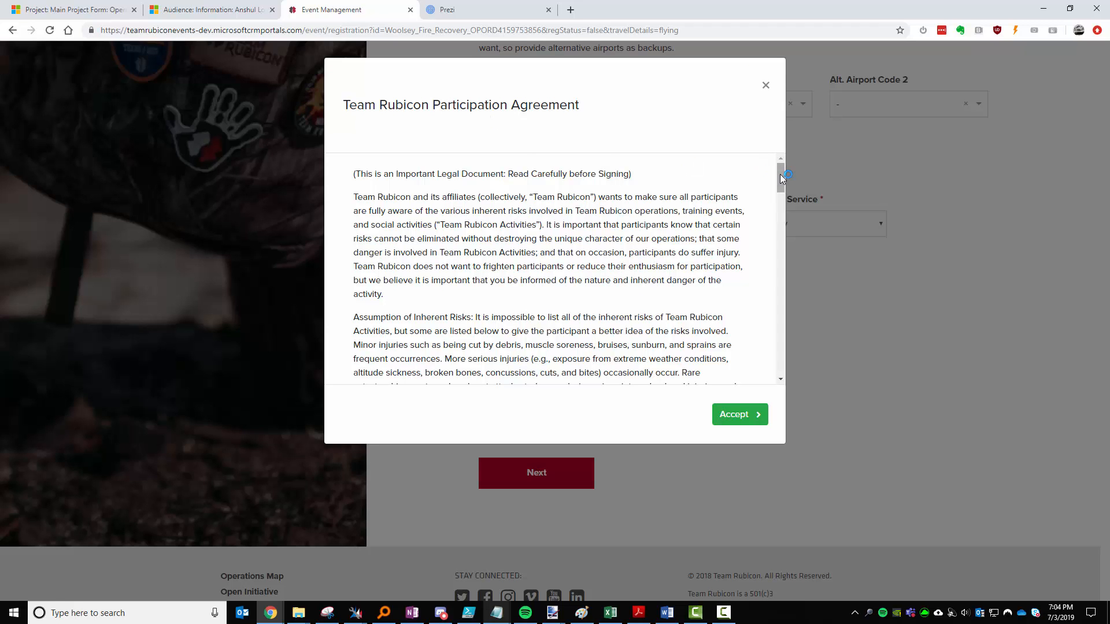
Scroll through the Participation Agreement and accept it to reach Stage 02.
{"action": "left_click_drag", "start_coordinate": [780, 176], "coordinate": [781, 360]}
{"action": "left_click", "coordinate": [737, 415]}
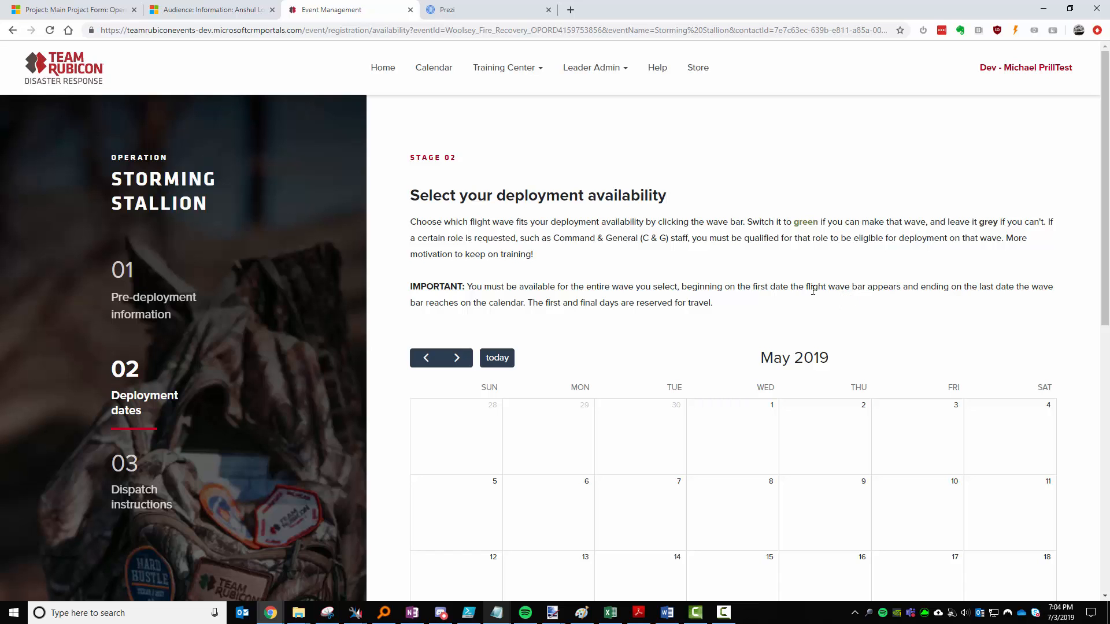
Check the project's Resource Requirements in Dynamics, then return to the portal availability calendar.
{"action": "left_click", "coordinate": [87, 12]}
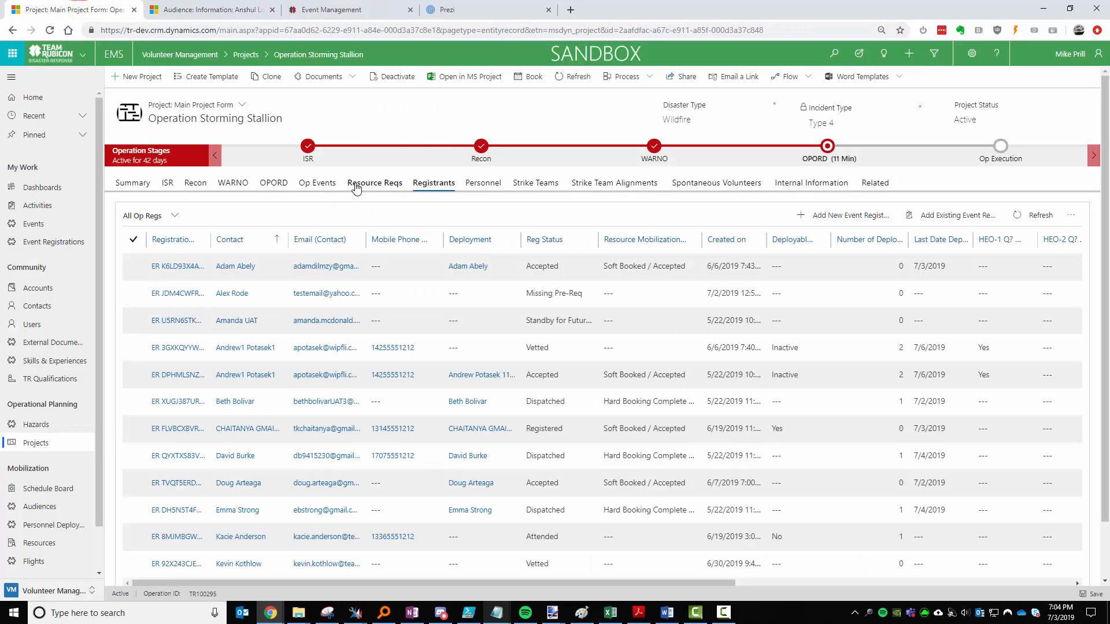
{"action": "left_click", "coordinate": [357, 187]}
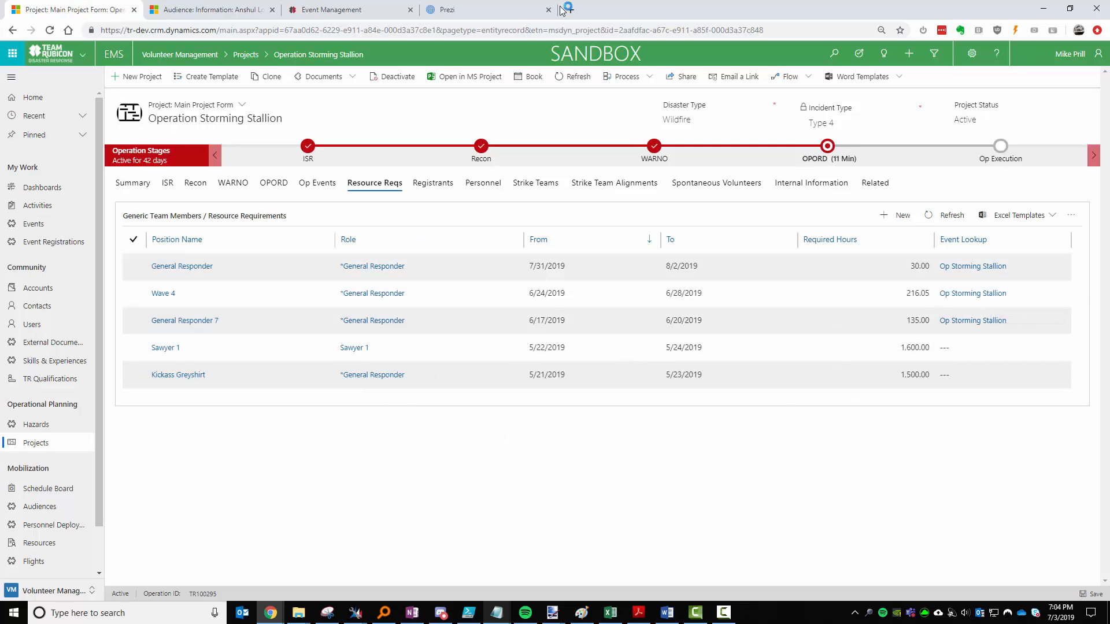
{"action": "left_click", "coordinate": [359, 10]}
{"action": "scroll", "coordinate": [777, 315], "scroll_direction": "down", "scroll_amount": 4}
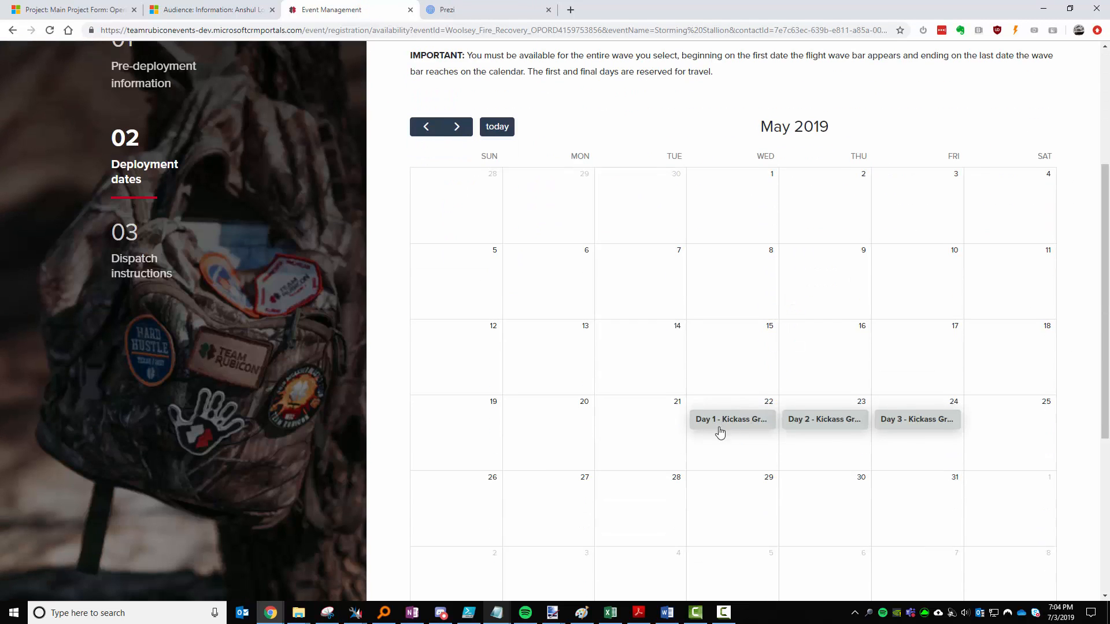
Toggle May 22–24 on and off, leaving them unselected, and advance to June 2019.
{"action": "left_click", "coordinate": [745, 425]}
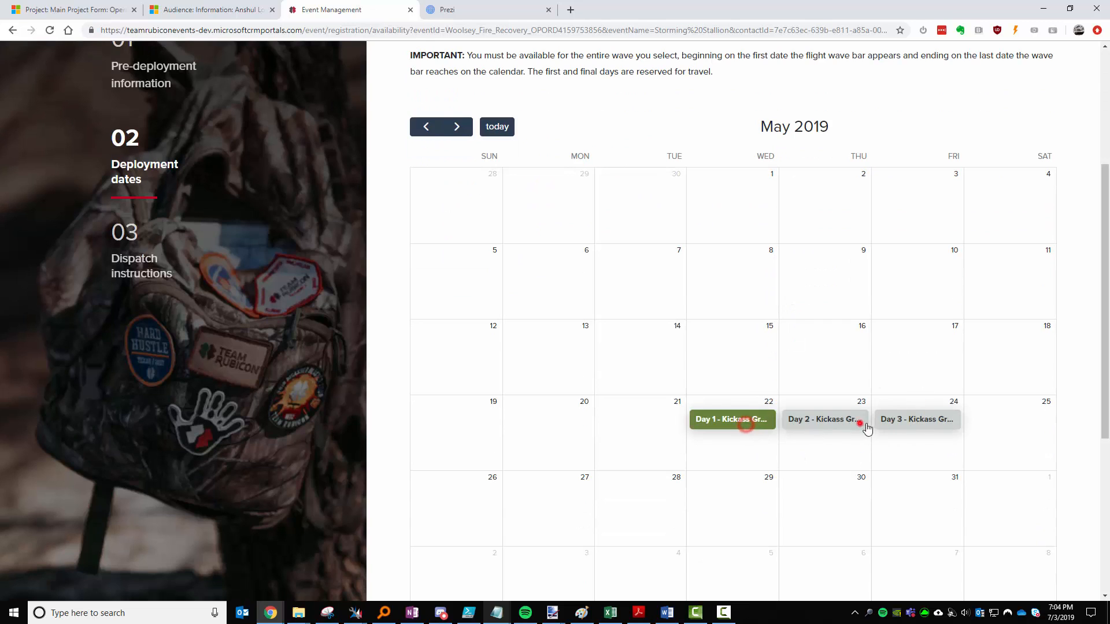
{"action": "left_click", "coordinate": [859, 423]}
{"action": "left_click", "coordinate": [930, 421]}
{"action": "left_click", "coordinate": [826, 418]}
{"action": "left_click", "coordinate": [708, 421]}
{"action": "left_click", "coordinate": [909, 419]}
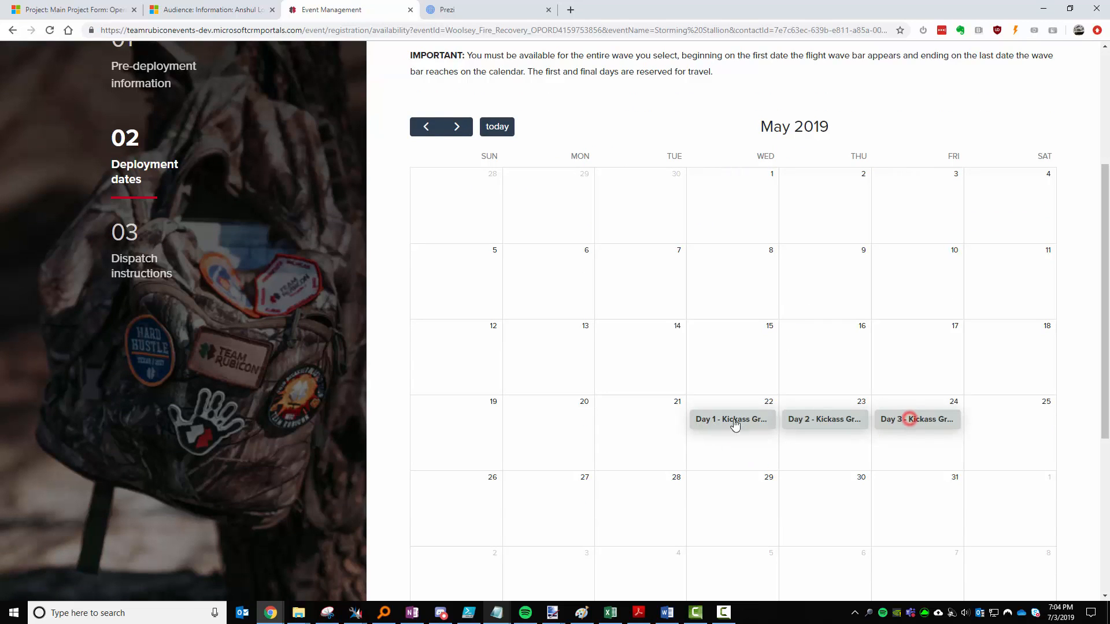
{"action": "left_click", "coordinate": [736, 419]}
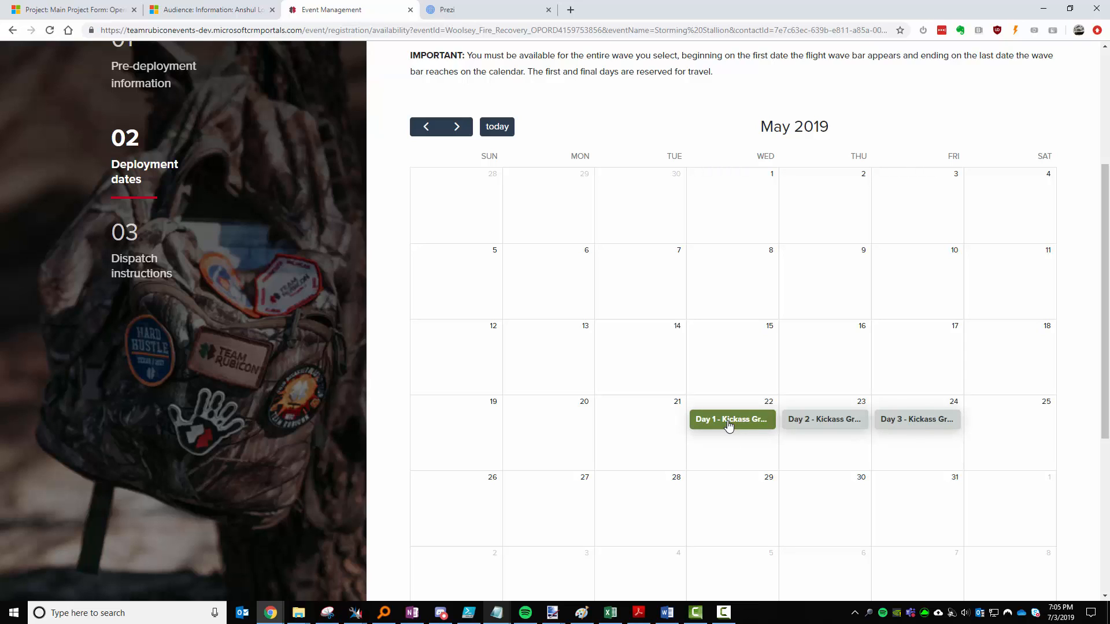
{"action": "left_click", "coordinate": [830, 427]}
{"action": "left_click", "coordinate": [926, 420]}
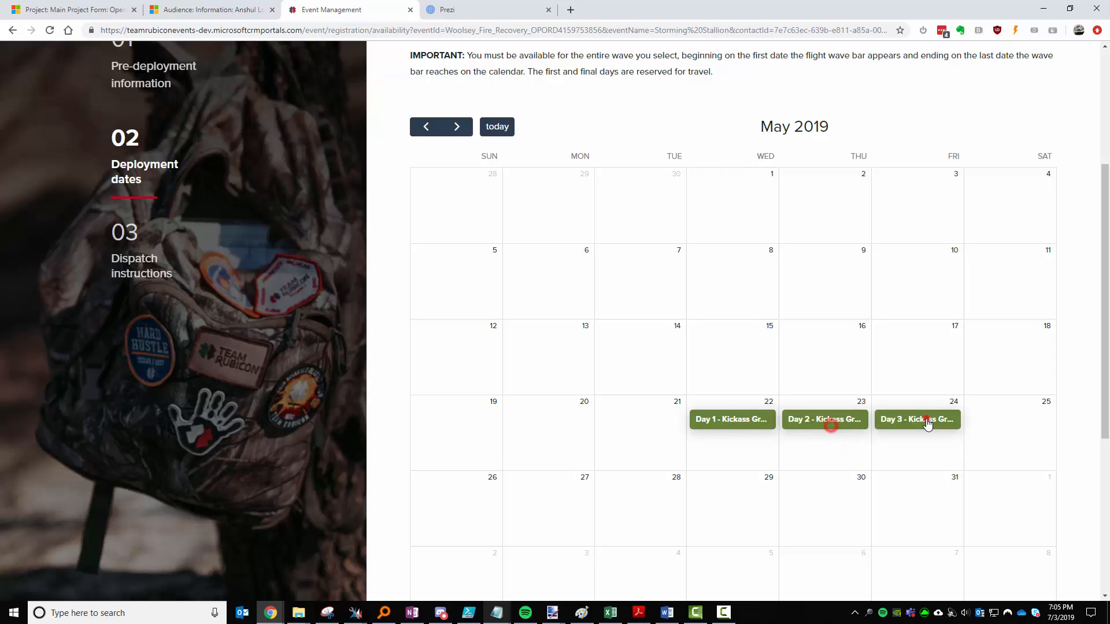
{"action": "left_click", "coordinate": [803, 425]}
{"action": "left_click", "coordinate": [739, 419]}
{"action": "left_click", "coordinate": [900, 420]}
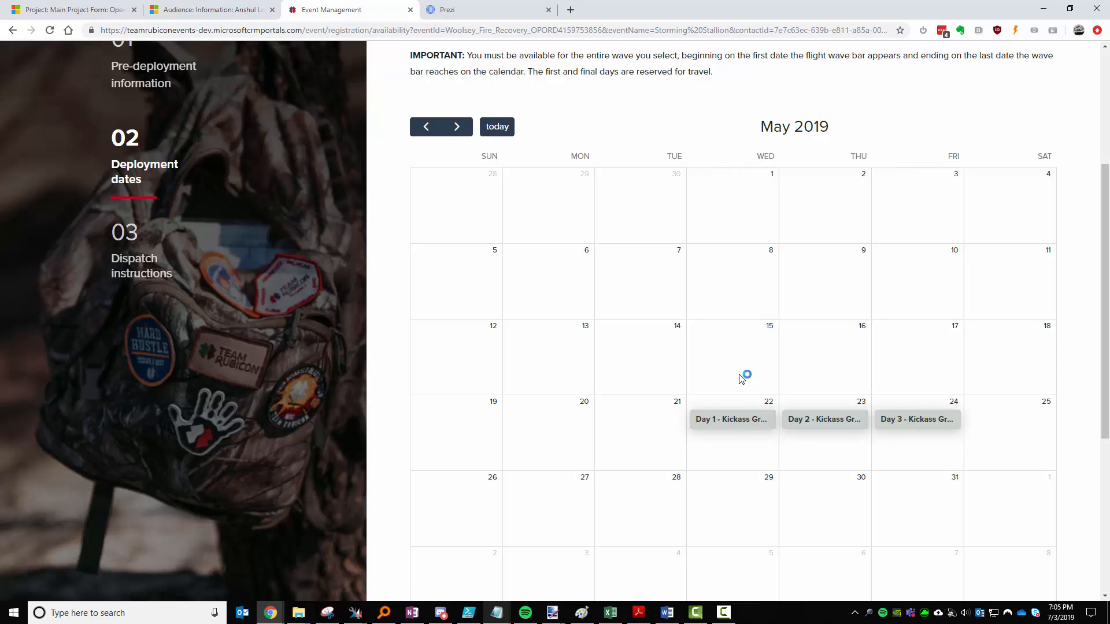
{"action": "left_click", "coordinate": [457, 127]}
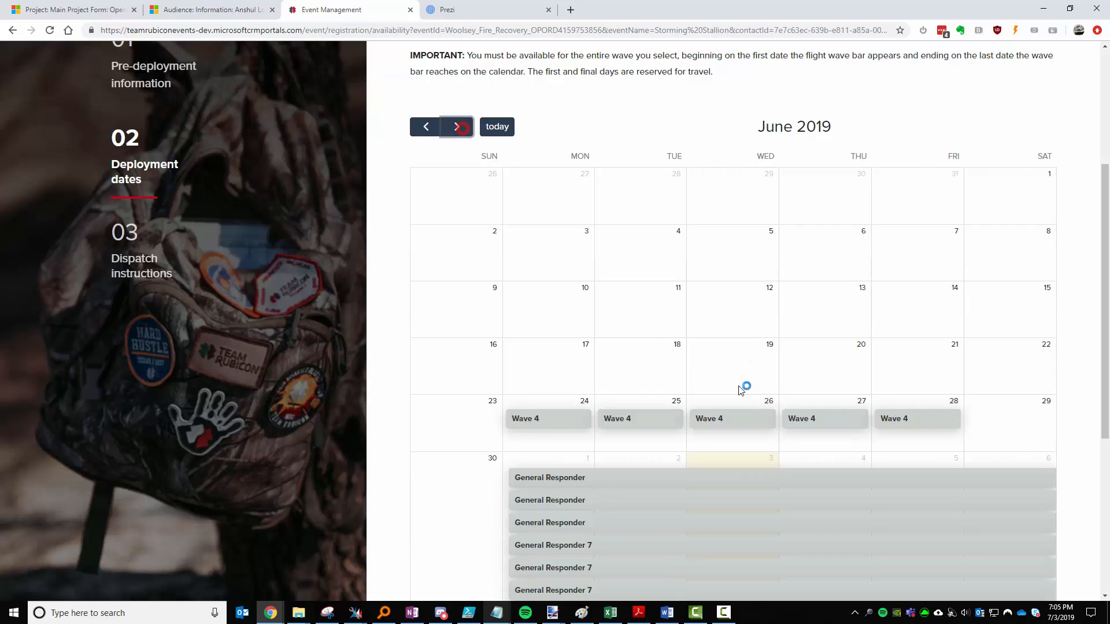
Mark the first General Responder wave available, leaving the other General Responder waves unselected.
{"action": "scroll", "coordinate": [743, 386], "scroll_direction": "down", "scroll_amount": 4}
{"action": "left_click", "coordinate": [597, 247]}
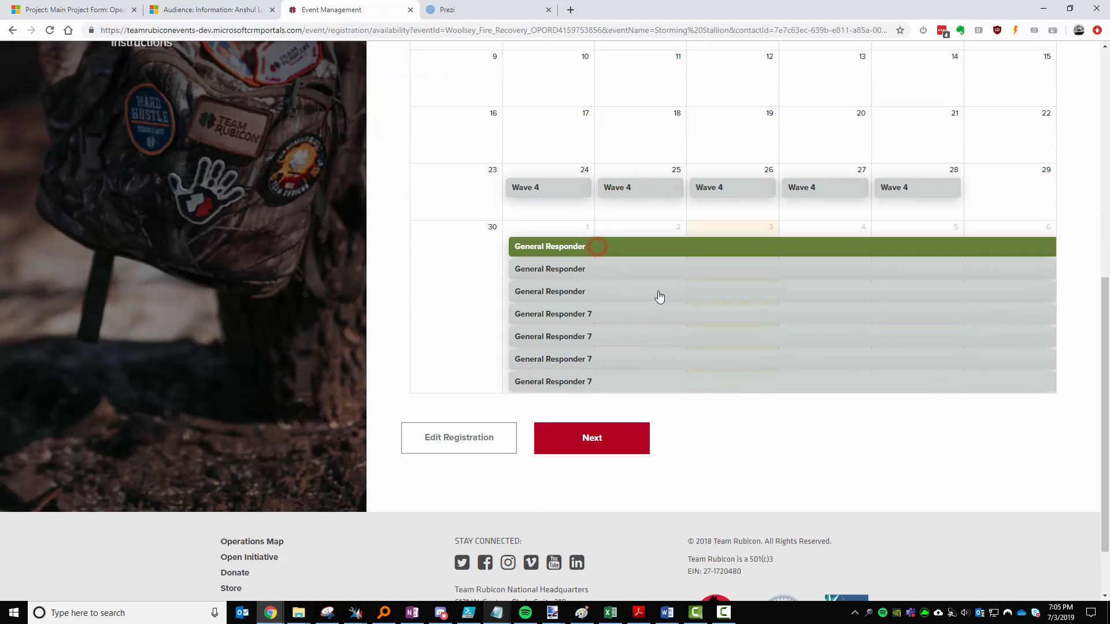
{"action": "left_click", "coordinate": [622, 270]}
{"action": "left_click", "coordinate": [619, 291]}
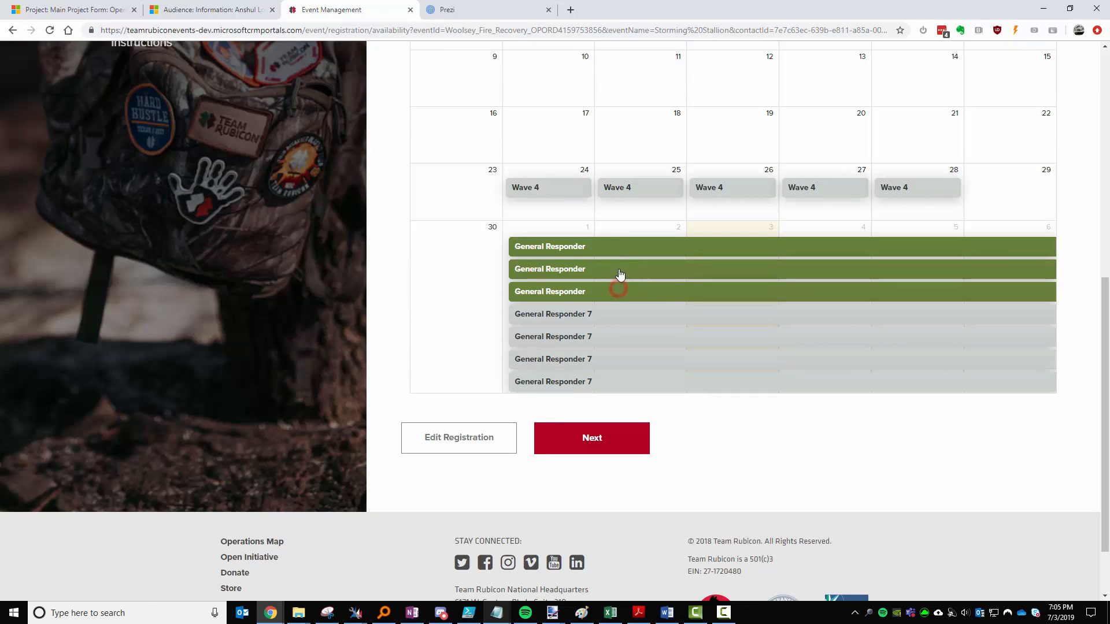
{"action": "left_click", "coordinate": [618, 268]}
{"action": "left_click", "coordinate": [620, 253]}
{"action": "left_click", "coordinate": [620, 290]}
{"action": "left_click", "coordinate": [614, 249]}
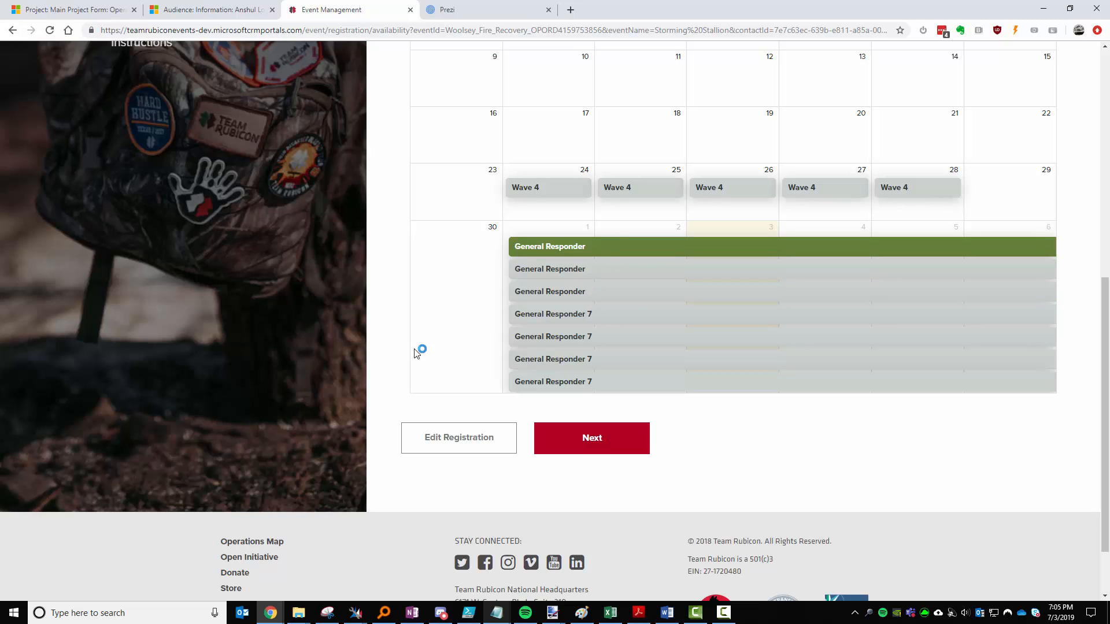
{"action": "scroll", "coordinate": [397, 387], "scroll_direction": "up", "scroll_amount": 1}
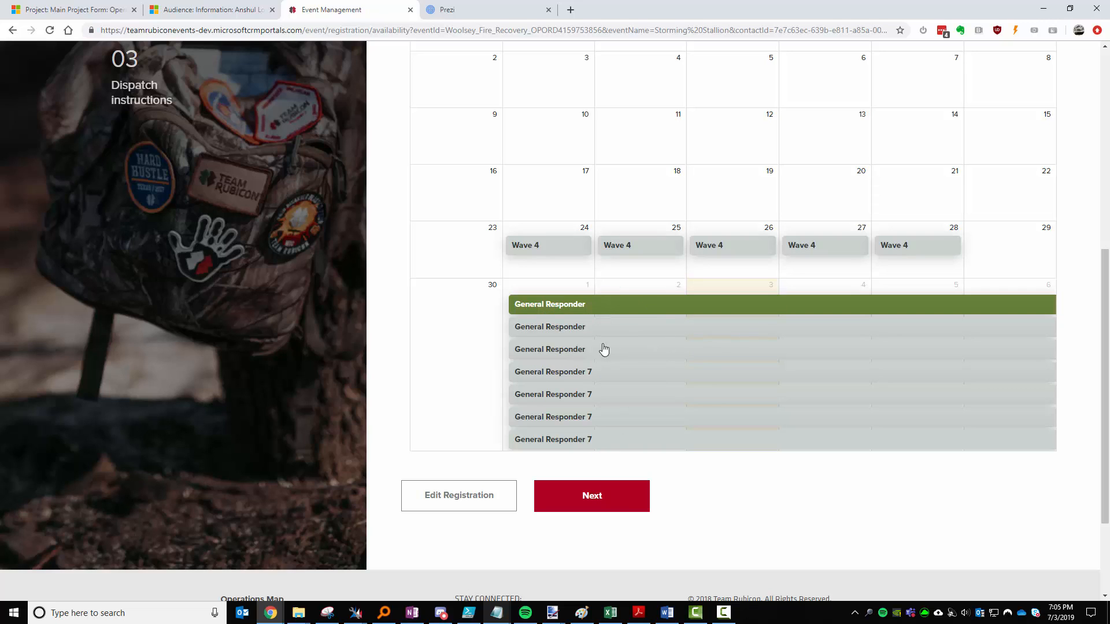
{"action": "left_click", "coordinate": [620, 375]}
{"action": "left_click", "coordinate": [636, 375]}
{"action": "left_click", "coordinate": [638, 306]}
{"action": "left_click", "coordinate": [638, 306]}
Try Wave 4 on June 24, 26 and 27, clear them, and submit the availability.
{"action": "left_click", "coordinate": [568, 253]}
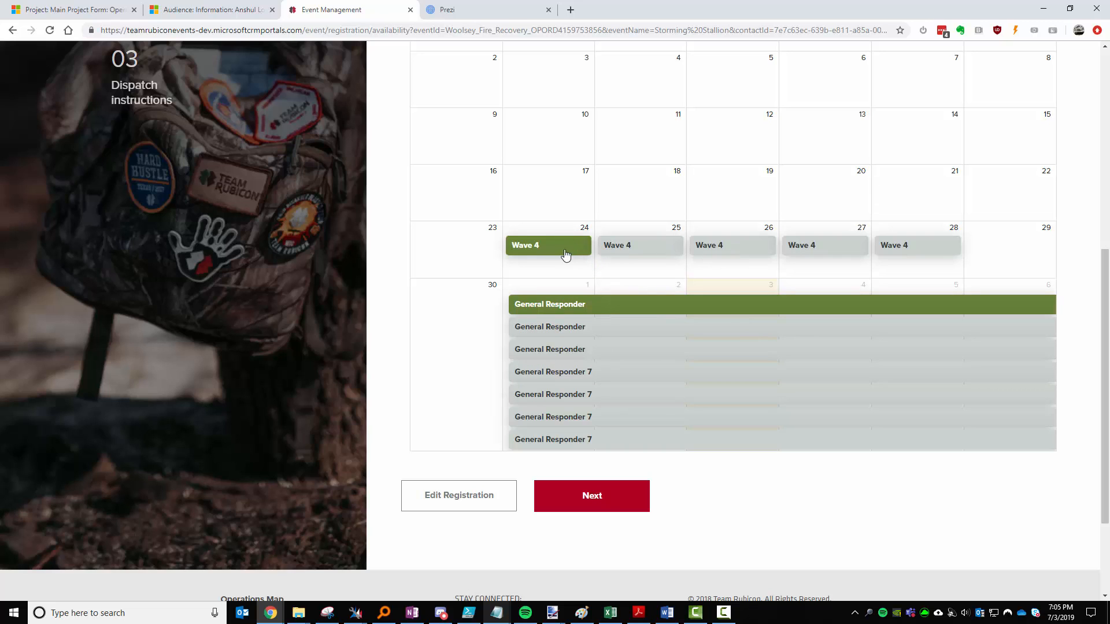
{"action": "left_click", "coordinate": [754, 248]}
{"action": "left_click", "coordinate": [805, 248]}
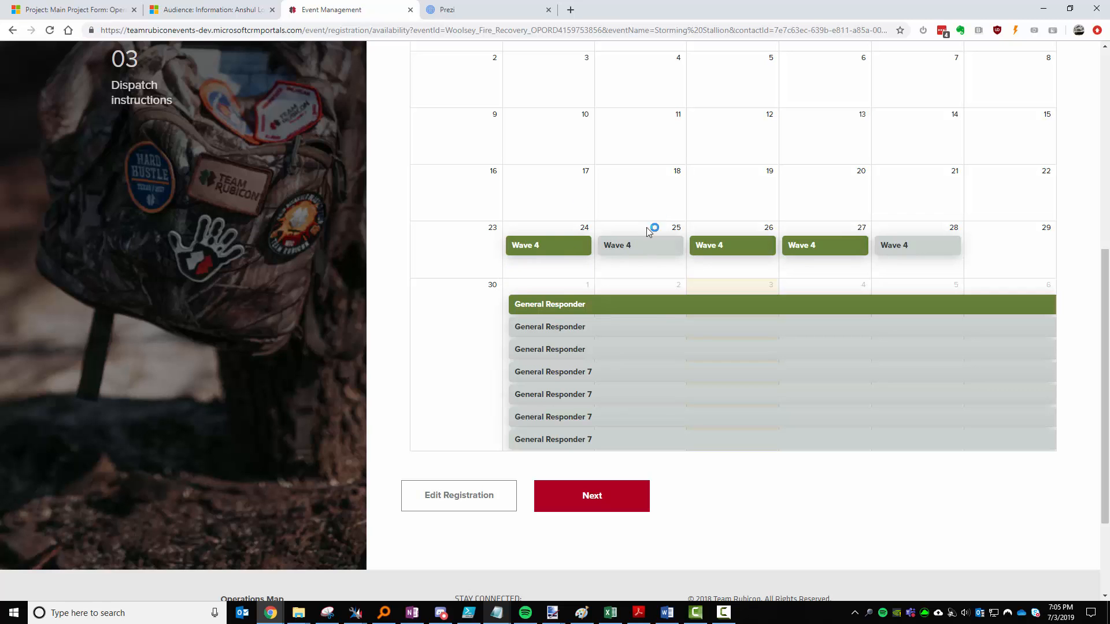
{"action": "left_click", "coordinate": [557, 243]}
{"action": "left_click", "coordinate": [722, 250]}
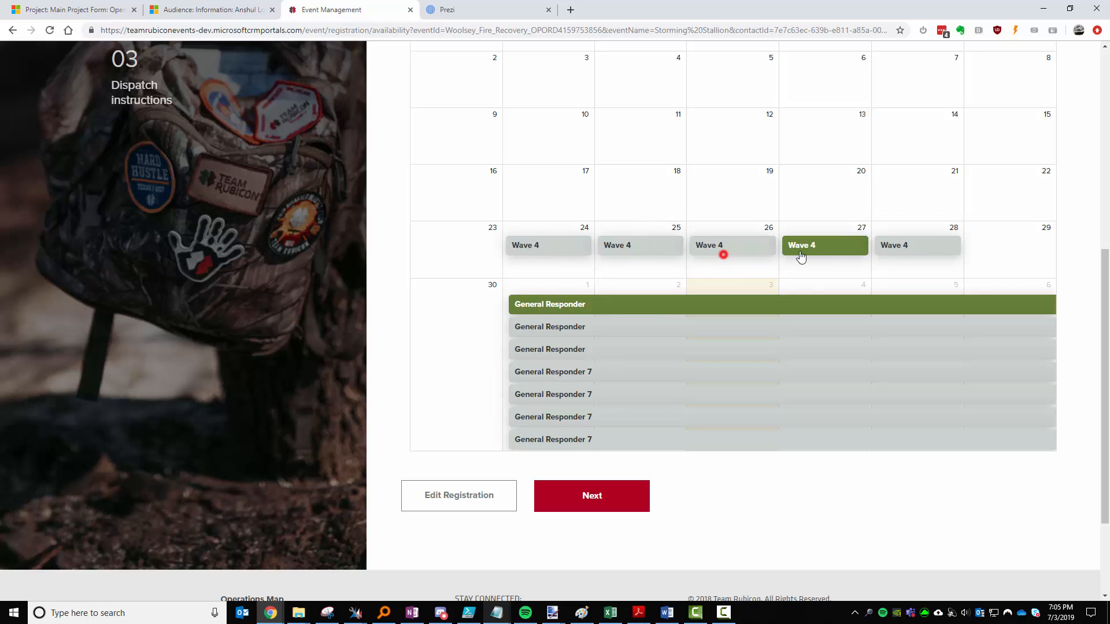
{"action": "left_click", "coordinate": [832, 245]}
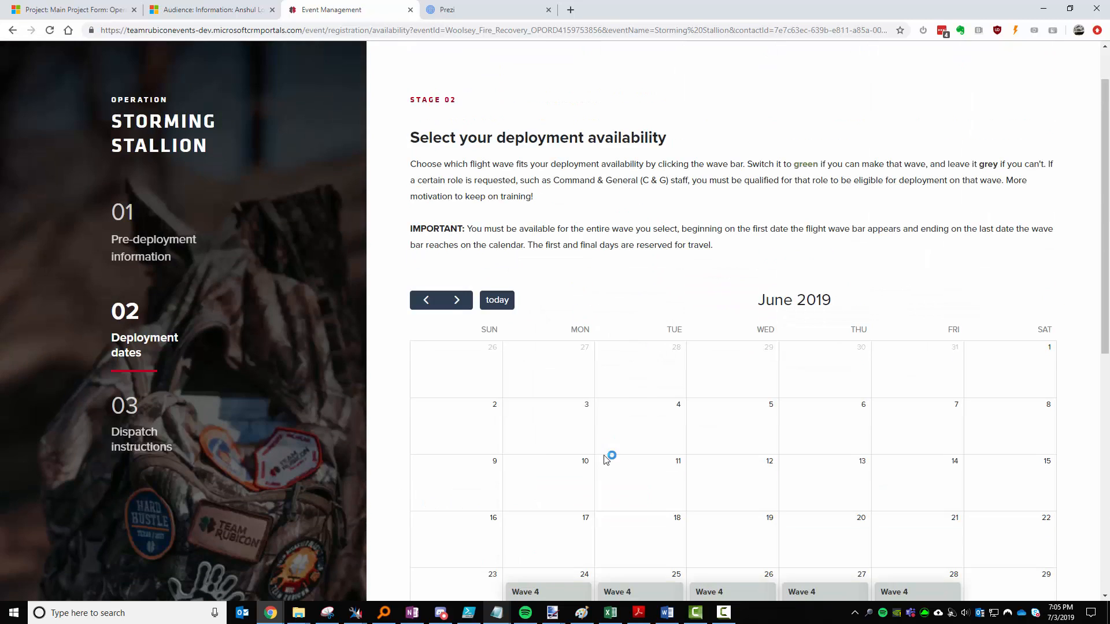
{"action": "scroll", "coordinate": [606, 457], "scroll_direction": "down", "scroll_amount": 7}
{"action": "left_click", "coordinate": [630, 439]}
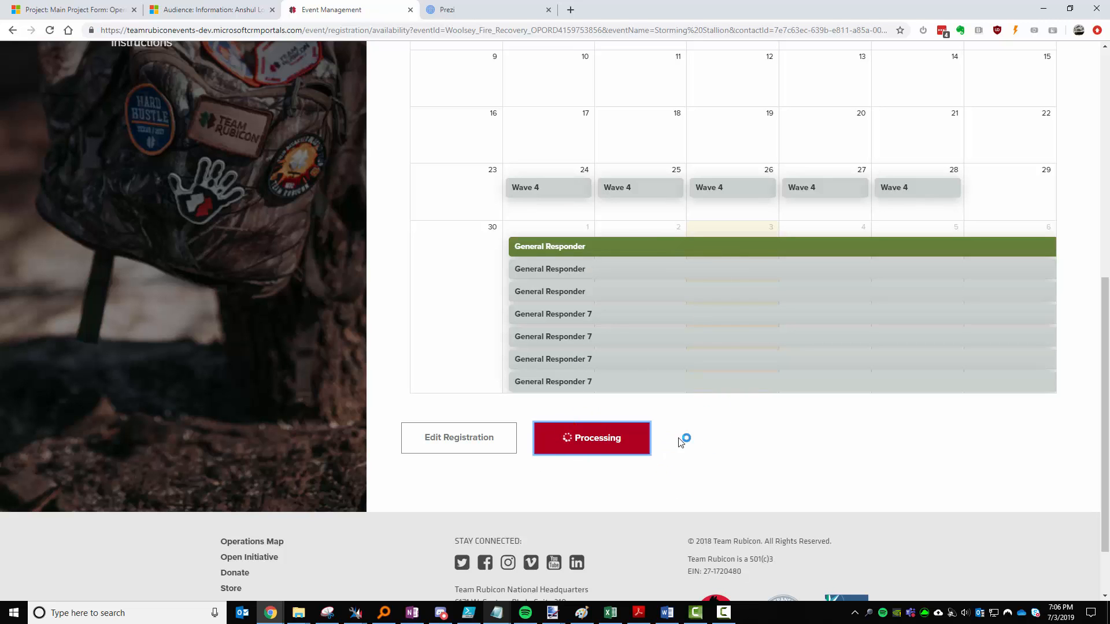
Show Operation Storming Stallion's Registrants and refresh the list to include the new Vetted registration.
{"action": "left_click", "coordinate": [78, 10]}
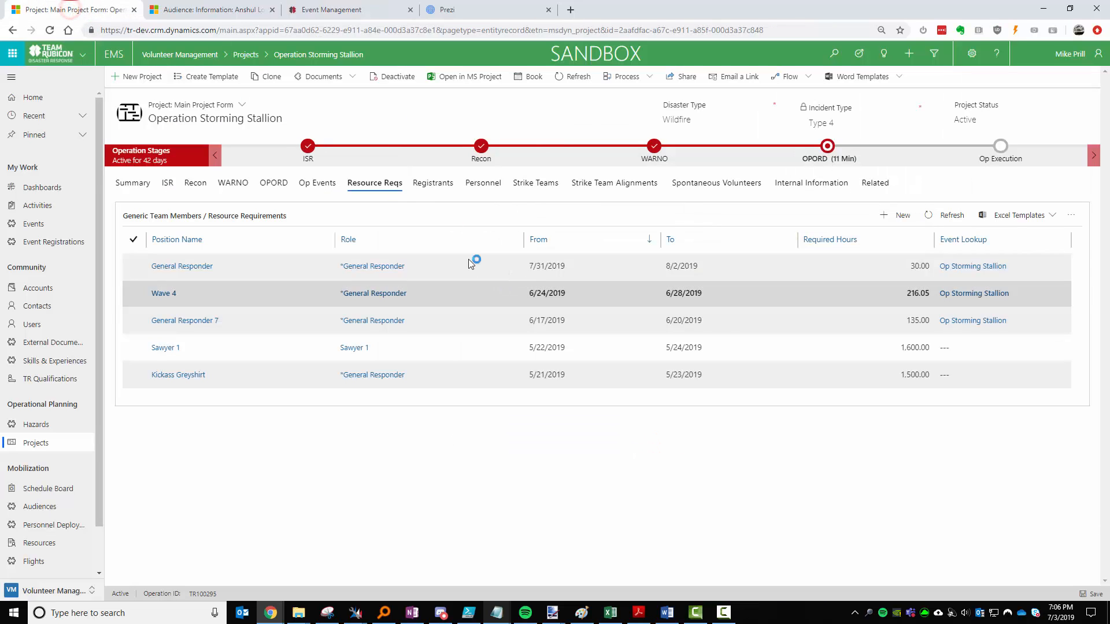
{"action": "left_click", "coordinate": [421, 182]}
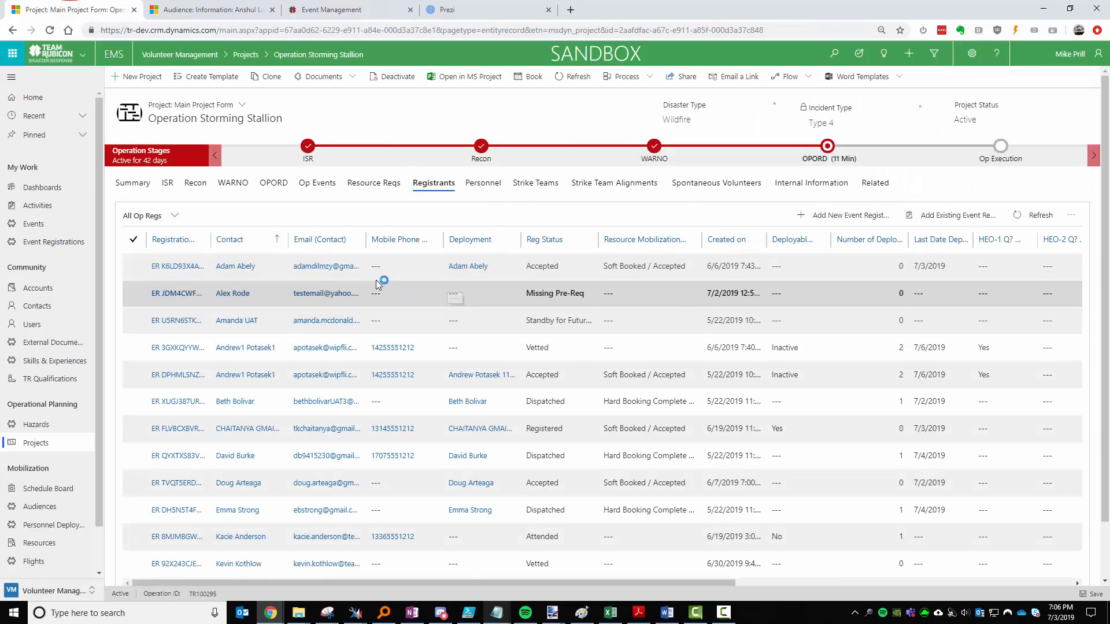
{"action": "left_click", "coordinate": [1035, 215]}
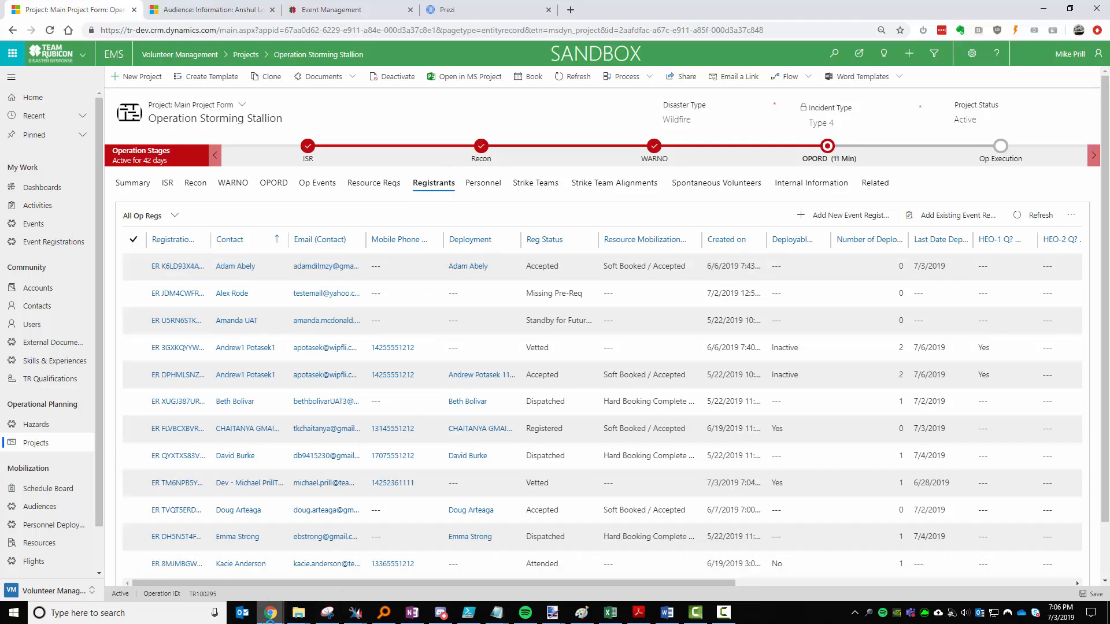
{"action": "left_click", "coordinate": [270, 616]}
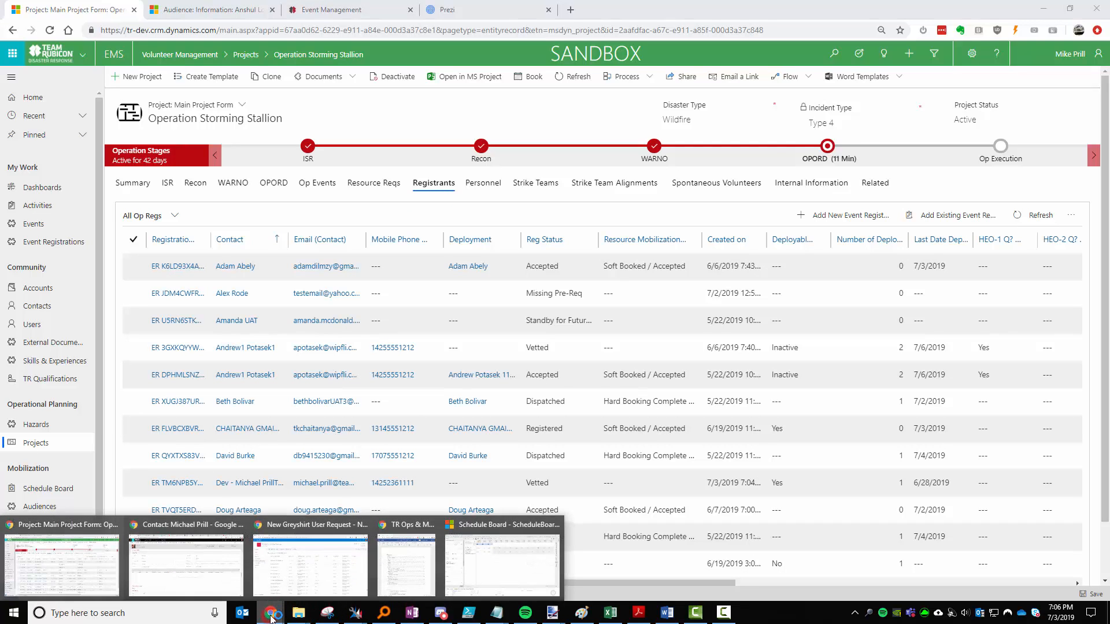
On the Schedule Board, leave the Characteristics and Roles filters of the General Responder requirement empty.
{"action": "left_click", "coordinate": [513, 563]}
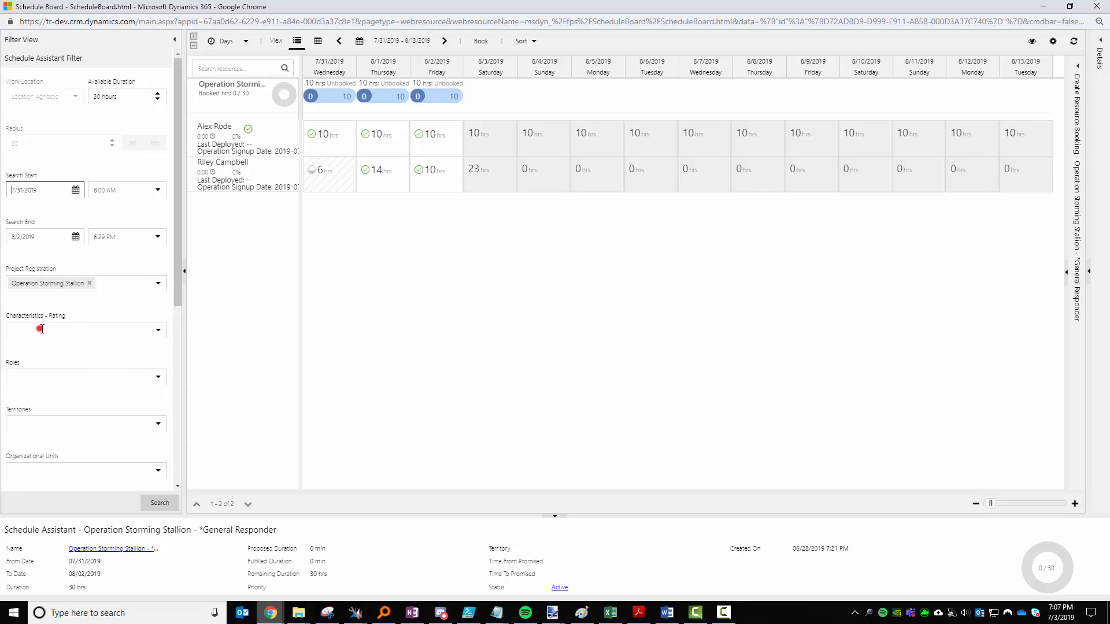
{"action": "left_click", "coordinate": [41, 329]}
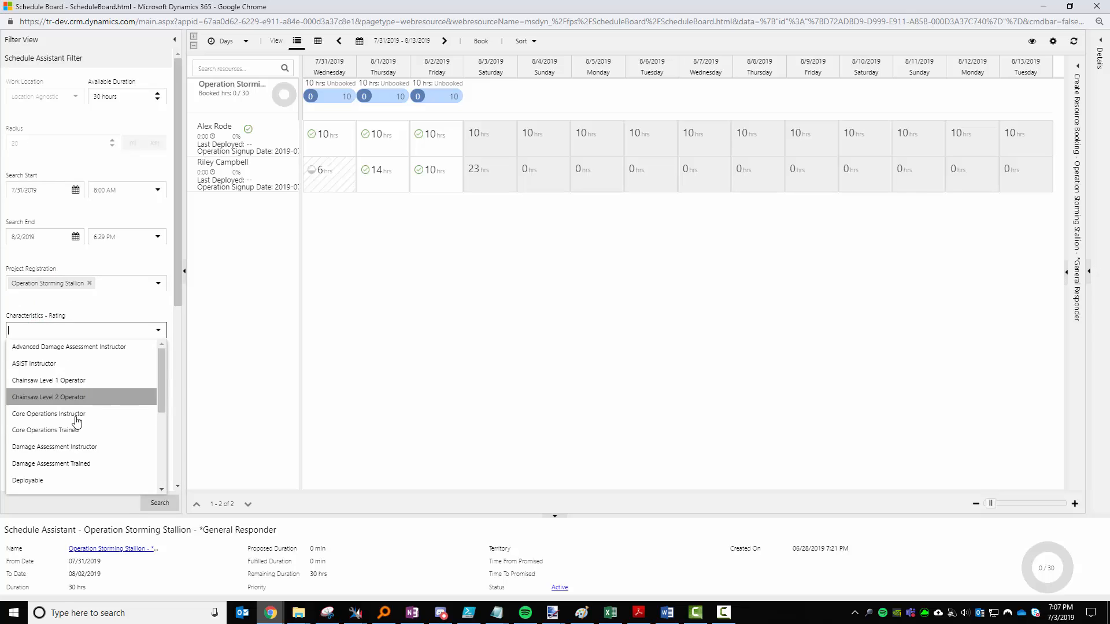
{"action": "scroll", "coordinate": [87, 421], "scroll_direction": "down", "scroll_amount": 3}
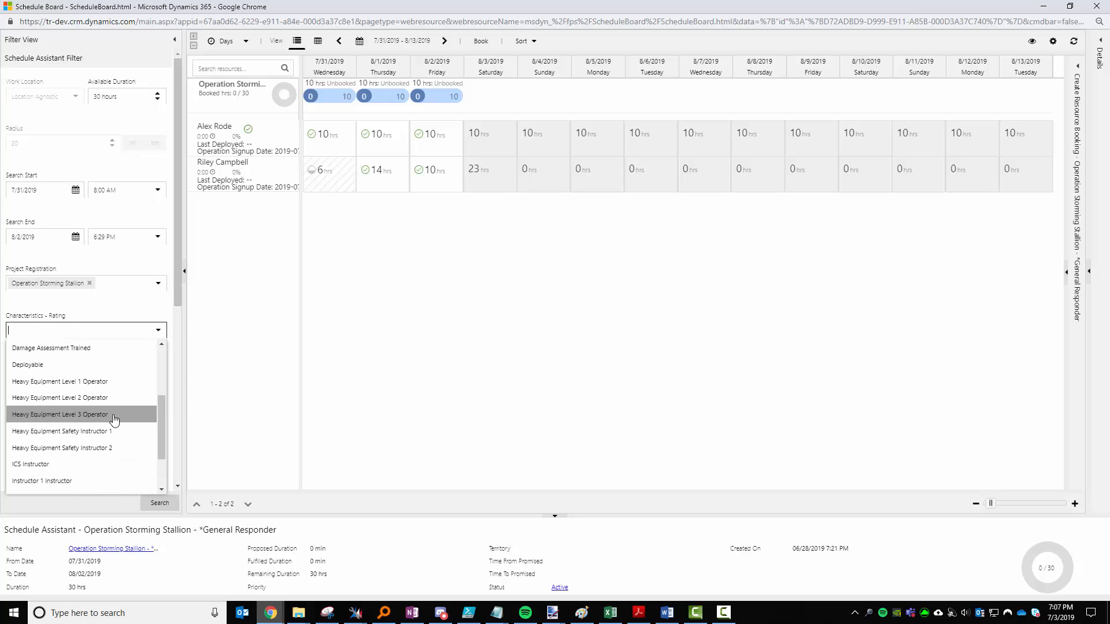
{"action": "scroll", "coordinate": [102, 418], "scroll_direction": "up", "scroll_amount": 2}
{"action": "left_click", "coordinate": [142, 310]}
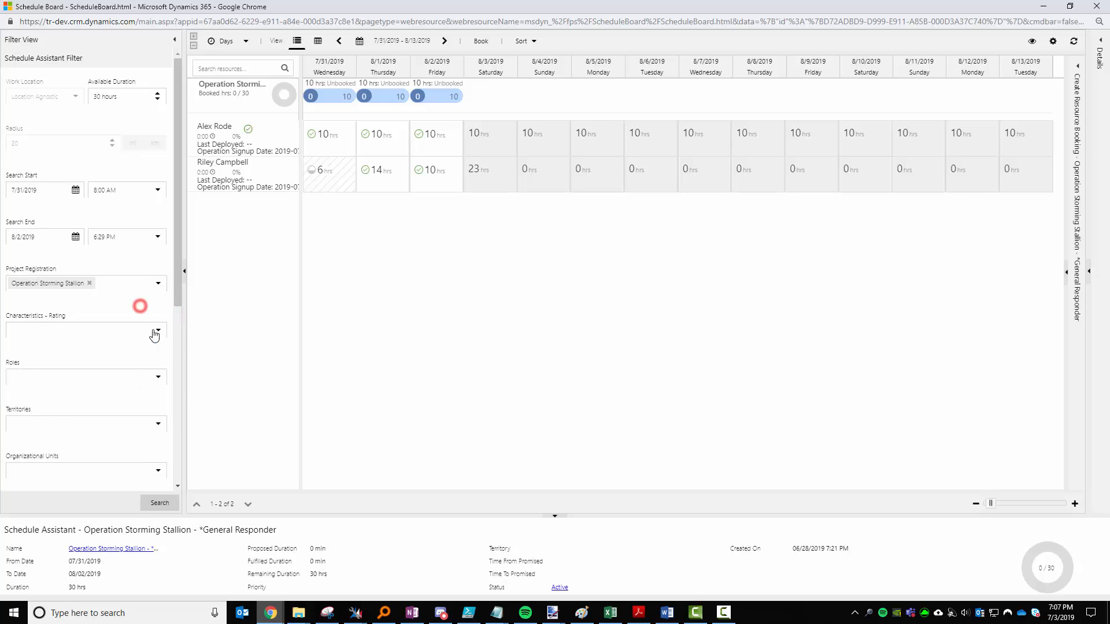
{"action": "left_click", "coordinate": [61, 374]}
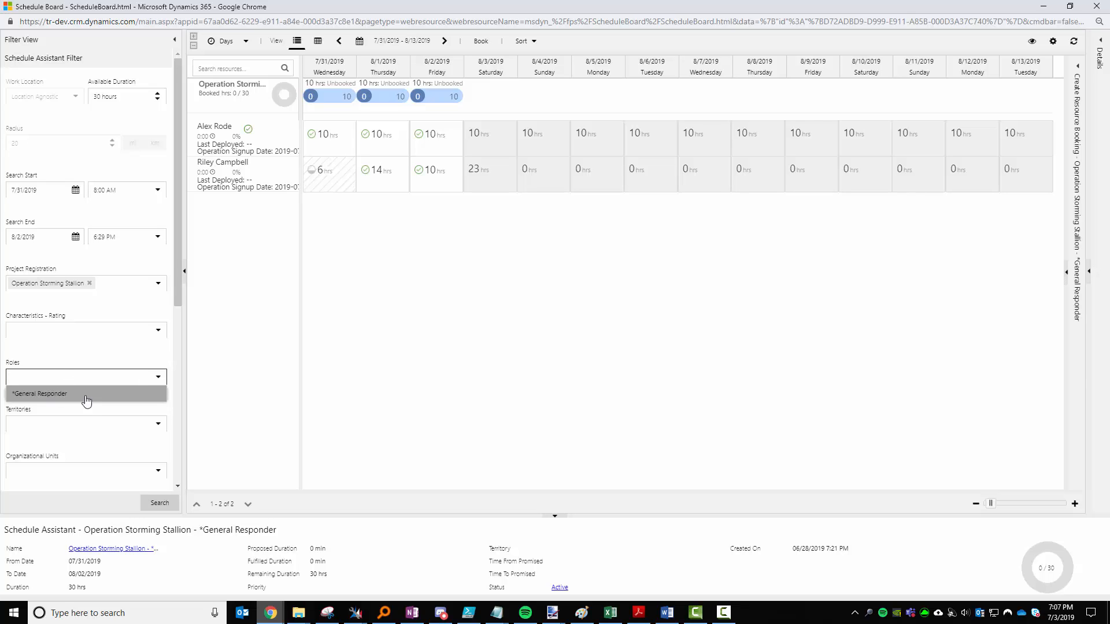
{"action": "left_click", "coordinate": [53, 360]}
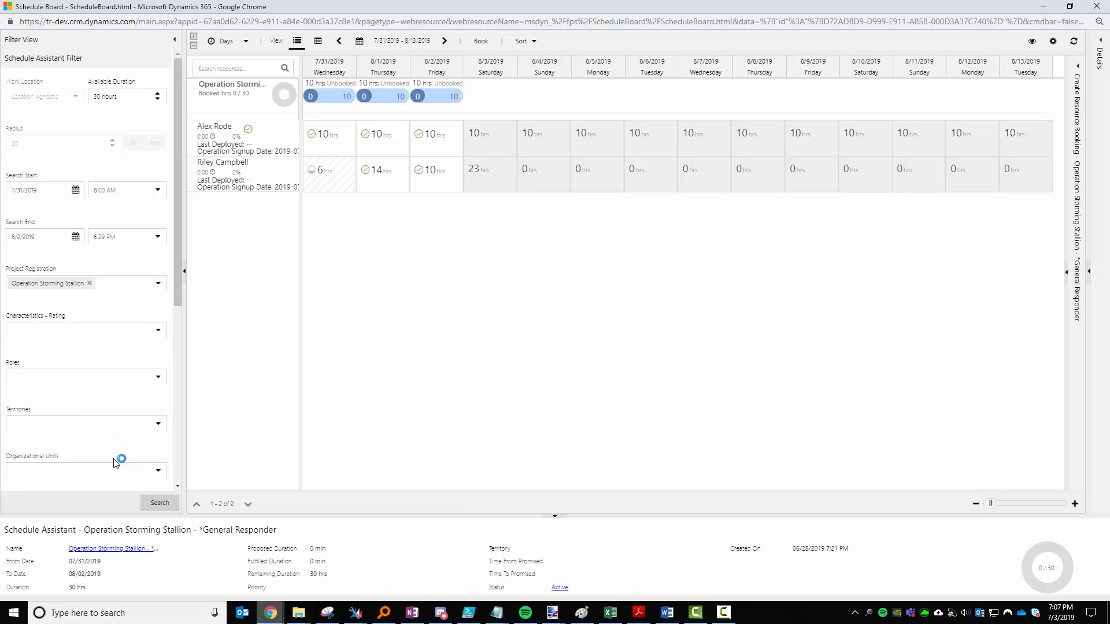
Search again, book the second resource for 8/1–8/2 only, then minimize the Schedule Board.
{"action": "left_click", "coordinate": [160, 503]}
{"action": "left_click", "coordinate": [287, 169]}
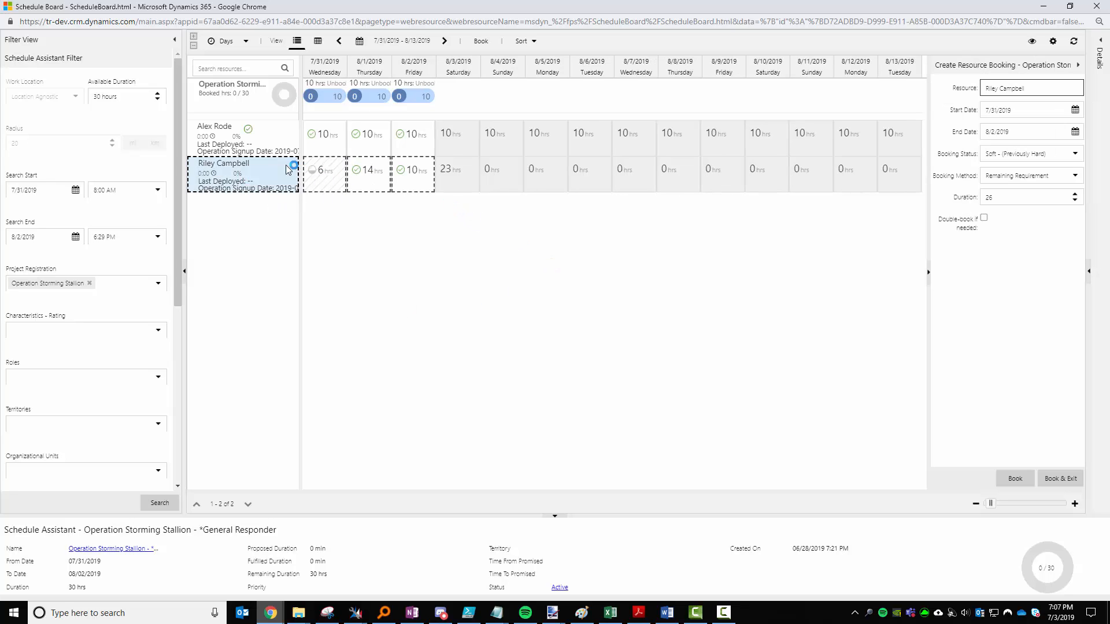
{"action": "left_click", "coordinate": [335, 185]}
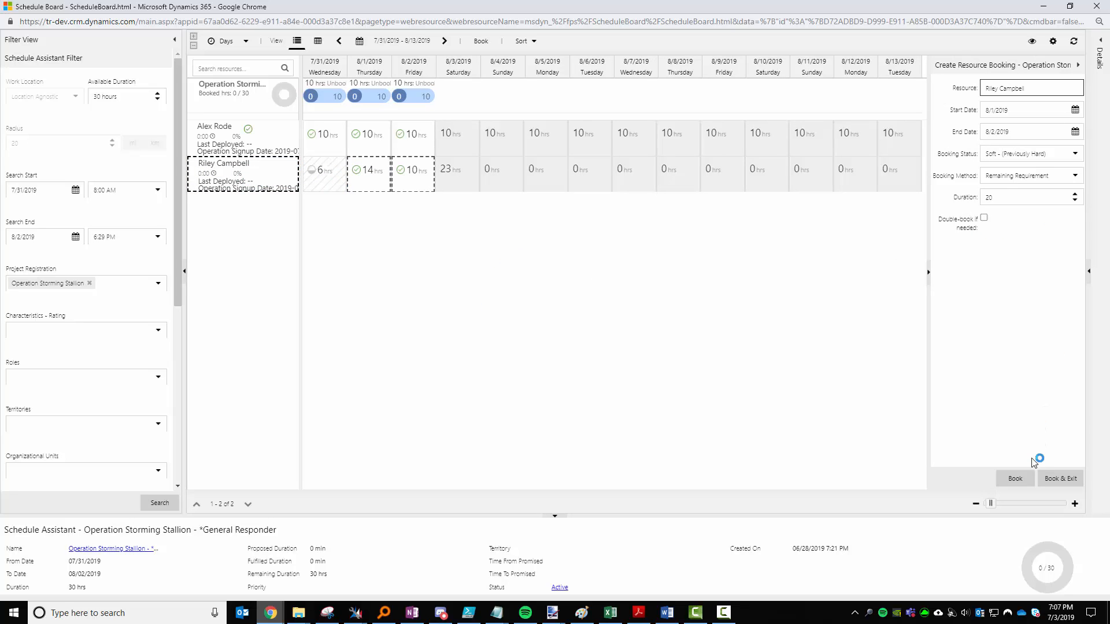
{"action": "left_click", "coordinate": [1018, 480]}
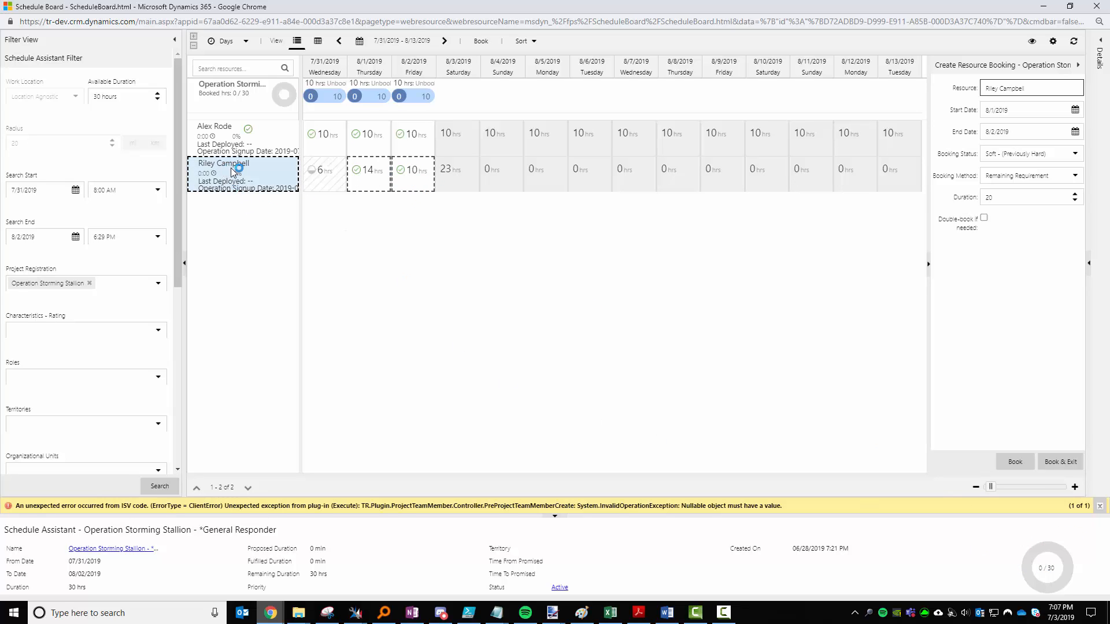
{"action": "left_click", "coordinate": [1044, 7]}
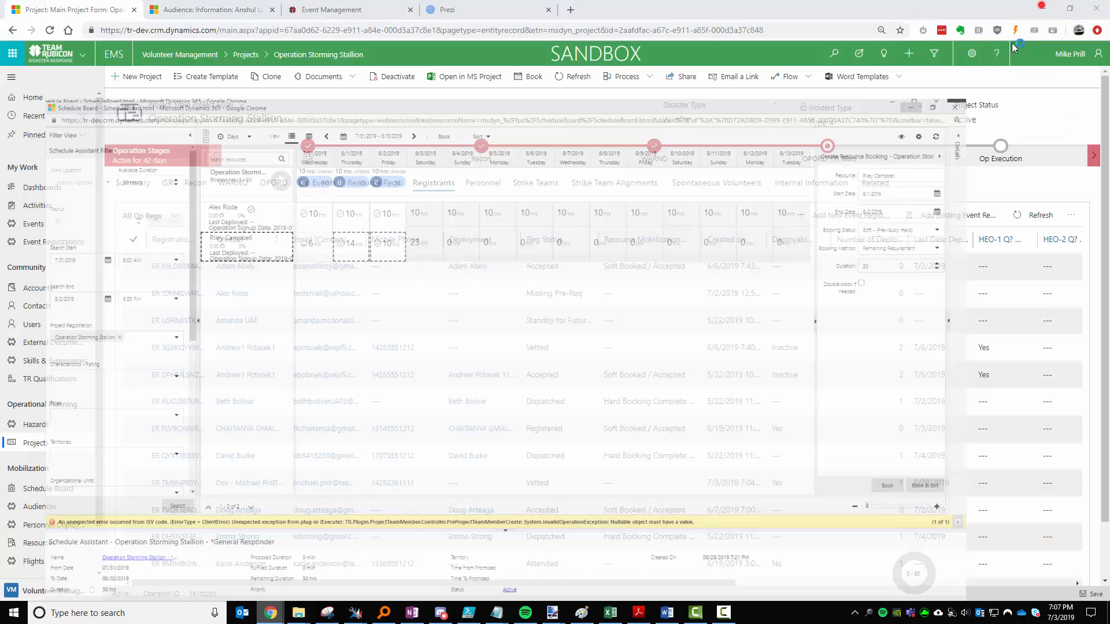
On the Personnel tab, select three Soft Booked / Accepted General Responder deployments.
{"action": "left_click", "coordinate": [484, 184]}
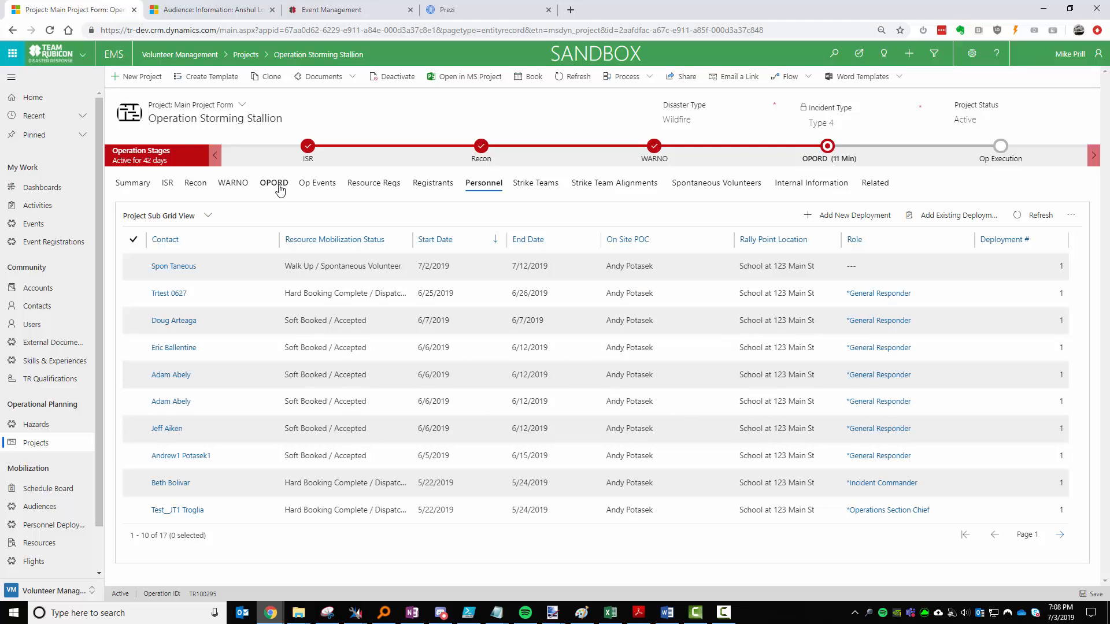
{"action": "left_click", "coordinate": [136, 321]}
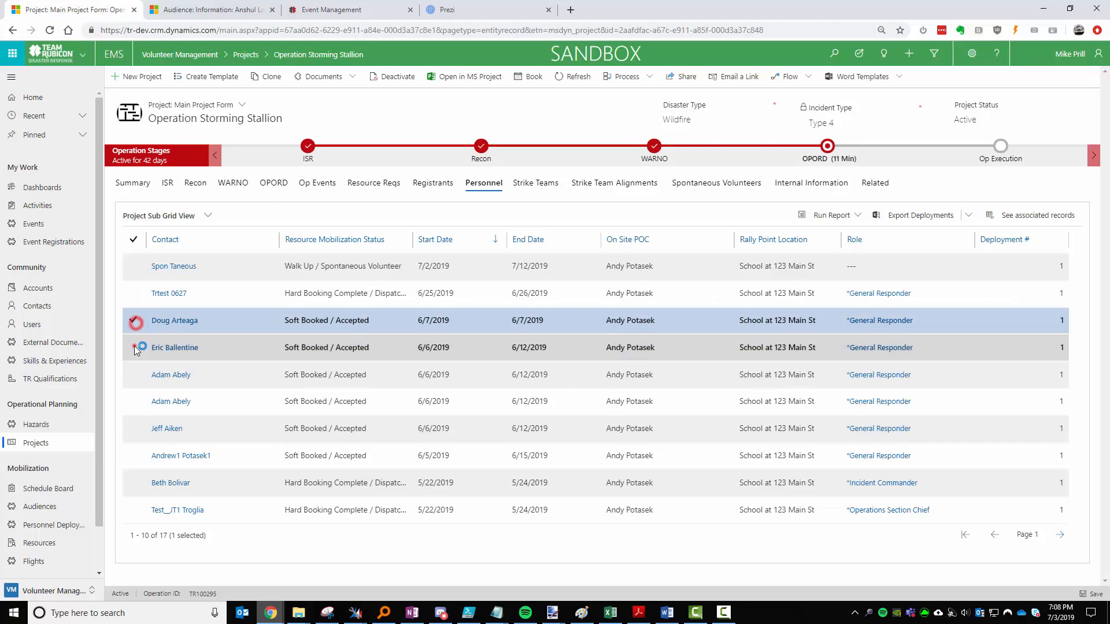
{"action": "left_click", "coordinate": [136, 349]}
{"action": "left_click", "coordinate": [134, 375]}
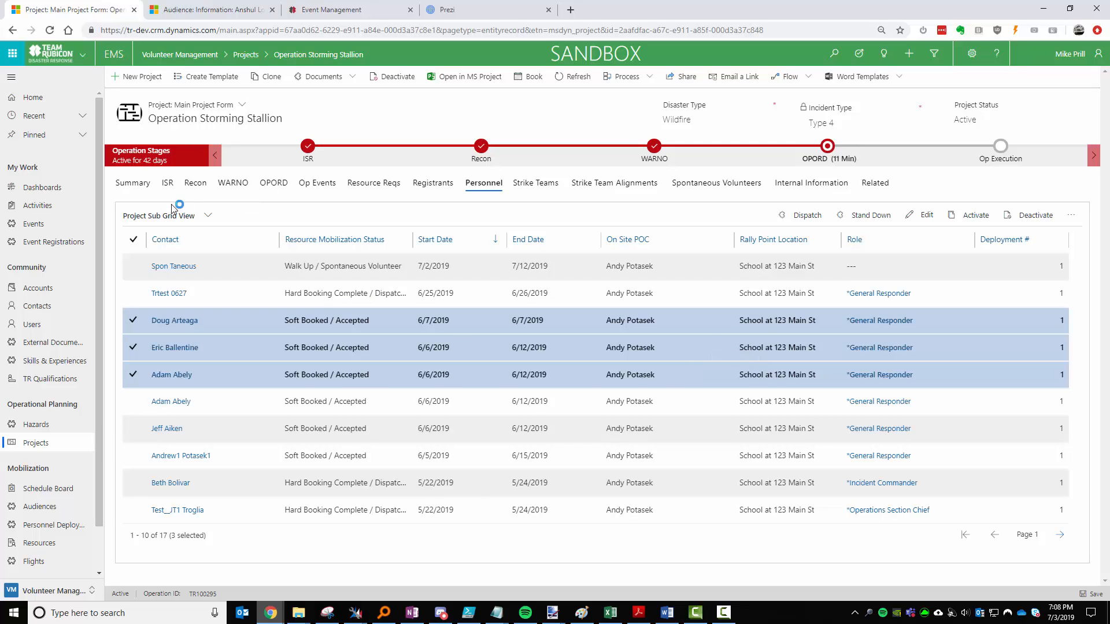
{"action": "left_click", "coordinate": [126, 184]}
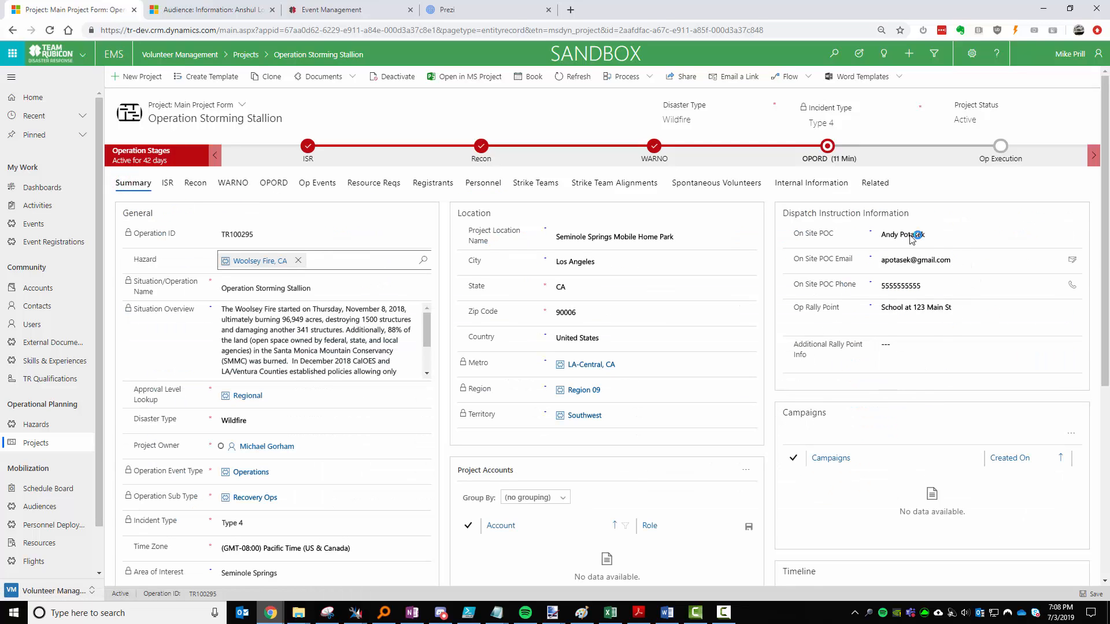
Select the On Site POC name in the Summary and leave it unchanged.
{"action": "left_click", "coordinate": [970, 235]}
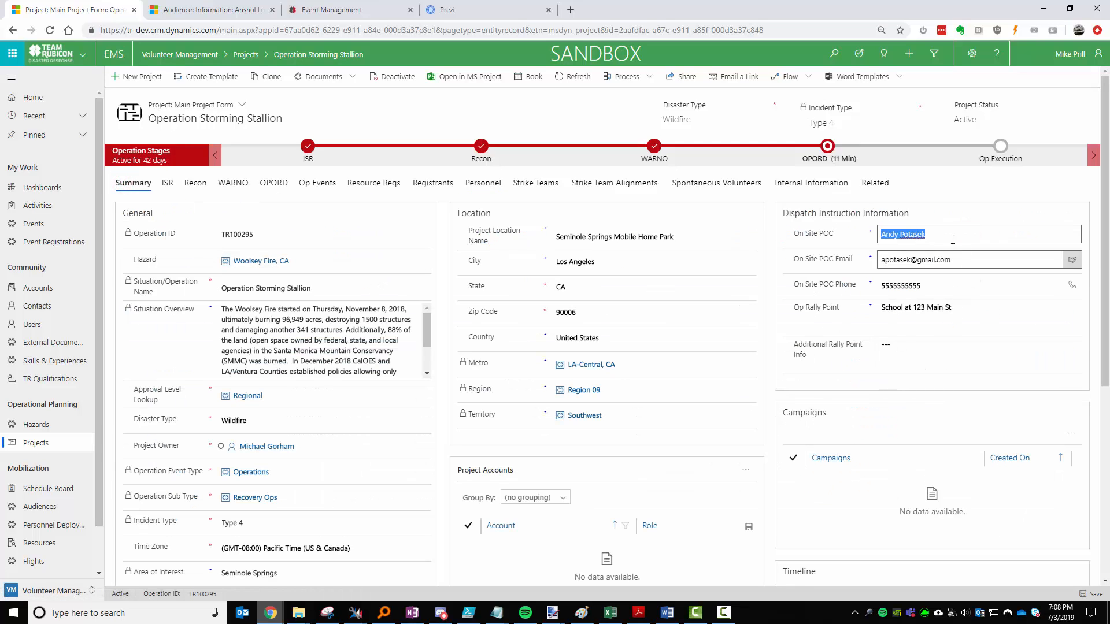
{"action": "left_click", "coordinate": [975, 236]}
{"action": "left_click_drag", "start_coordinate": [975, 236], "coordinate": [893, 233]}
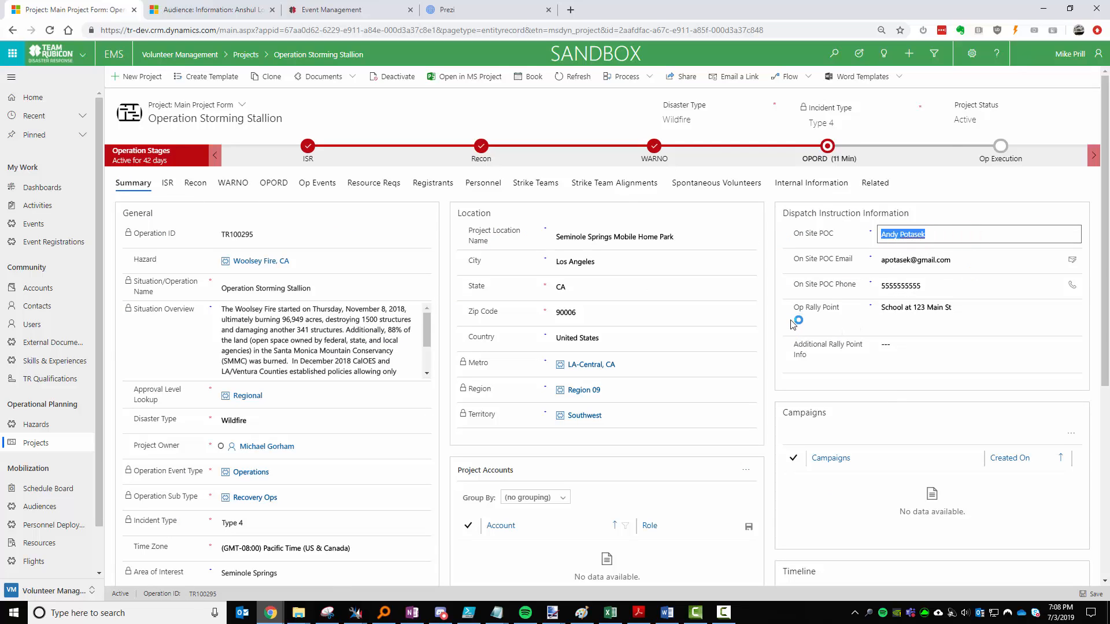
{"action": "left_click", "coordinate": [771, 292]}
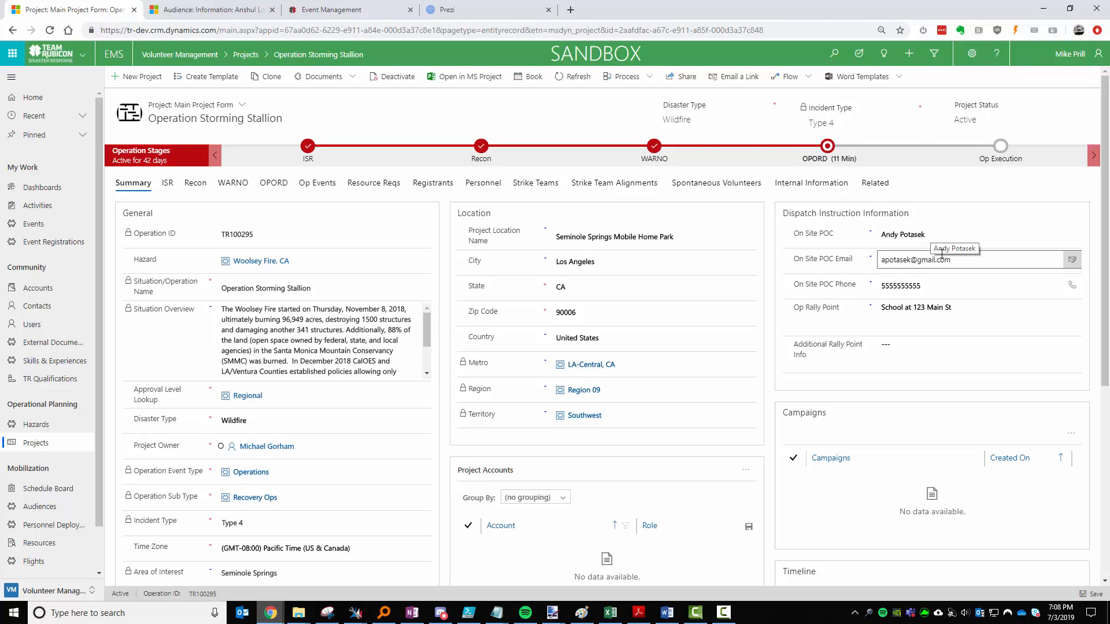
Select two Soft Booked deployments under Personnel, then switch to Registrants.
{"action": "left_click", "coordinate": [483, 183]}
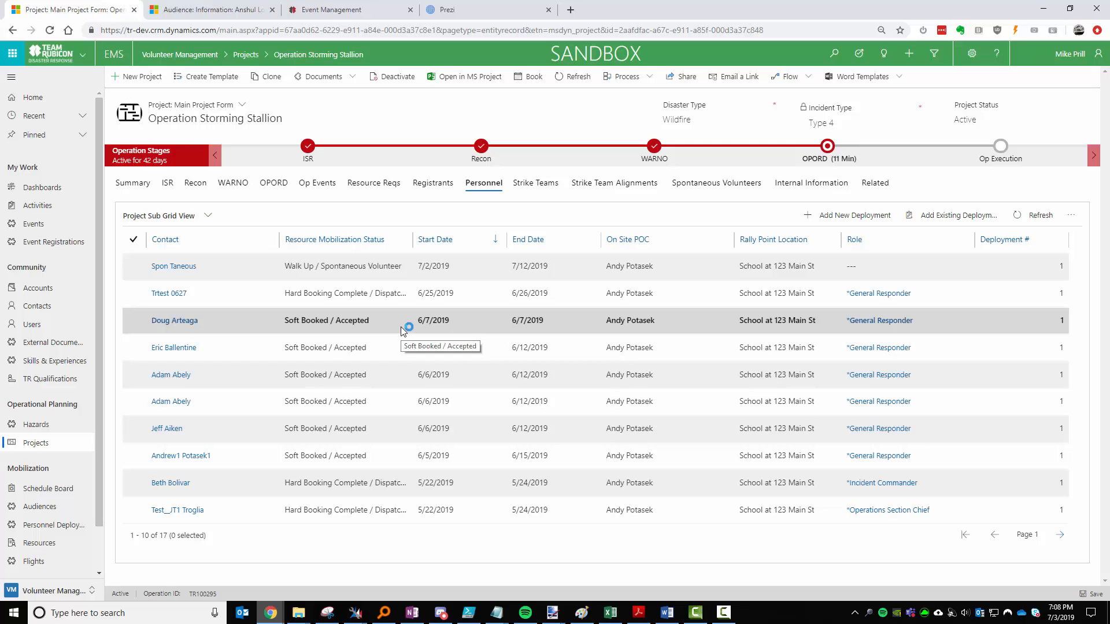
{"action": "left_click", "coordinate": [133, 320]}
{"action": "left_click", "coordinate": [135, 348]}
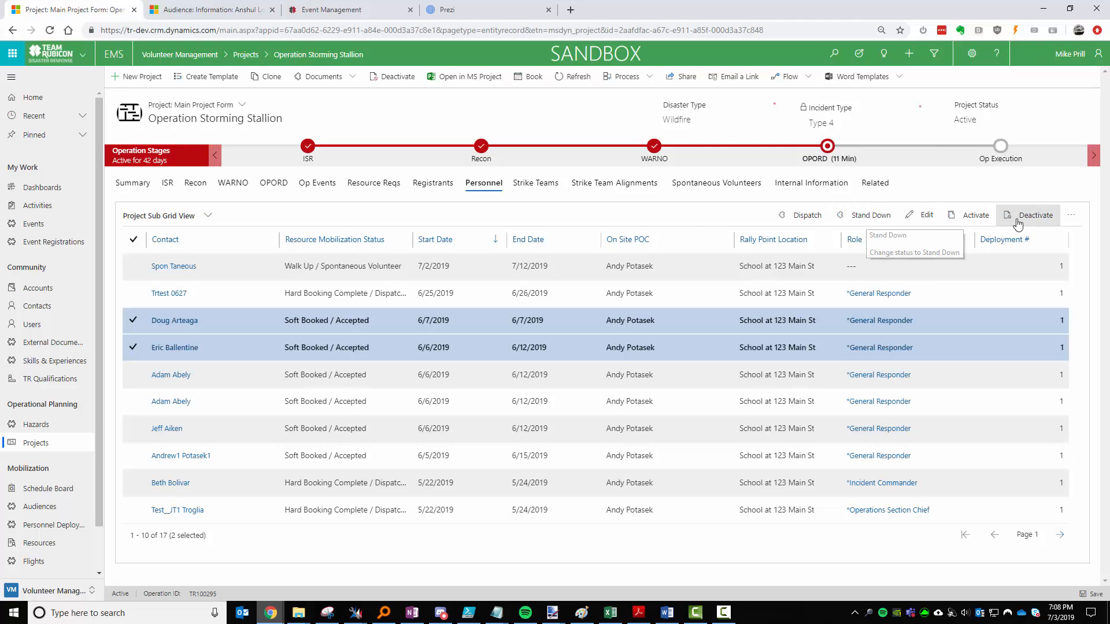
{"action": "left_click", "coordinate": [443, 184]}
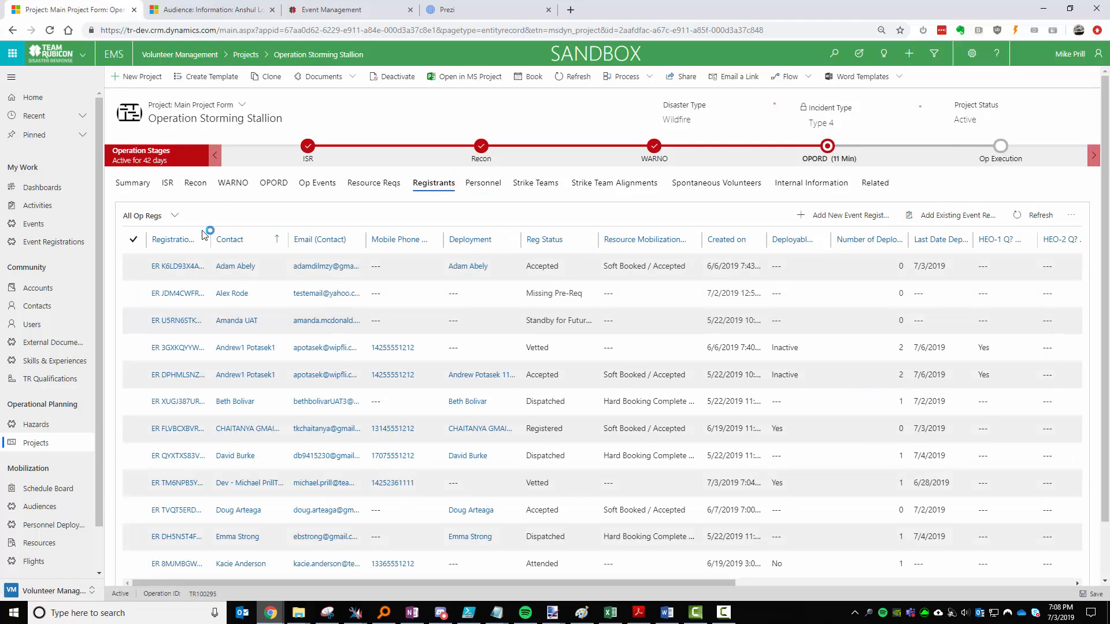
Show registrants missing prerequisites and select both of them.
{"action": "left_click", "coordinate": [159, 217]}
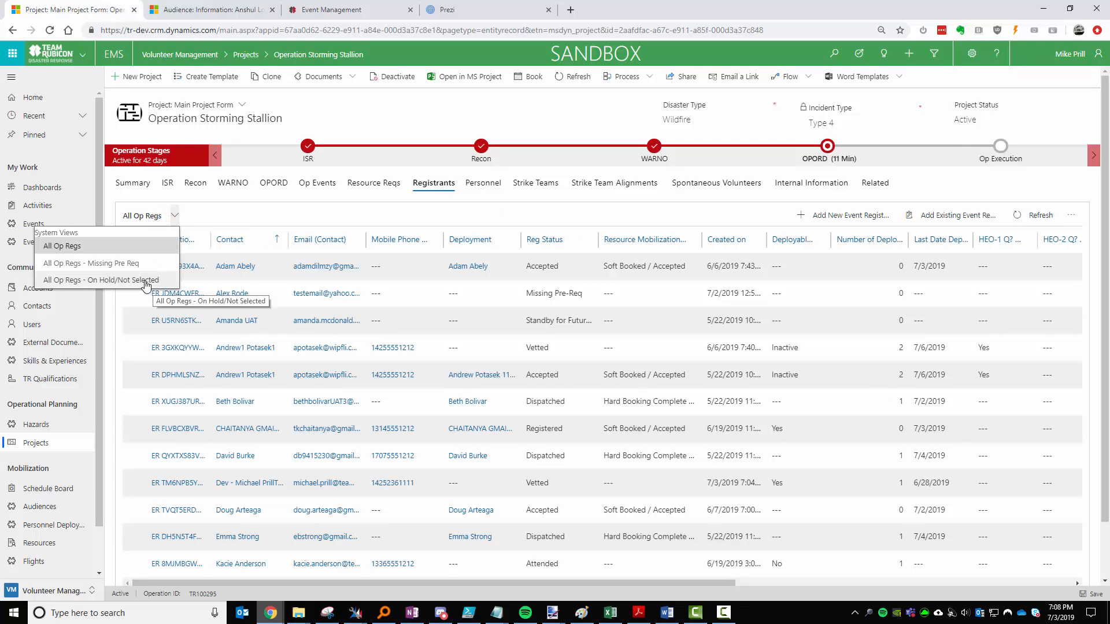
{"action": "left_click", "coordinate": [133, 264]}
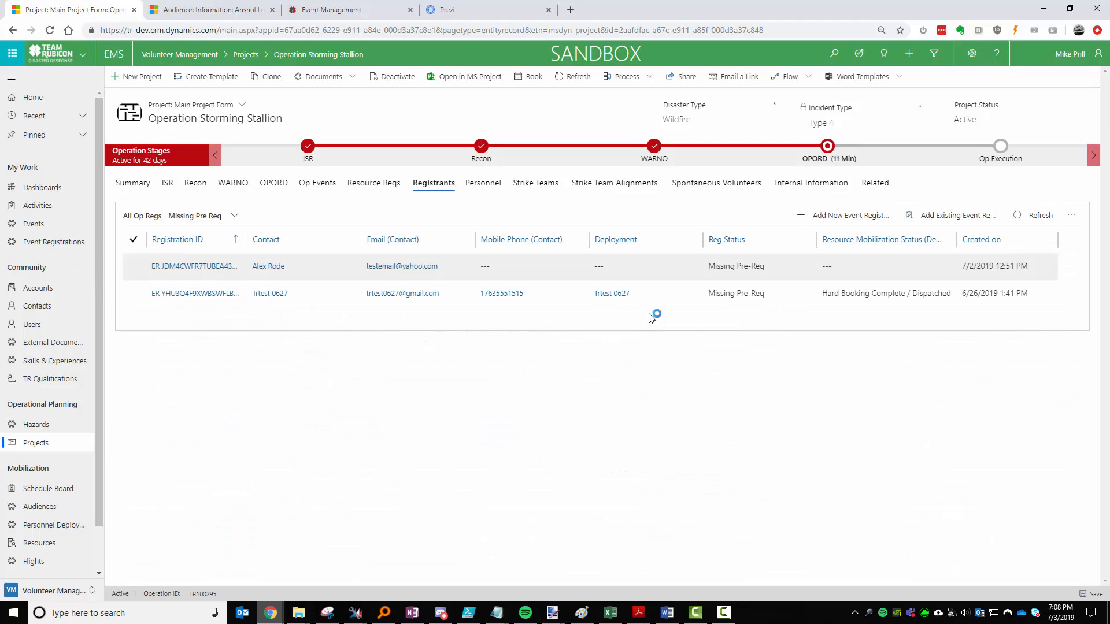
{"action": "left_click", "coordinate": [133, 239]}
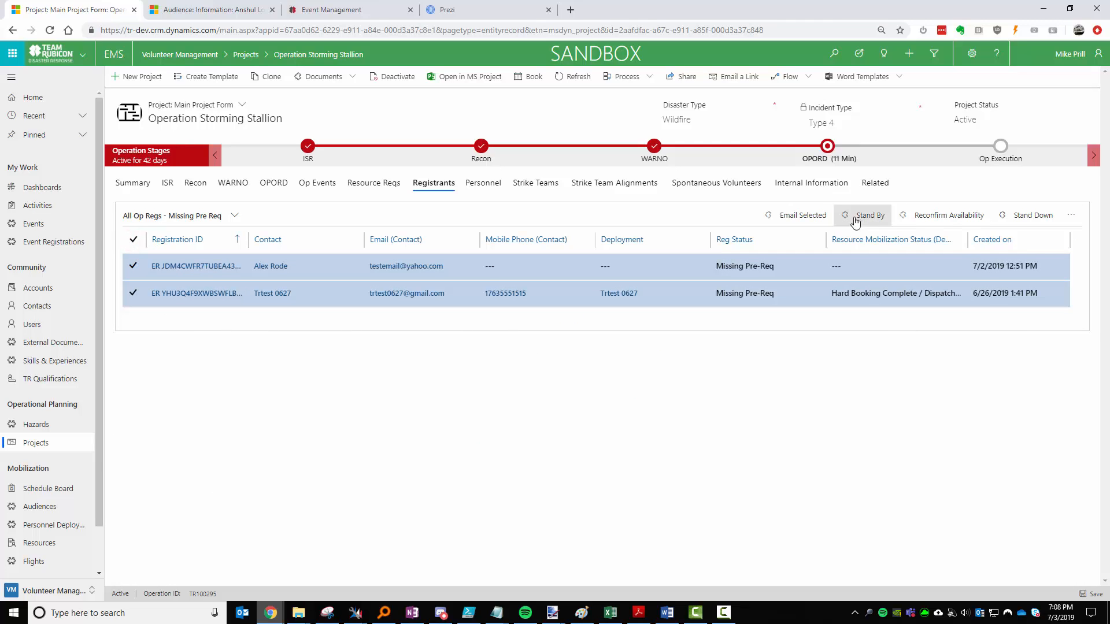
{"action": "left_click", "coordinate": [1033, 216]}
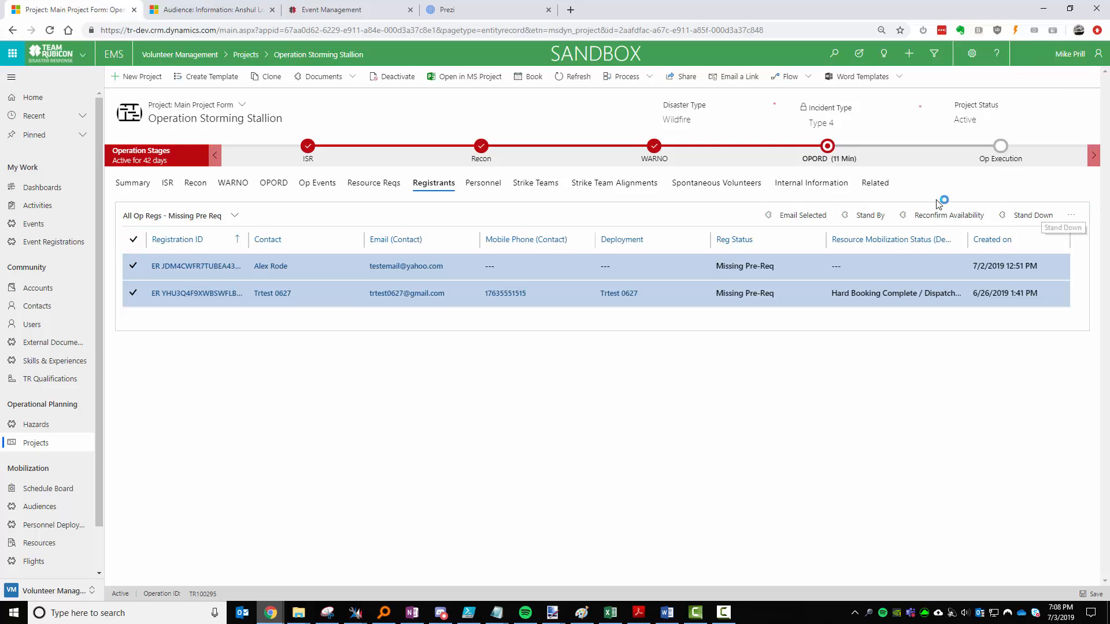
{"action": "left_click", "coordinate": [801, 213]}
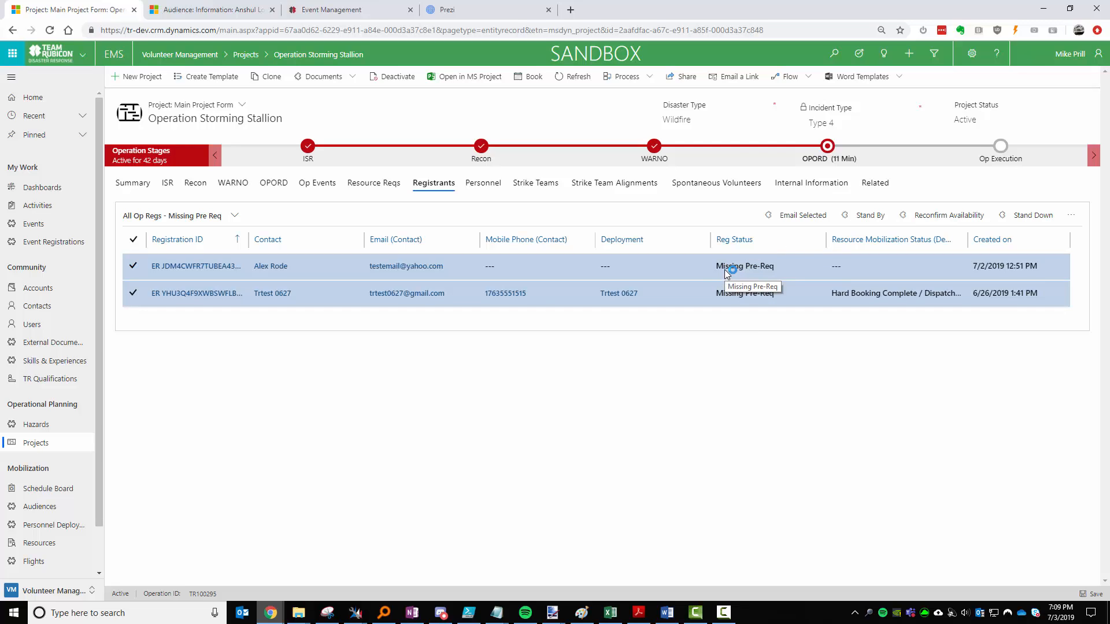
Check the On Hold/Not Selected view, switch to All Op Regs, then open Personnel.
{"action": "left_click", "coordinate": [195, 215]}
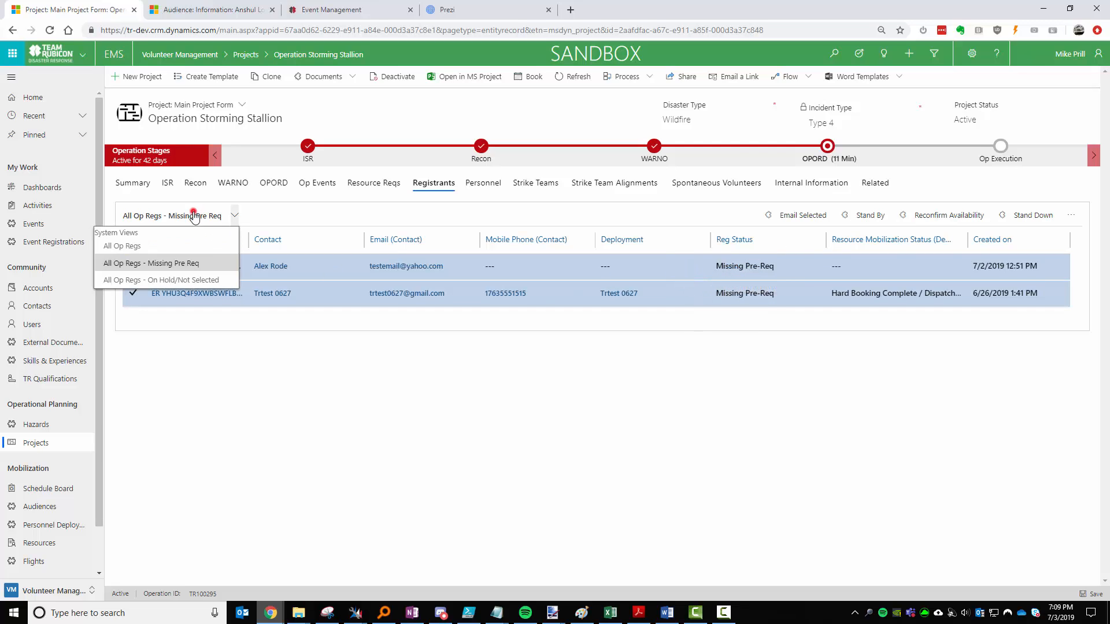
{"action": "left_click", "coordinate": [169, 280]}
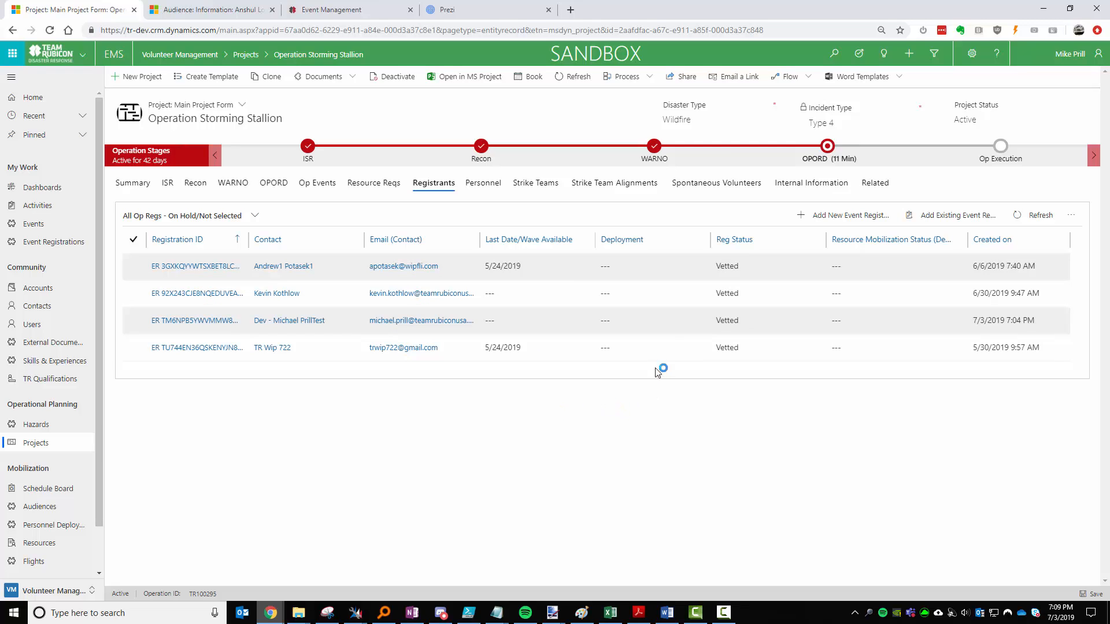
{"action": "left_click", "coordinate": [222, 217]}
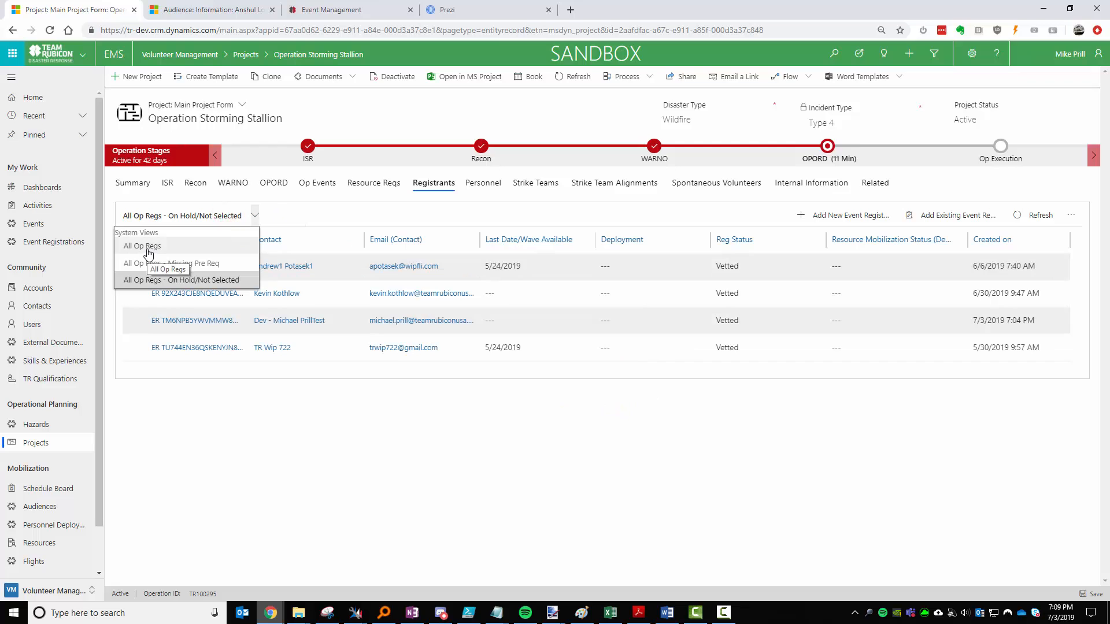
{"action": "left_click", "coordinate": [149, 248]}
{"action": "left_click", "coordinate": [484, 182]}
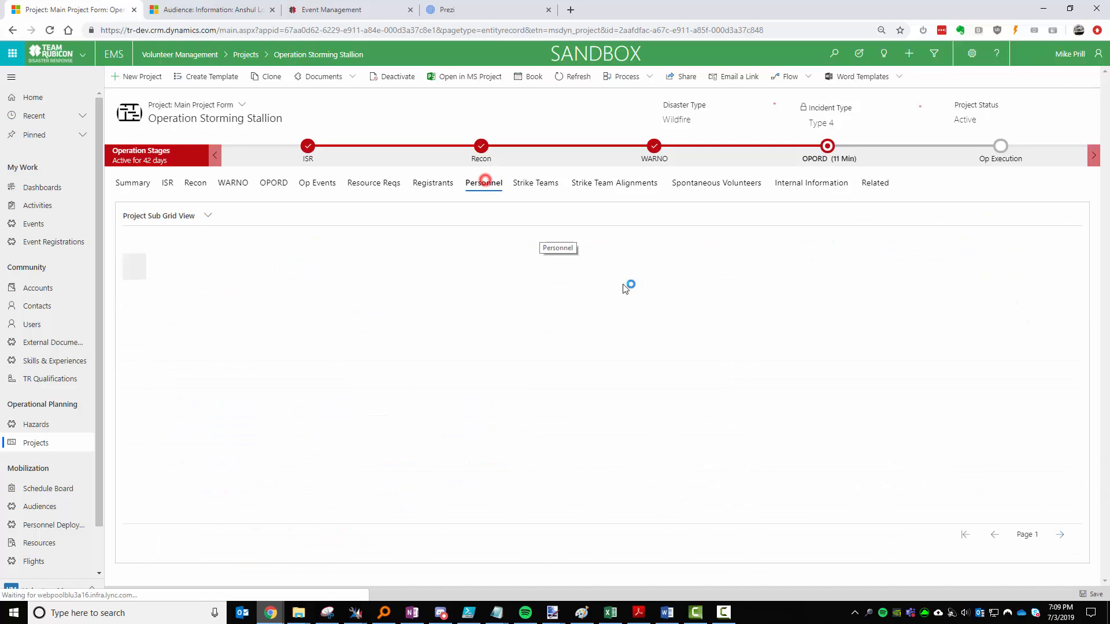
Select the 6/7/2019 personnel booking, then bring up the 11 Woolsey Fire Recovery strike teams.
{"action": "left_click", "coordinate": [206, 217]}
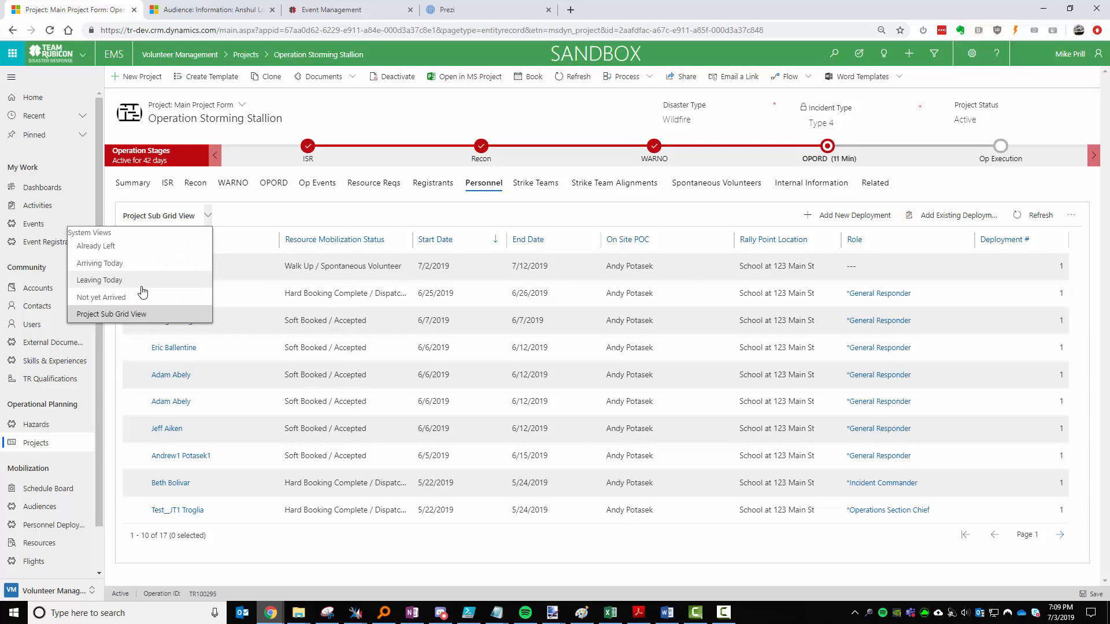
{"action": "left_click", "coordinate": [343, 226]}
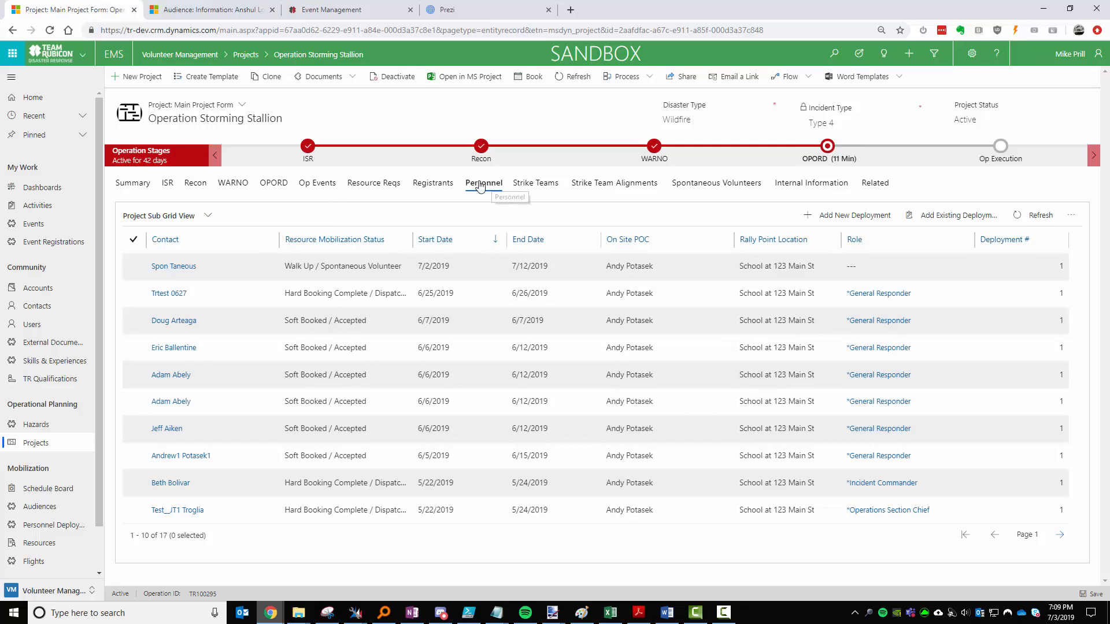
{"action": "left_click", "coordinate": [138, 321]}
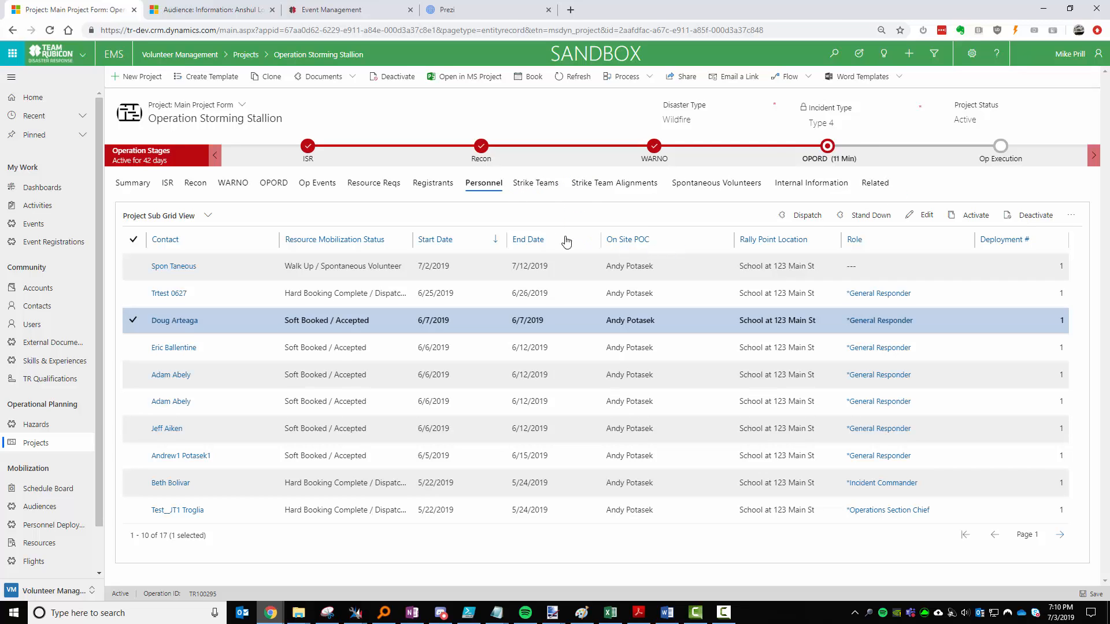
{"action": "left_click", "coordinate": [527, 184]}
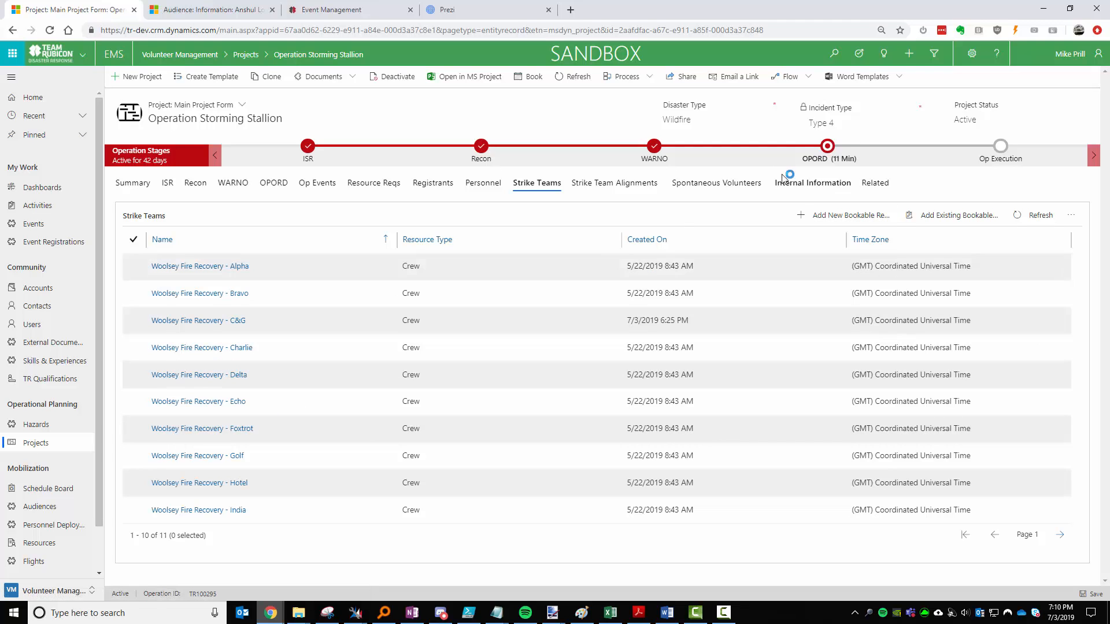
Show the Strike Team Alignments, with today's bookings on the Bravo, C&G and Golf teams.
{"action": "left_click", "coordinate": [616, 184]}
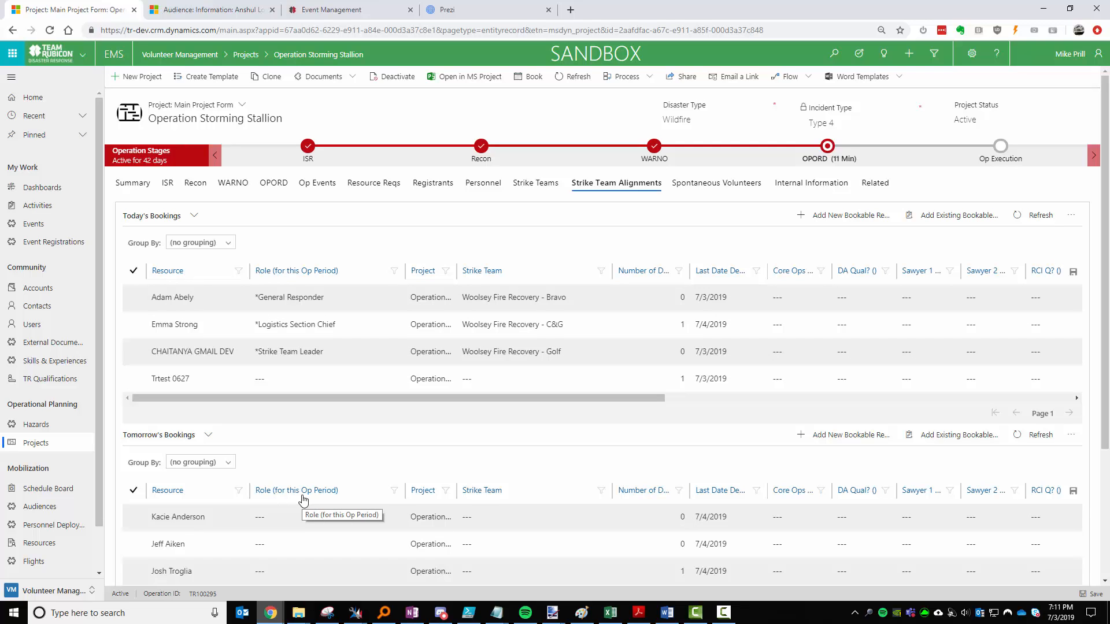
{"action": "left_click", "coordinate": [373, 10]}
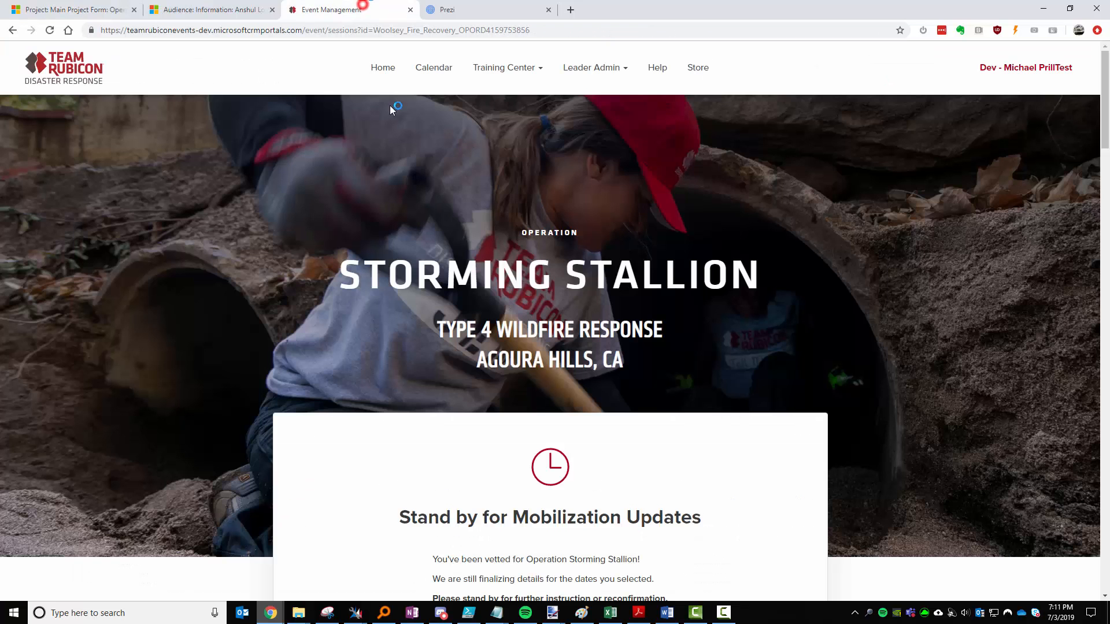
{"action": "scroll", "coordinate": [678, 362], "scroll_direction": "down", "scroll_amount": 5}
{"action": "scroll", "coordinate": [684, 297], "scroll_direction": "up", "scroll_amount": 3}
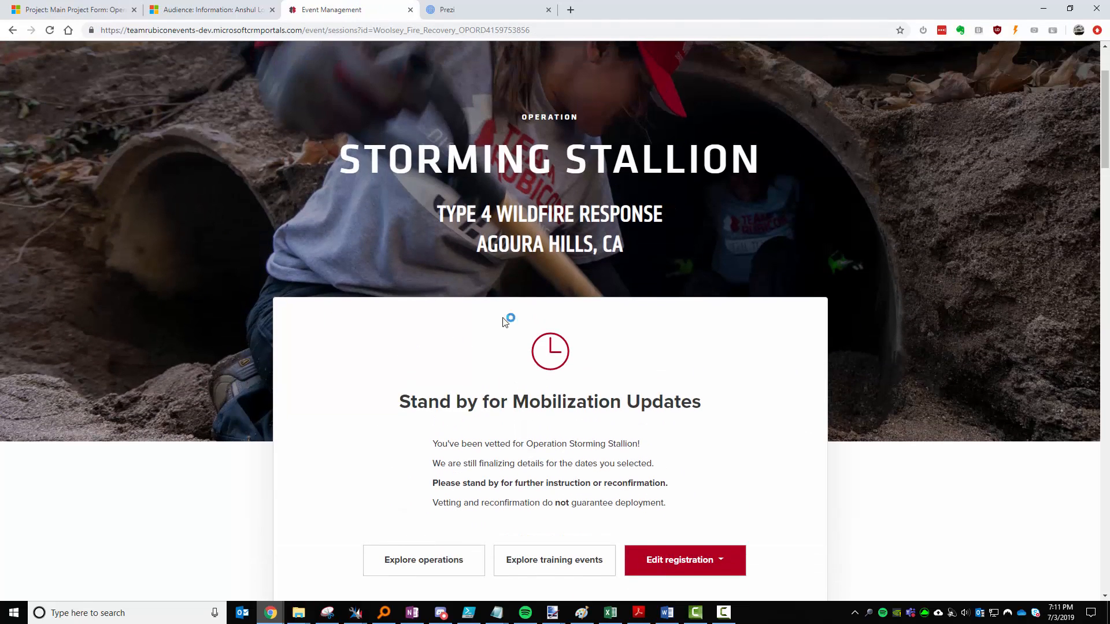
{"action": "left_click", "coordinate": [115, 9]}
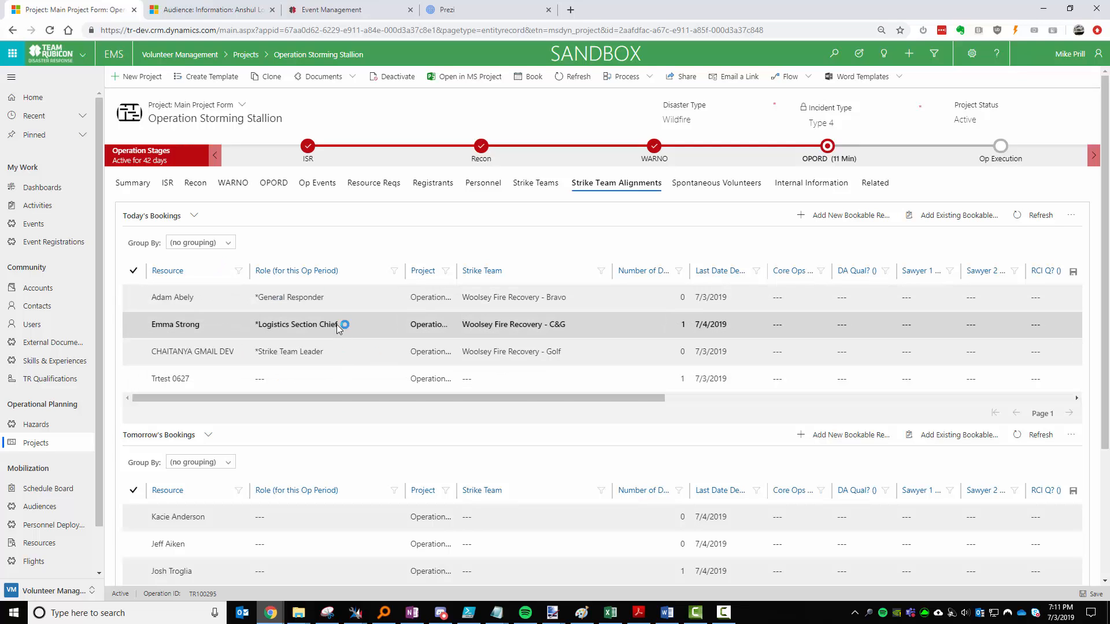
Assign today's unassigned booking to the Woolsey Fire Recovery - Foxtrot strike team.
{"action": "scroll", "coordinate": [441, 416], "scroll_direction": "down", "scroll_amount": 3}
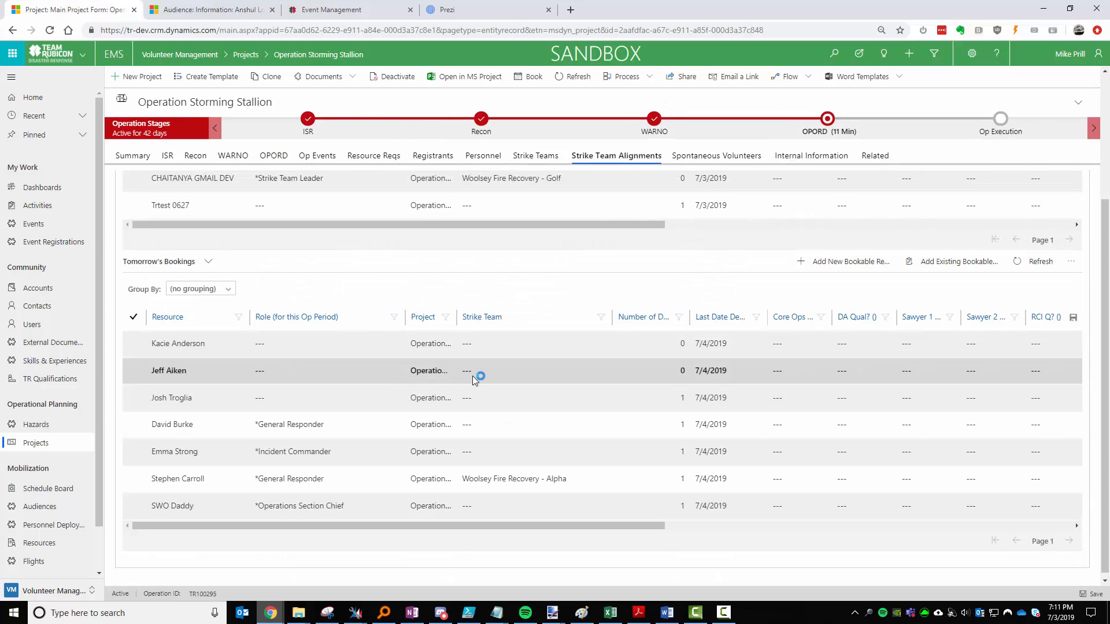
{"action": "scroll", "coordinate": [515, 380], "scroll_direction": "up", "scroll_amount": 2}
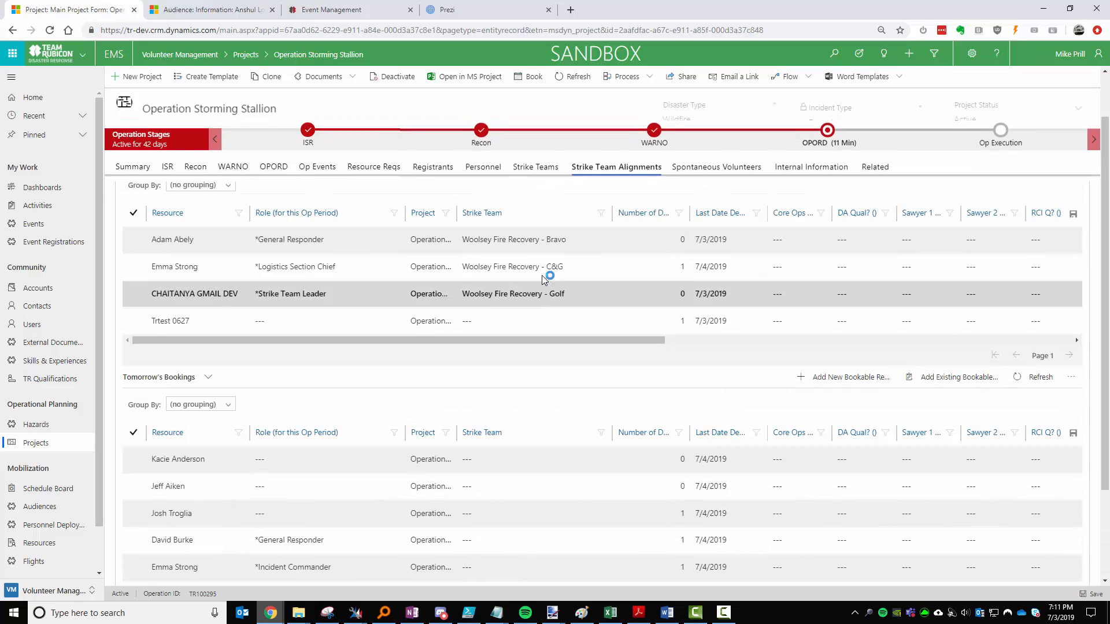
{"action": "left_click", "coordinate": [541, 330]}
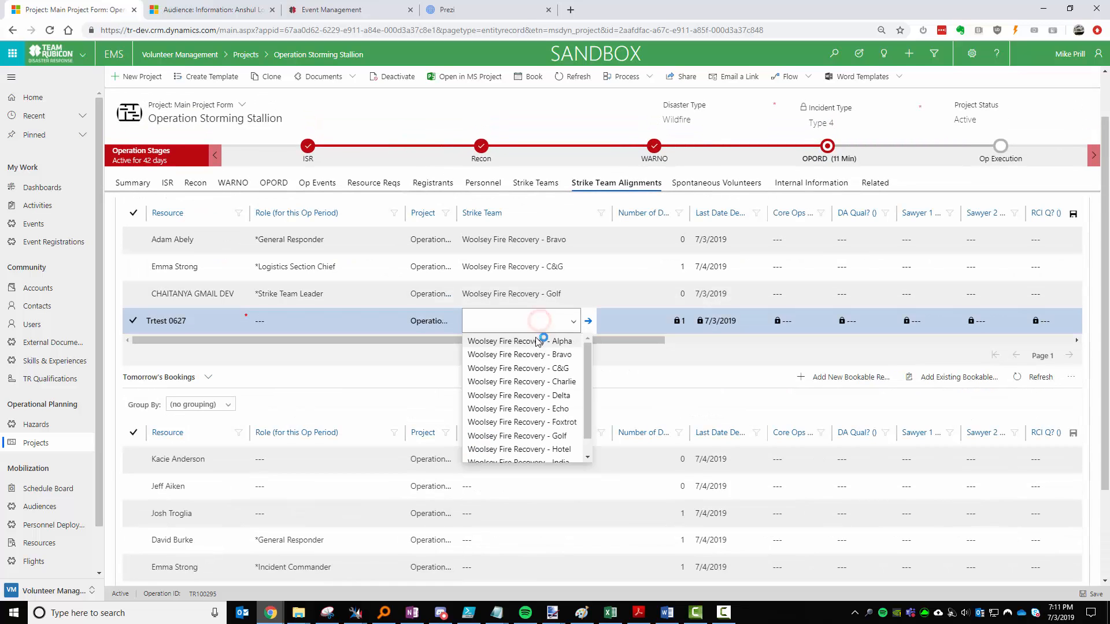
{"action": "left_click", "coordinate": [548, 427]}
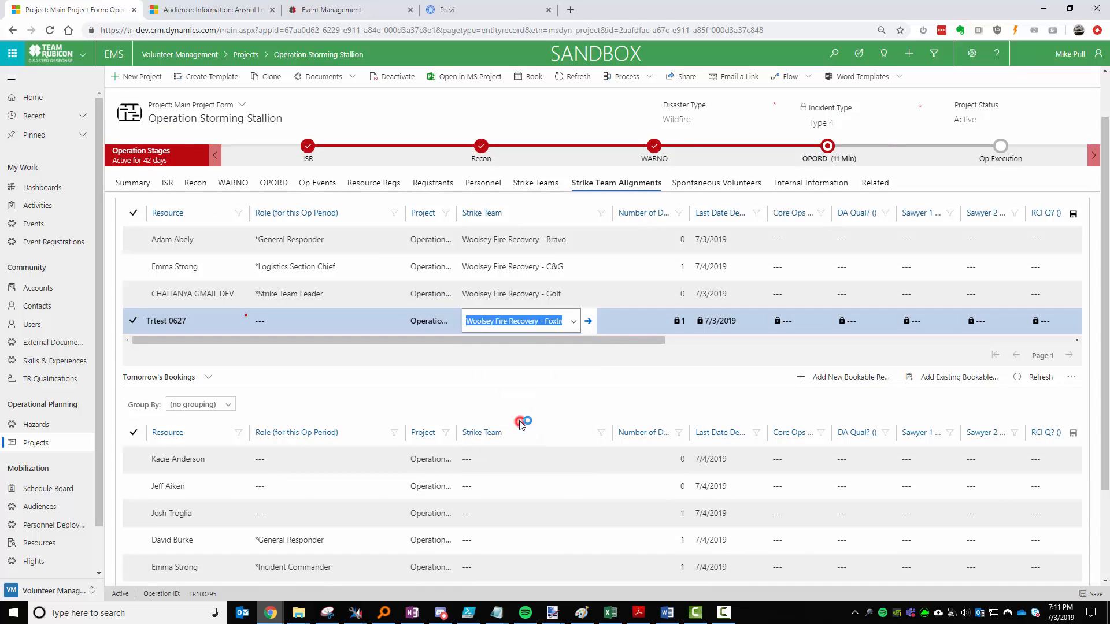
{"action": "left_click", "coordinate": [343, 326]}
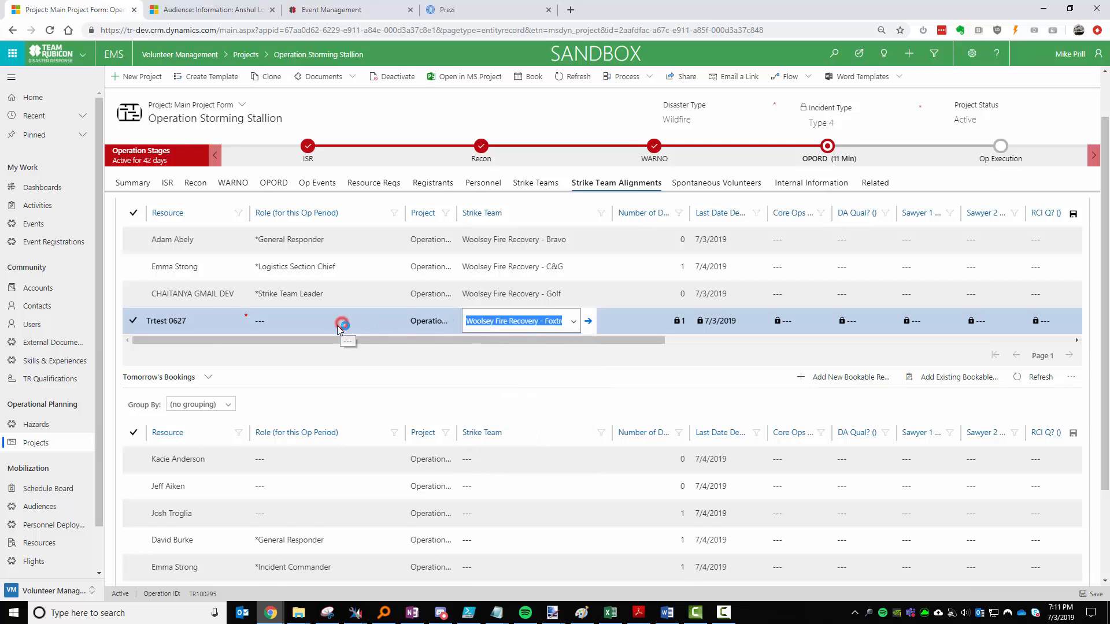
{"action": "left_click", "coordinate": [370, 327]}
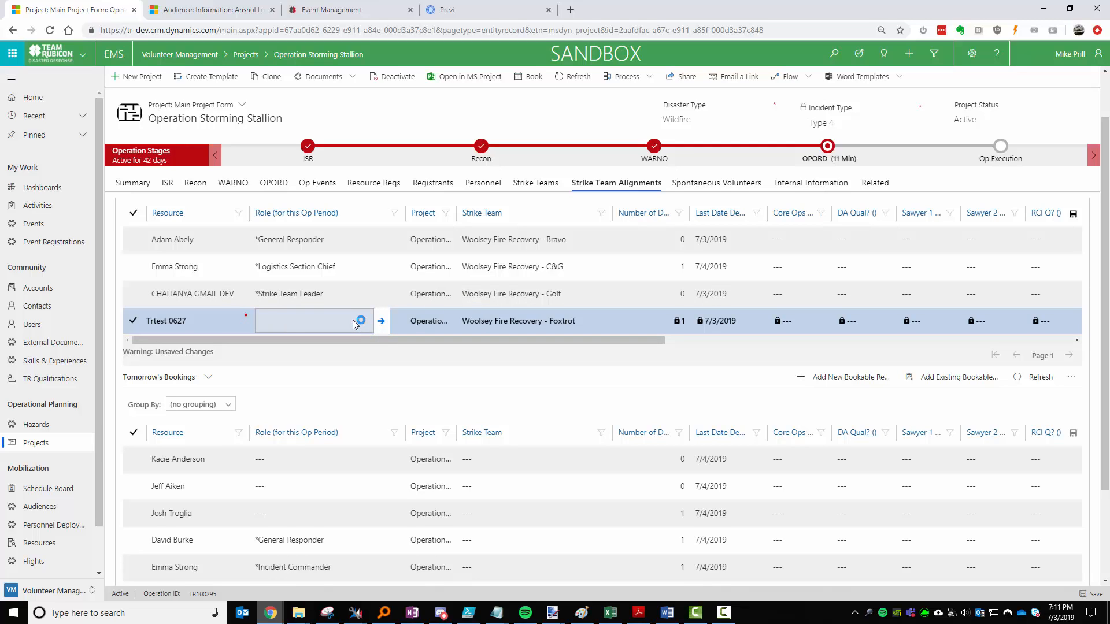
Put tomorrow's first booking on Woolsey Fire Recovery - Echo as General Responder, then refresh Tomorrow's Bookings.
{"action": "left_click", "coordinate": [540, 458]}
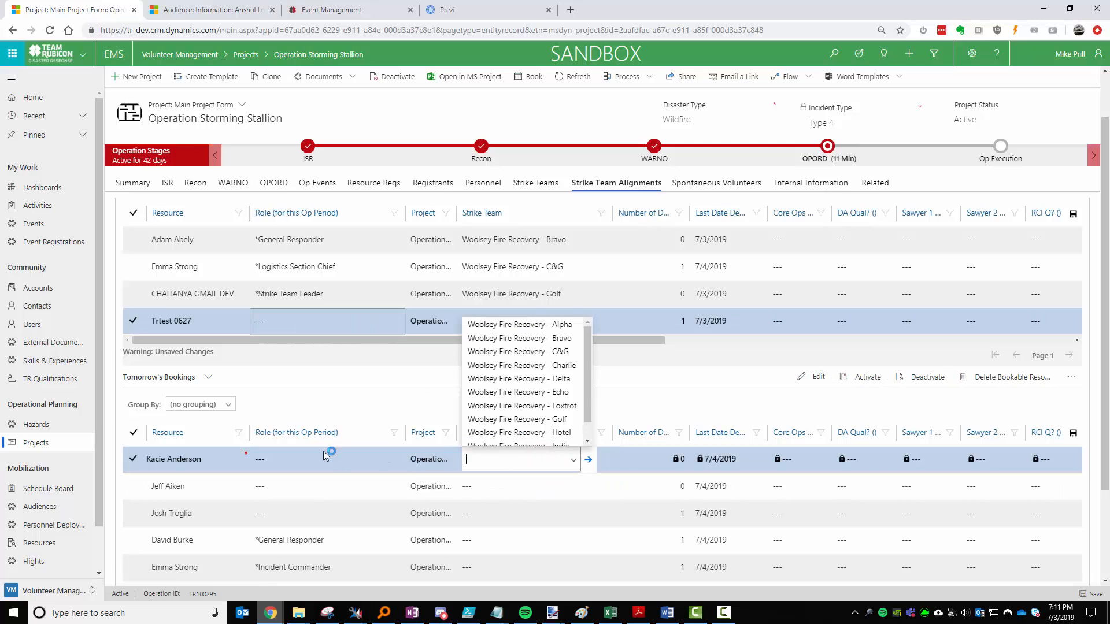
{"action": "left_click", "coordinate": [528, 393]}
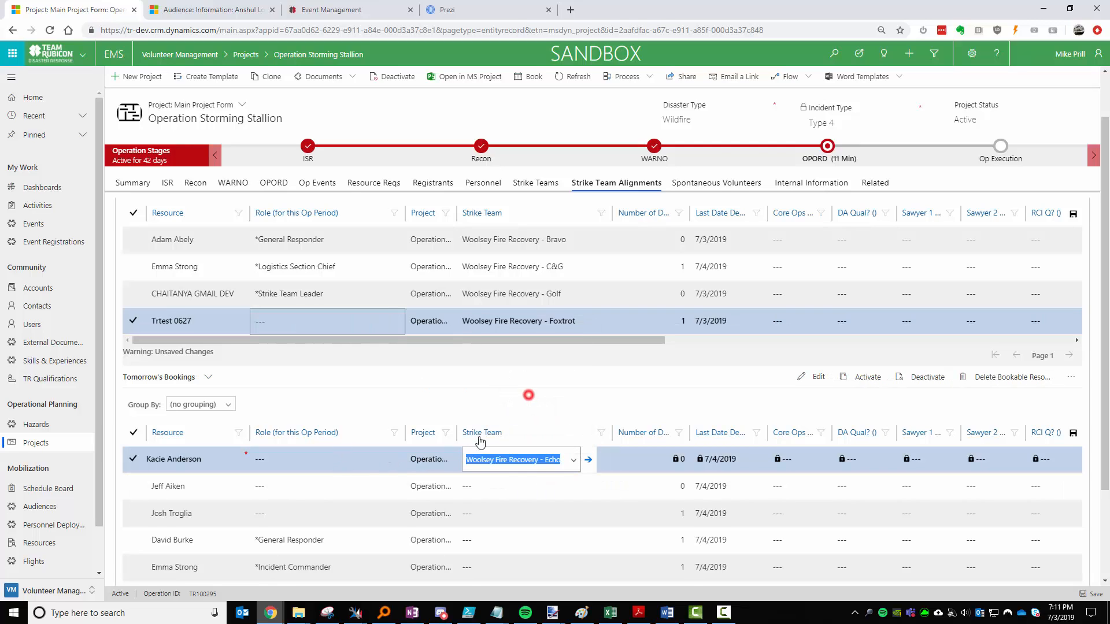
{"action": "left_click", "coordinate": [367, 459]}
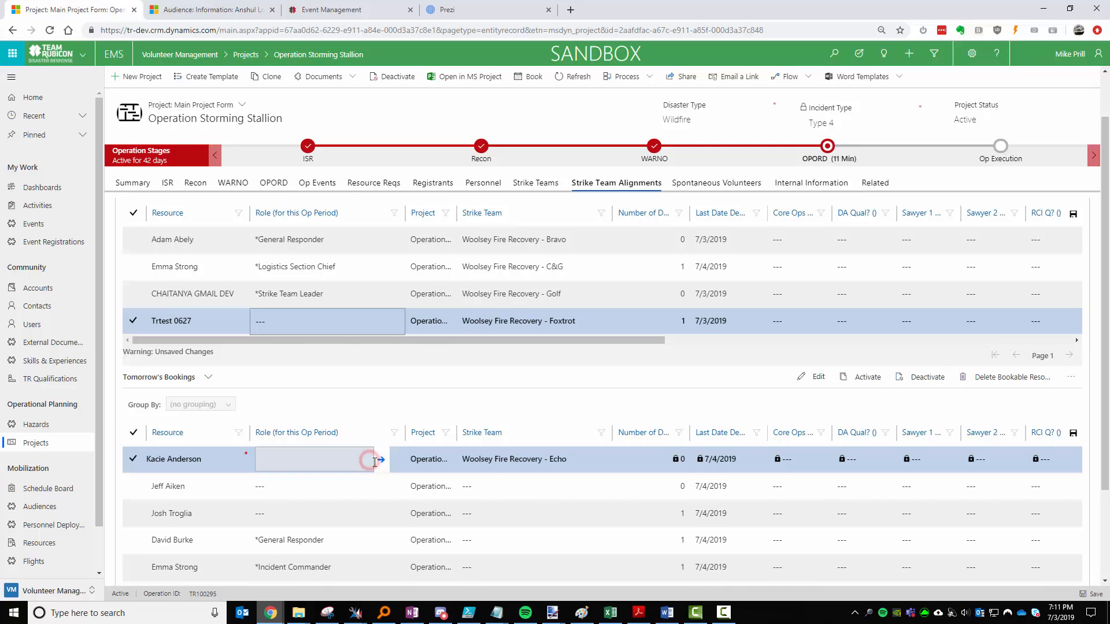
{"action": "left_click", "coordinate": [331, 463]}
{"action": "left_click", "coordinate": [366, 460]}
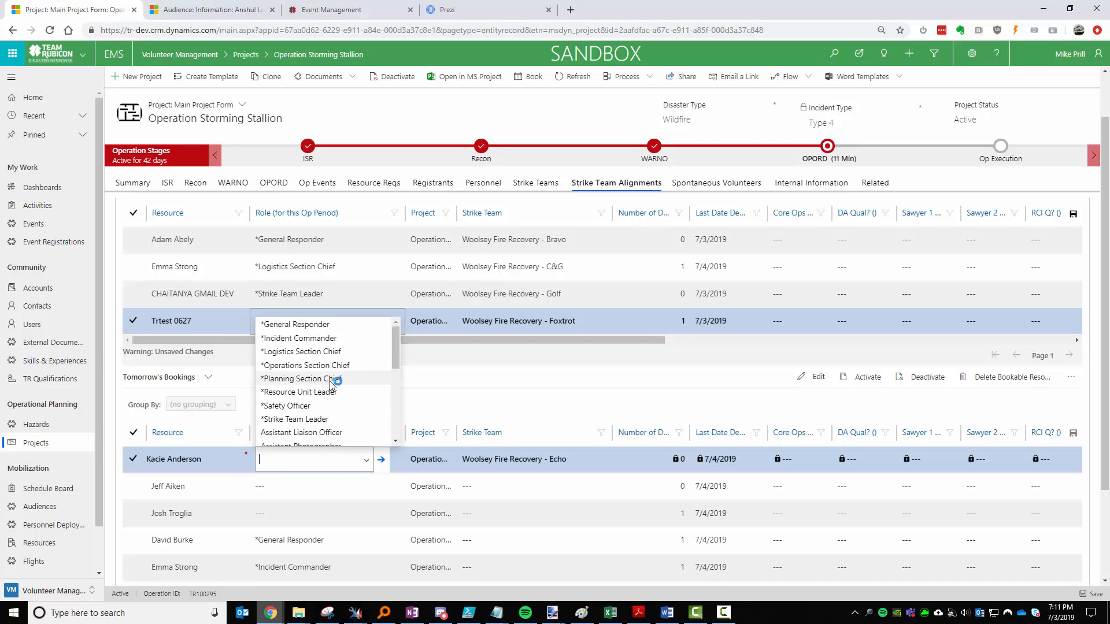
{"action": "scroll", "coordinate": [334, 386], "scroll_direction": "down", "scroll_amount": 3}
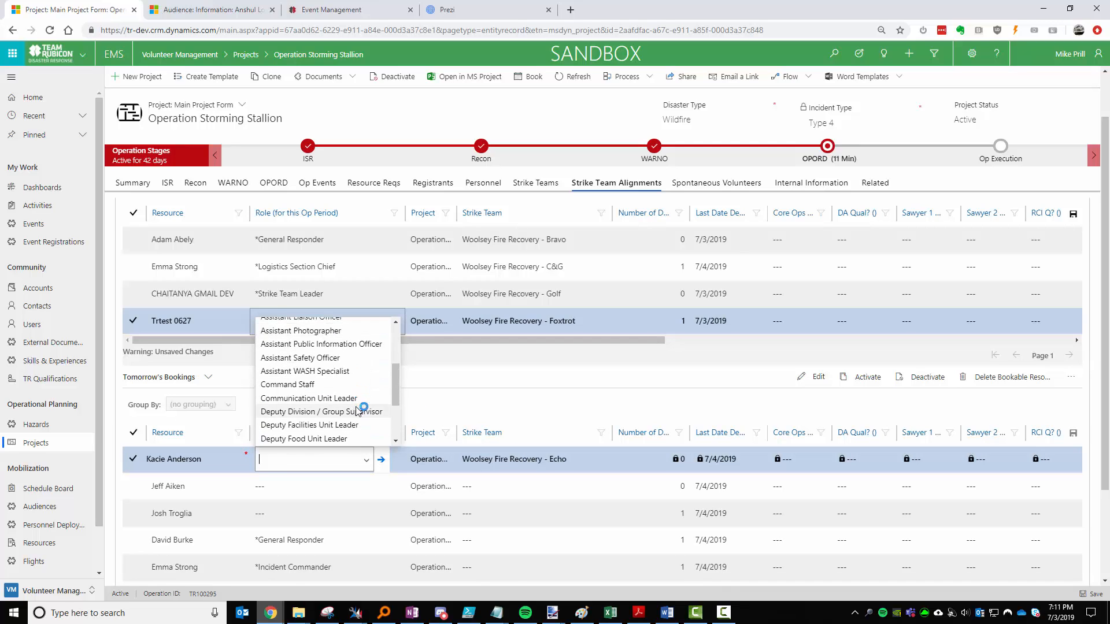
{"action": "scroll", "coordinate": [355, 391], "scroll_direction": "down", "scroll_amount": 2}
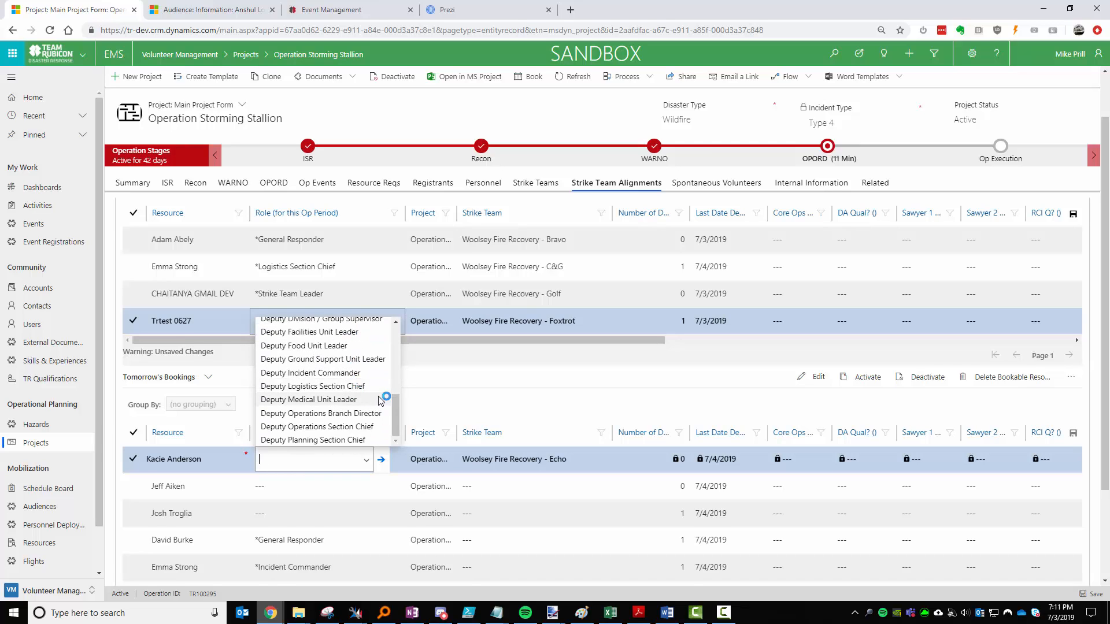
{"action": "scroll", "coordinate": [370, 390], "scroll_direction": "up", "scroll_amount": 5}
{"action": "left_click", "coordinate": [324, 325]}
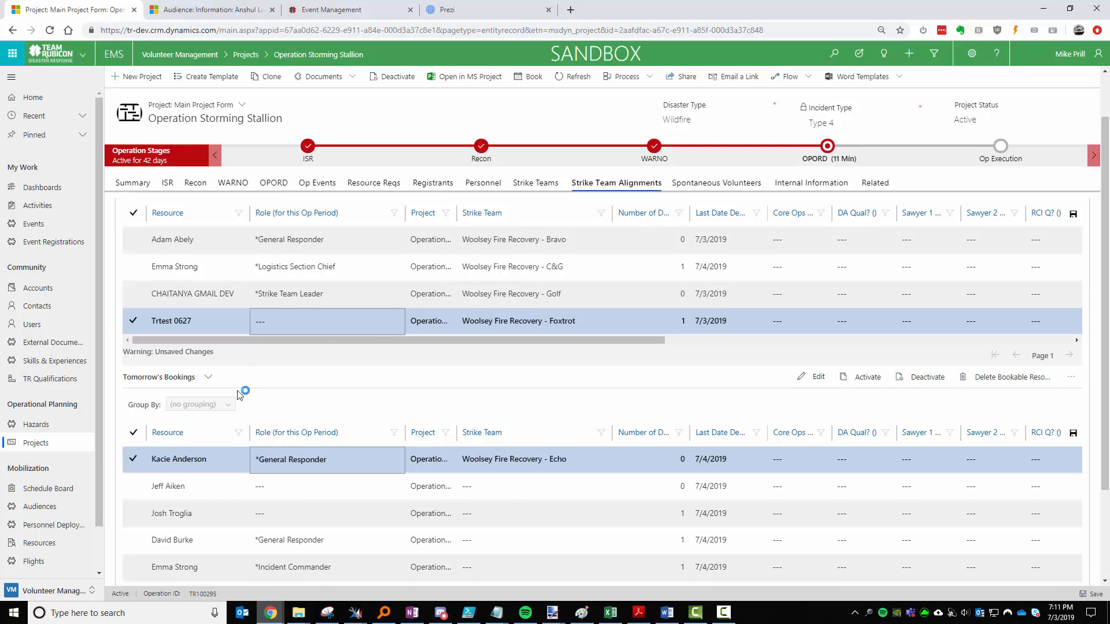
{"action": "left_click", "coordinate": [132, 462]}
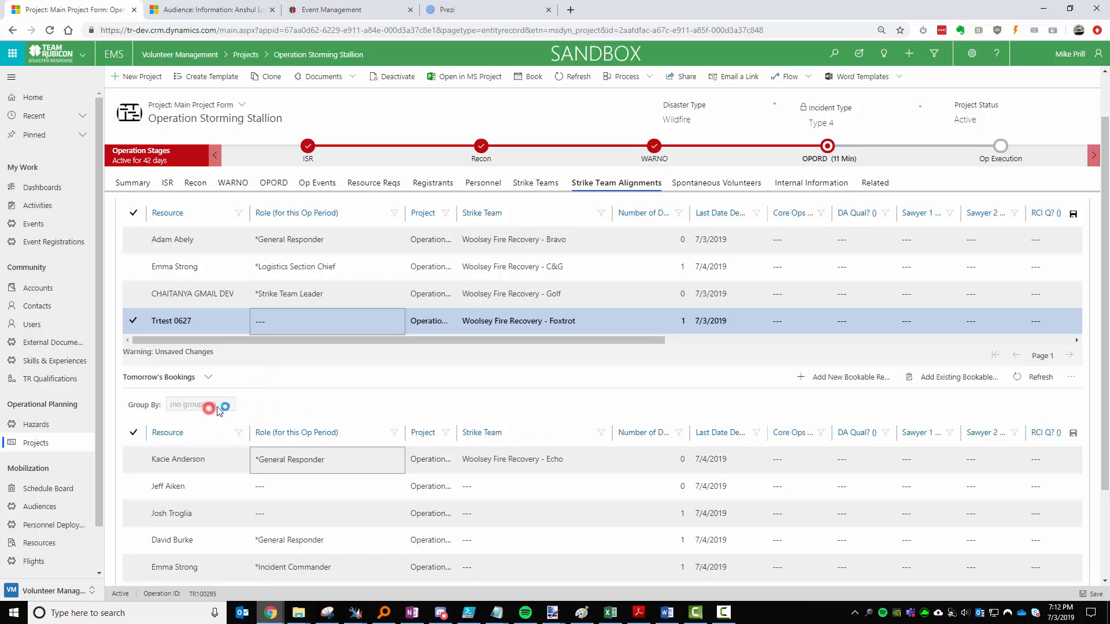
{"action": "left_click", "coordinate": [1035, 377]}
Group tomorrow's bookings by Strike Team, showing the unassigned, Alpha and Echo groups.
{"action": "left_click", "coordinate": [215, 404]}
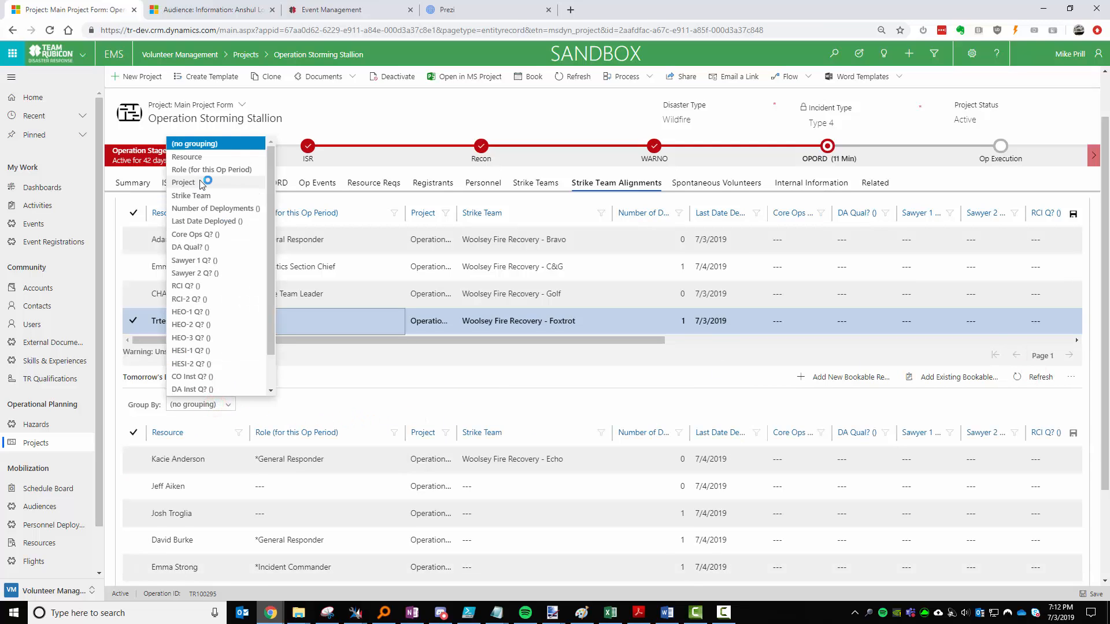
{"action": "left_click", "coordinate": [215, 197]}
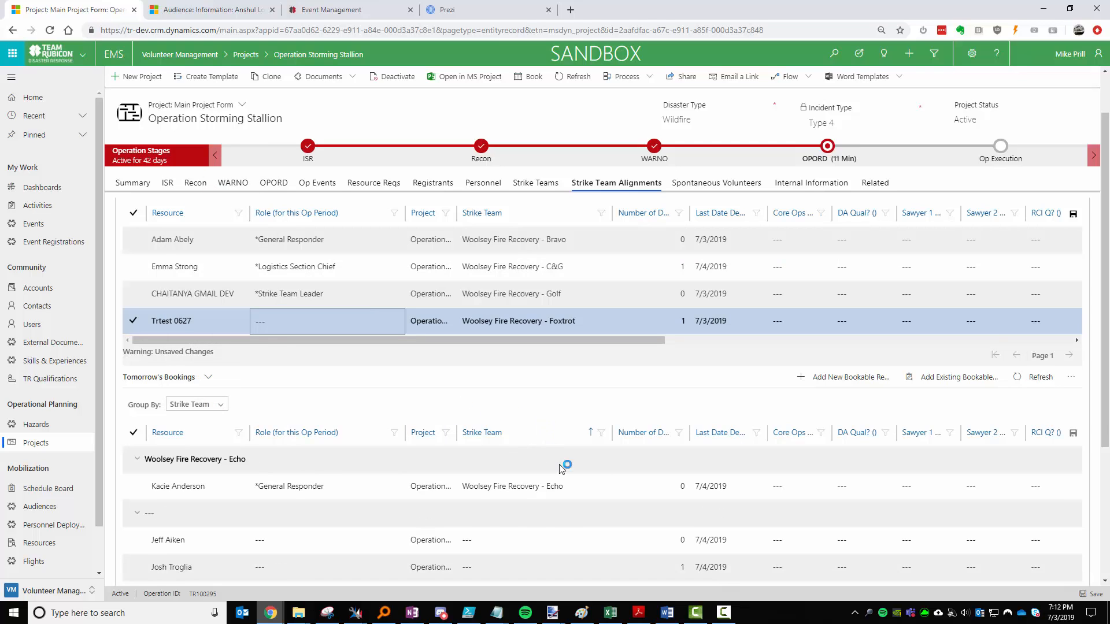
{"action": "scroll", "coordinate": [565, 466], "scroll_direction": "down", "scroll_amount": 3}
{"action": "scroll", "coordinate": [462, 405], "scroll_direction": "down", "scroll_amount": 1}
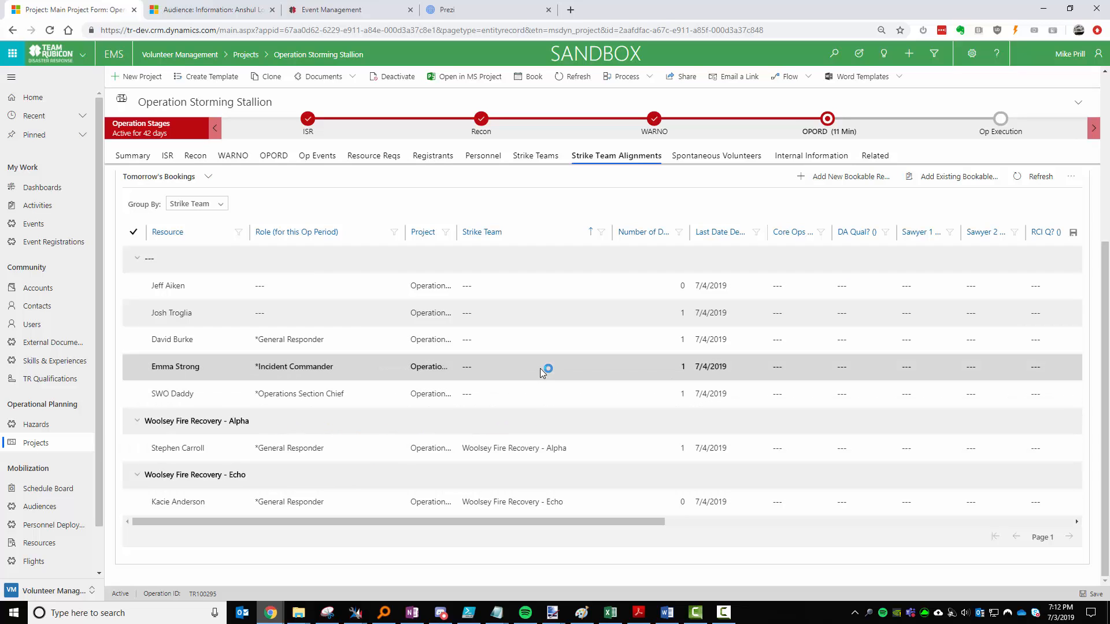
Assign a General Responder to Bravo, the Incident Commander to Alpha, and the Operations Section Chief to C&G.
{"action": "left_click", "coordinate": [518, 341]}
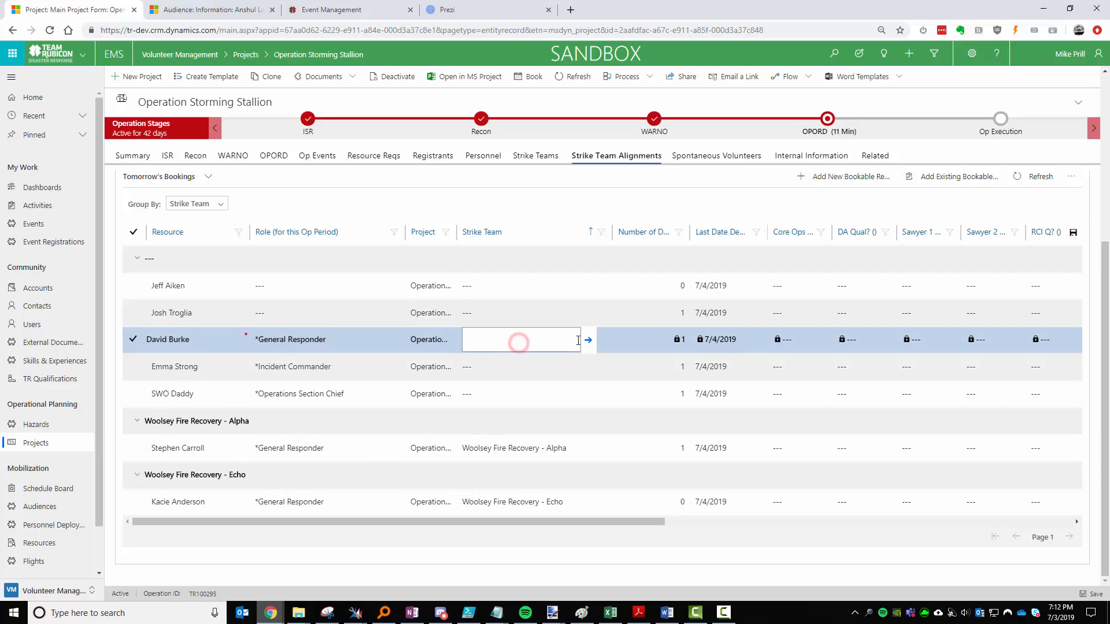
{"action": "left_click", "coordinate": [574, 341]}
{"action": "left_click", "coordinate": [565, 366]}
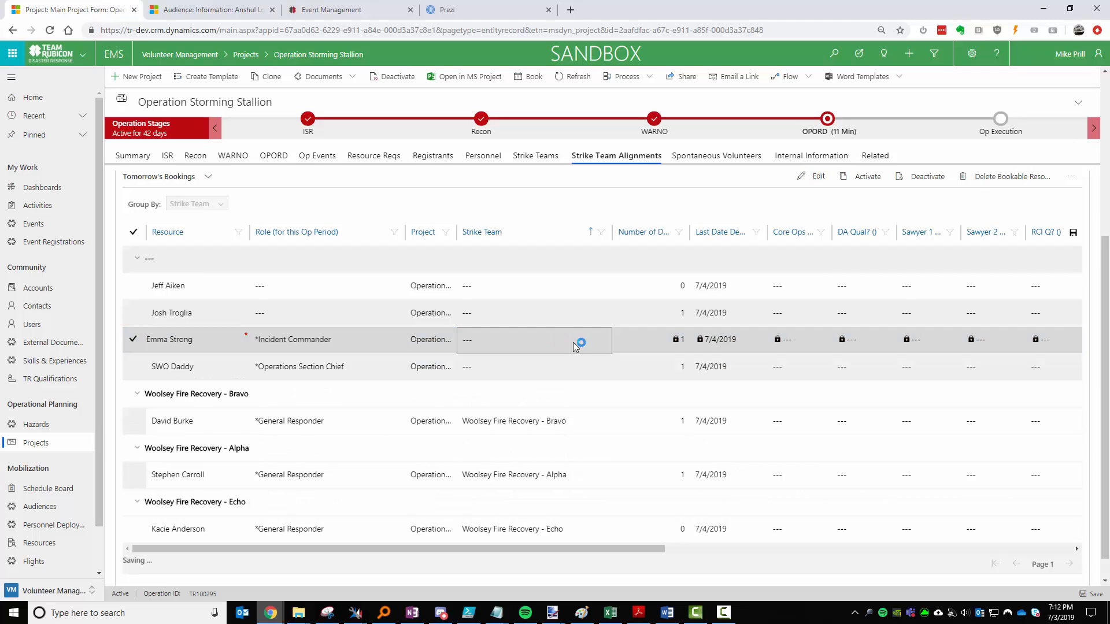
{"action": "left_click", "coordinate": [574, 341]}
{"action": "left_click", "coordinate": [573, 341]}
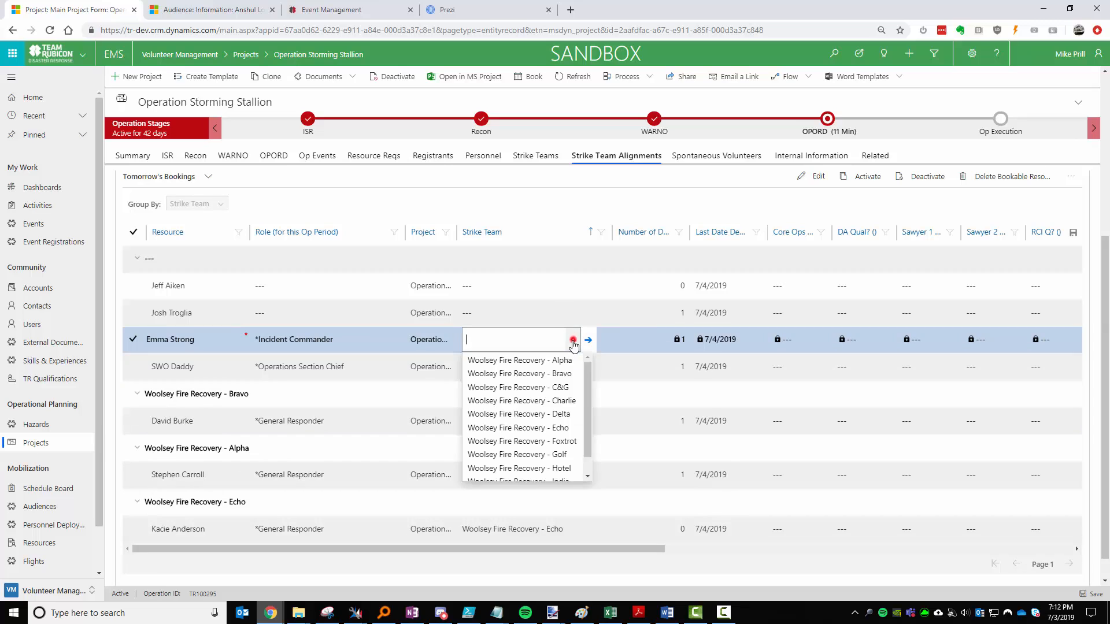
{"action": "left_click", "coordinate": [560, 363]}
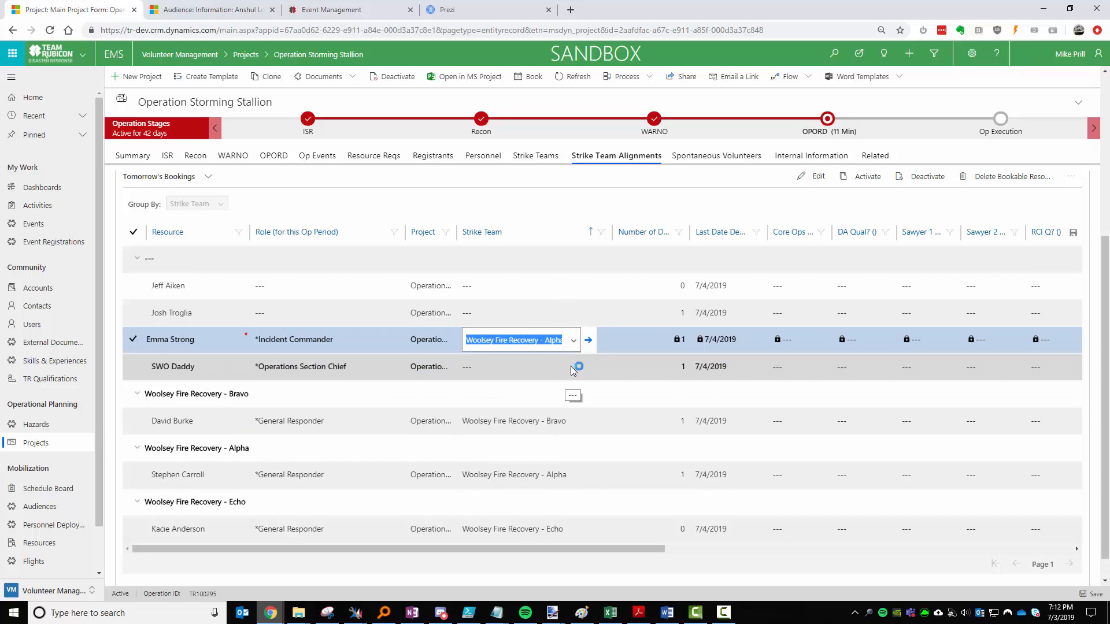
{"action": "left_click", "coordinate": [567, 369]}
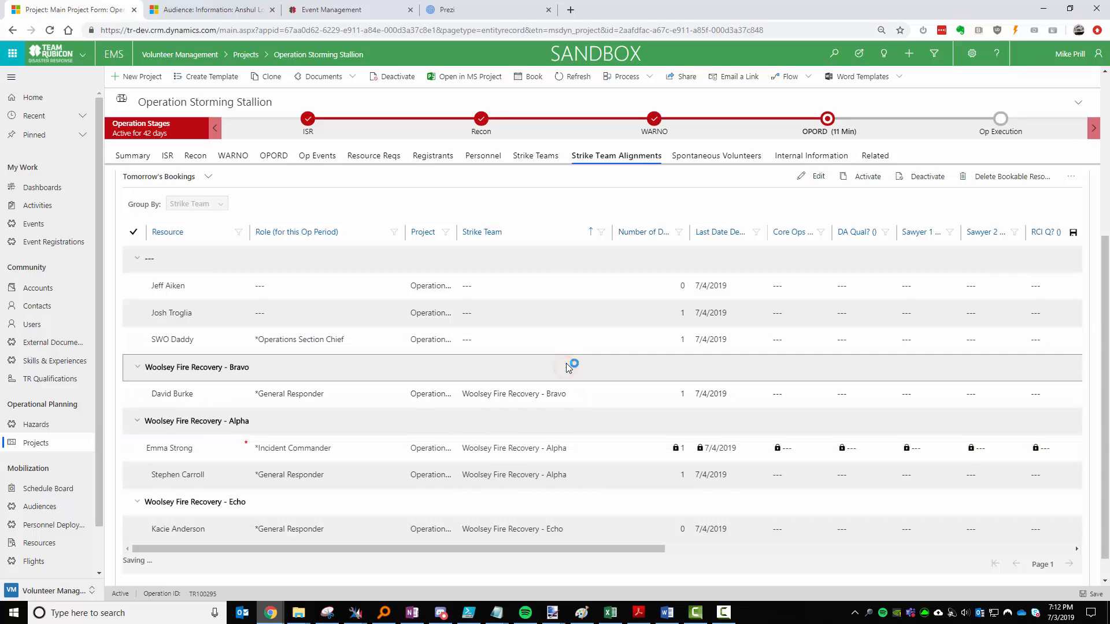
{"action": "left_click", "coordinate": [576, 344]}
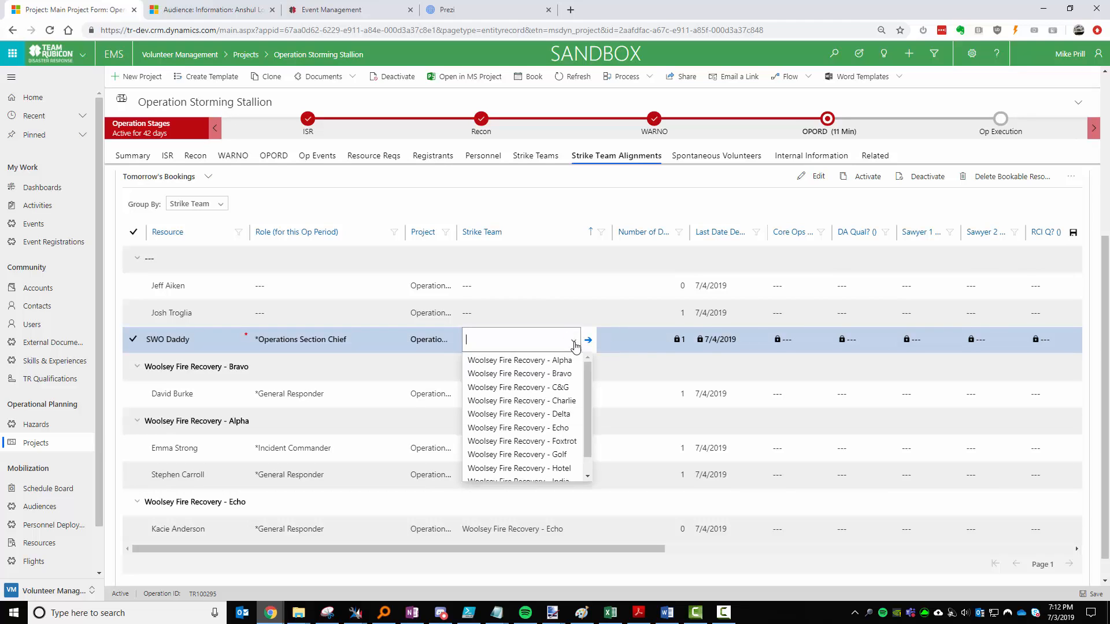
{"action": "left_click", "coordinate": [572, 372]}
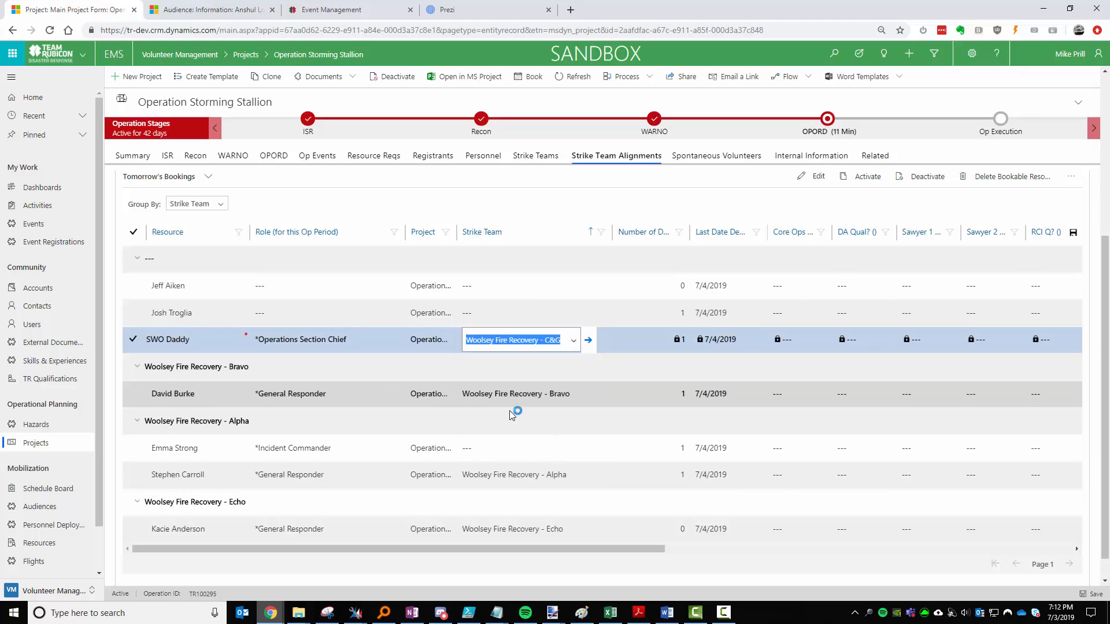
{"action": "left_click", "coordinate": [575, 395]}
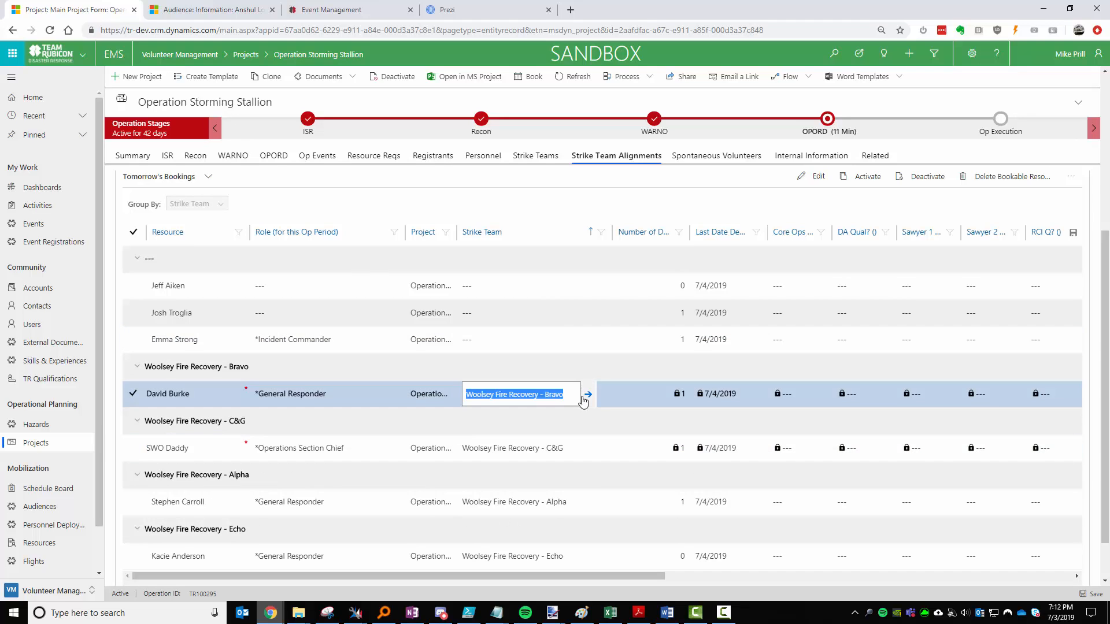
Move a General Responder from Bravo to C&G and assign two more bookings to Alpha.
{"action": "key", "text": "BackSpace"}
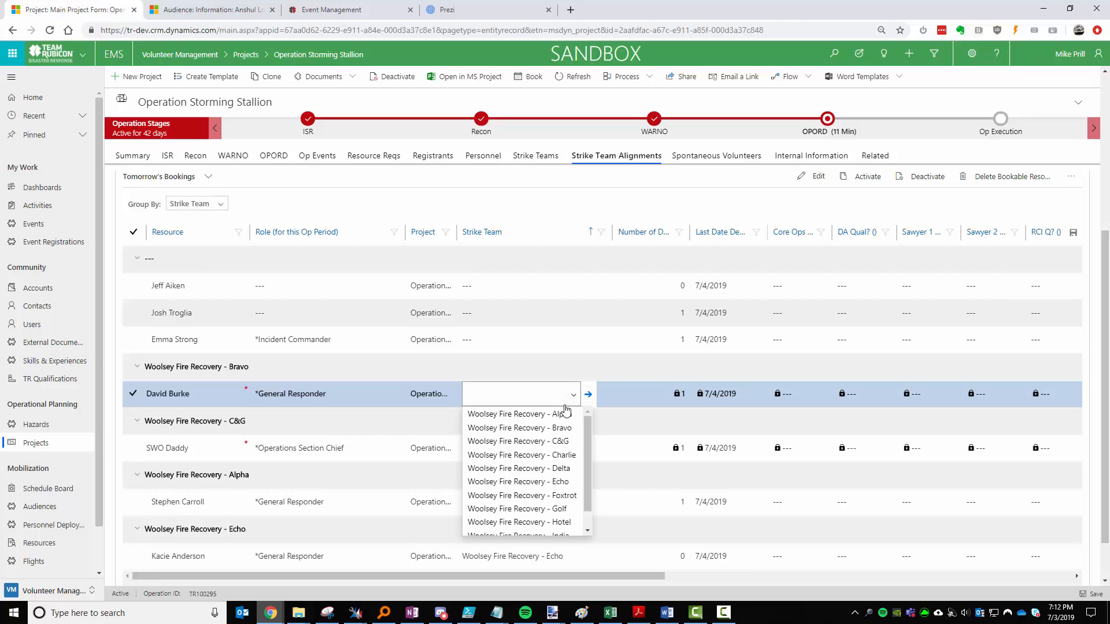
{"action": "left_click", "coordinate": [529, 441]}
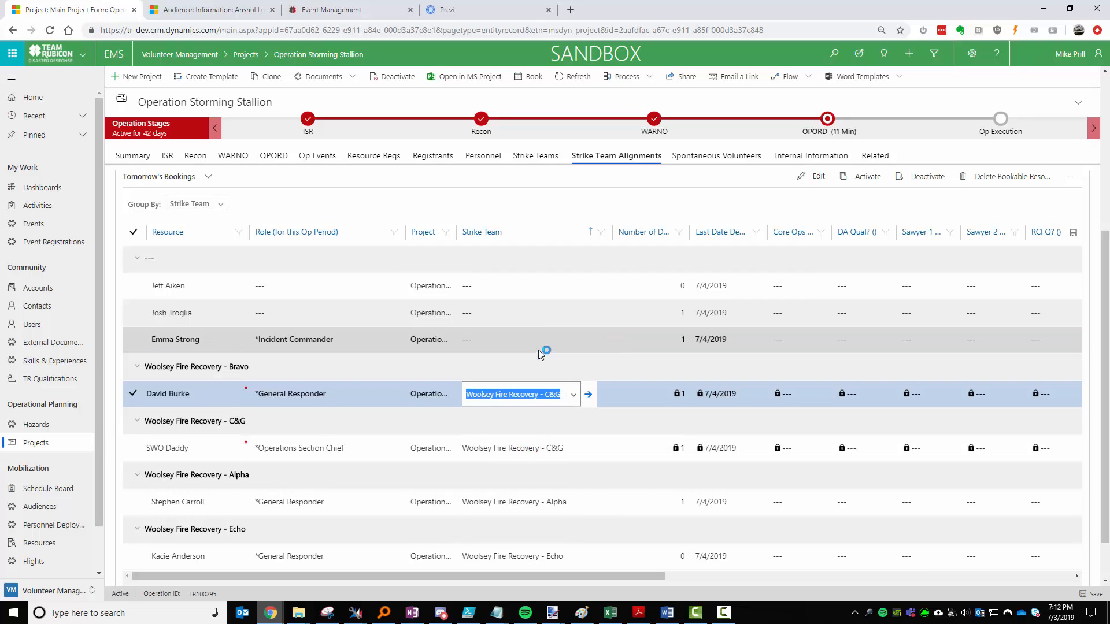
{"action": "left_click", "coordinate": [542, 317]}
{"action": "left_click", "coordinate": [573, 313]}
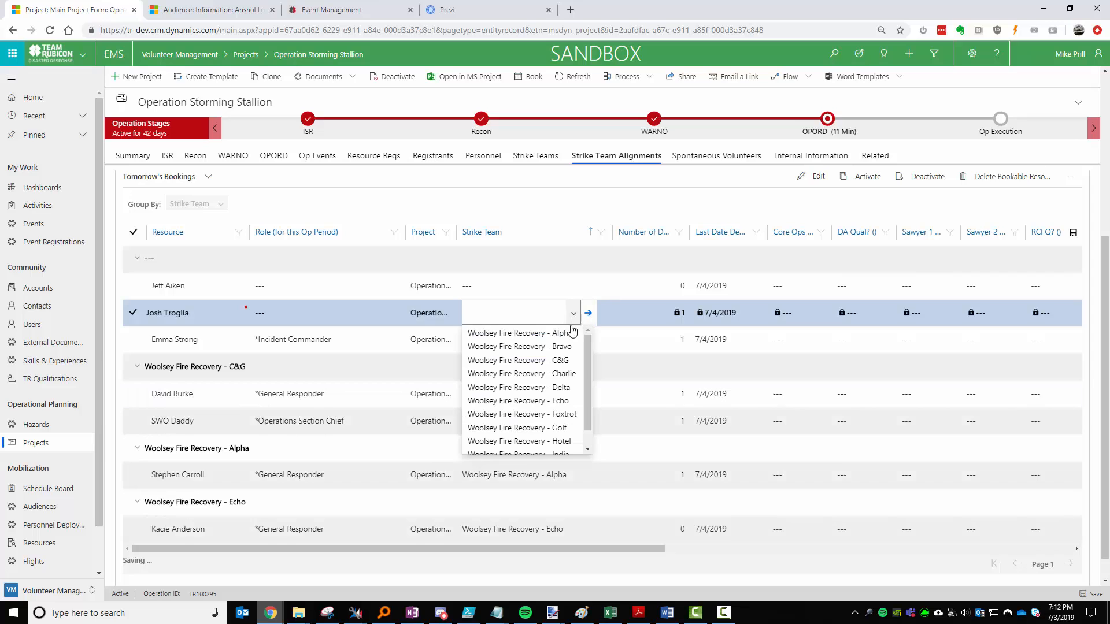
{"action": "left_click", "coordinate": [573, 333]}
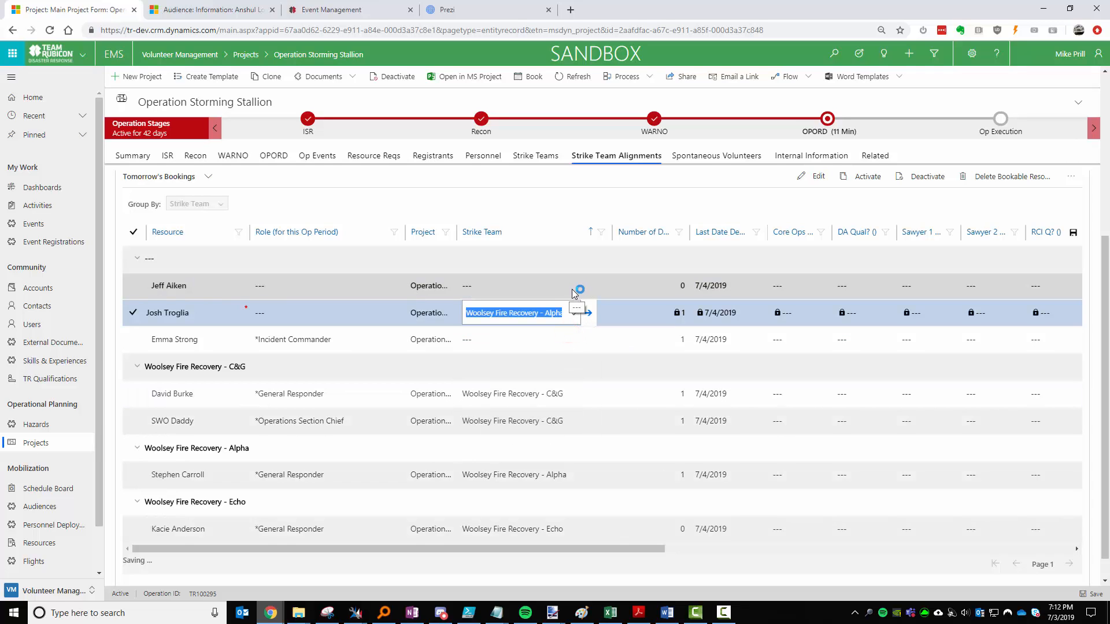
{"action": "left_click", "coordinate": [570, 292]}
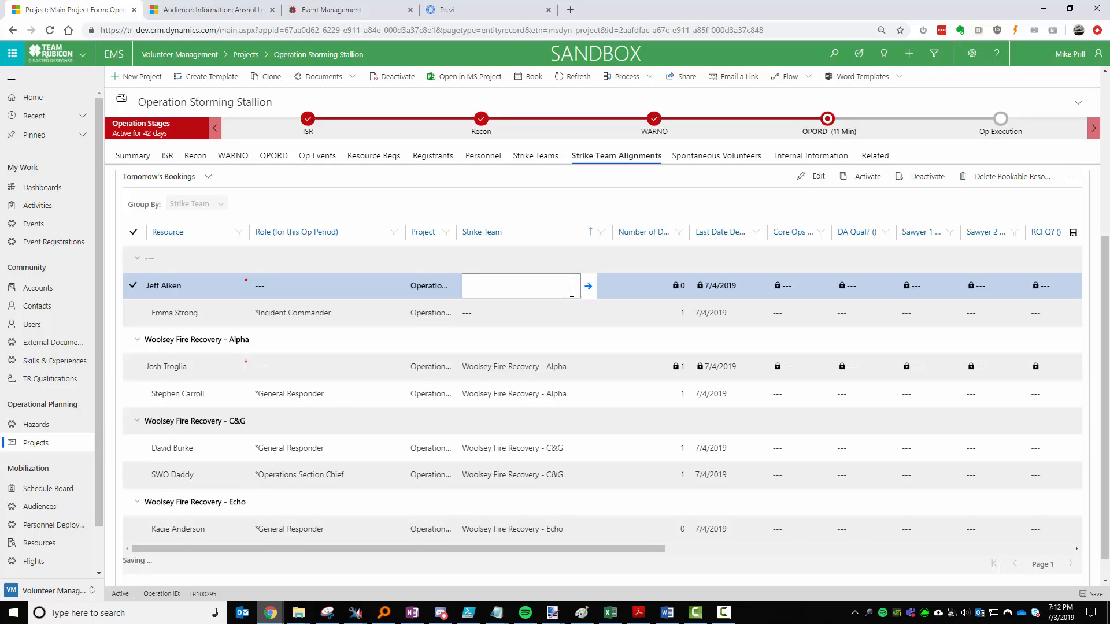
{"action": "left_click", "coordinate": [572, 286]}
{"action": "left_click", "coordinate": [554, 302]}
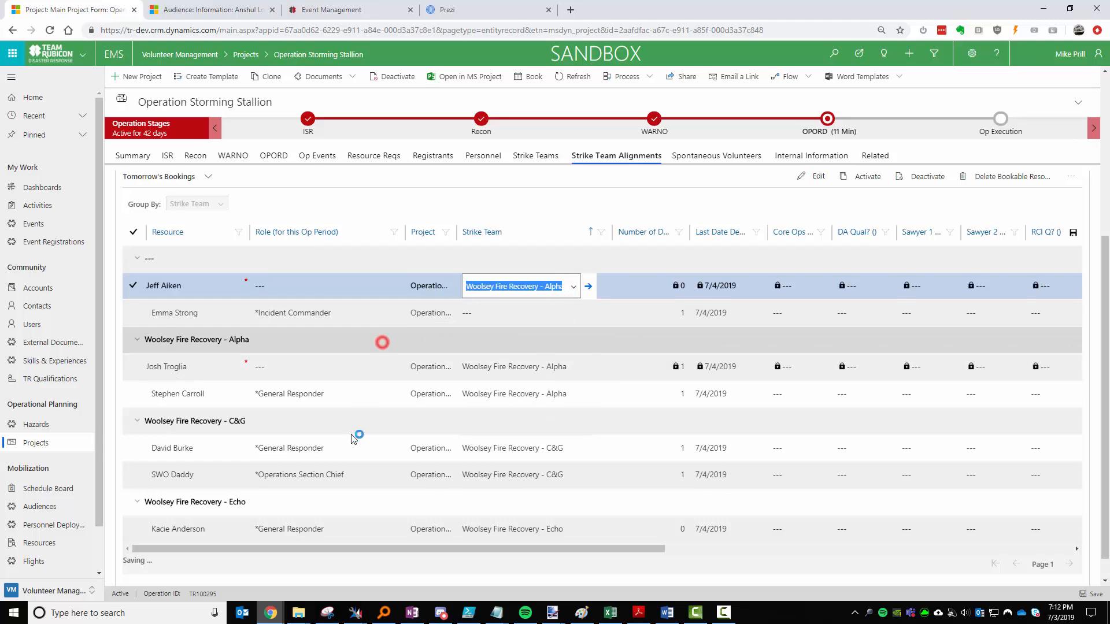
{"action": "left_click", "coordinate": [347, 393]}
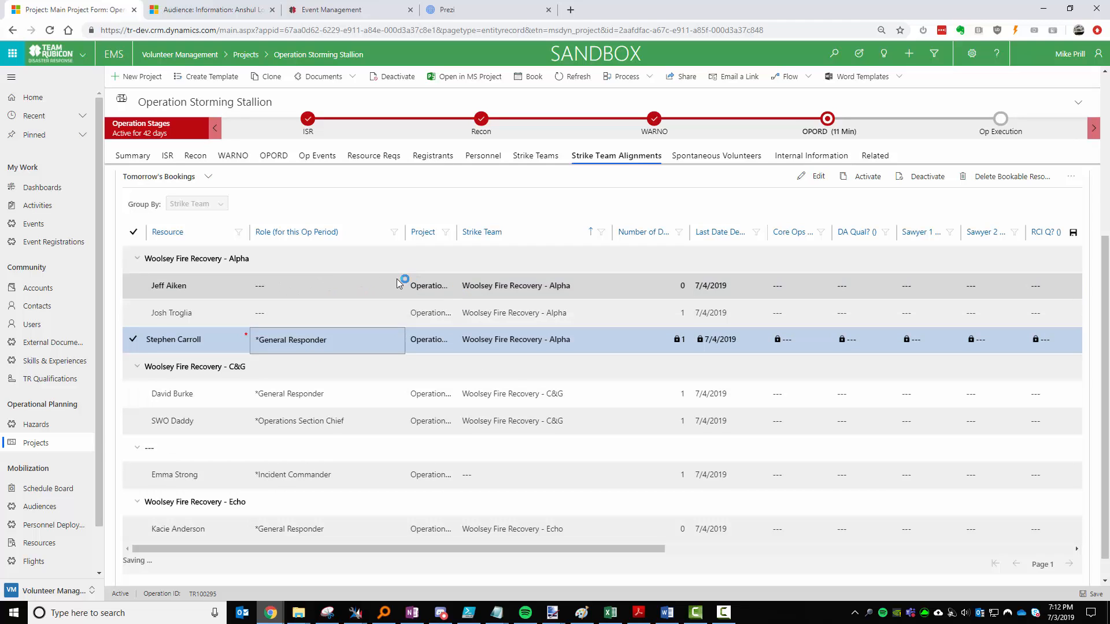
Set the new Alpha members' roles to General Responder and Strike Team Leader.
{"action": "left_click", "coordinate": [342, 293]}
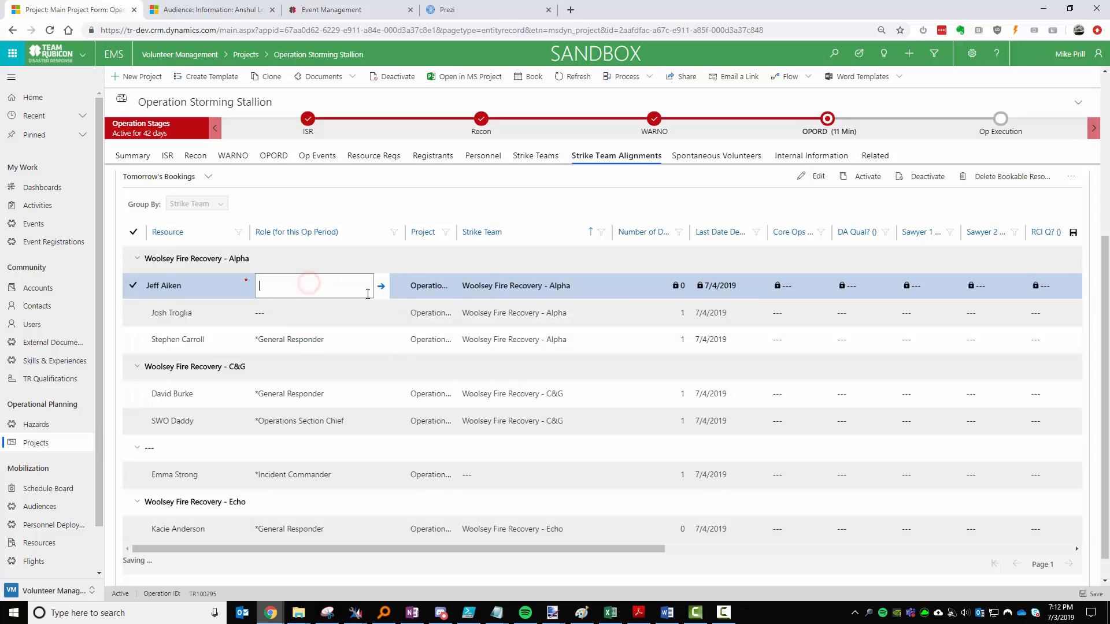
{"action": "left_click", "coordinate": [363, 292]}
{"action": "left_click", "coordinate": [356, 309]}
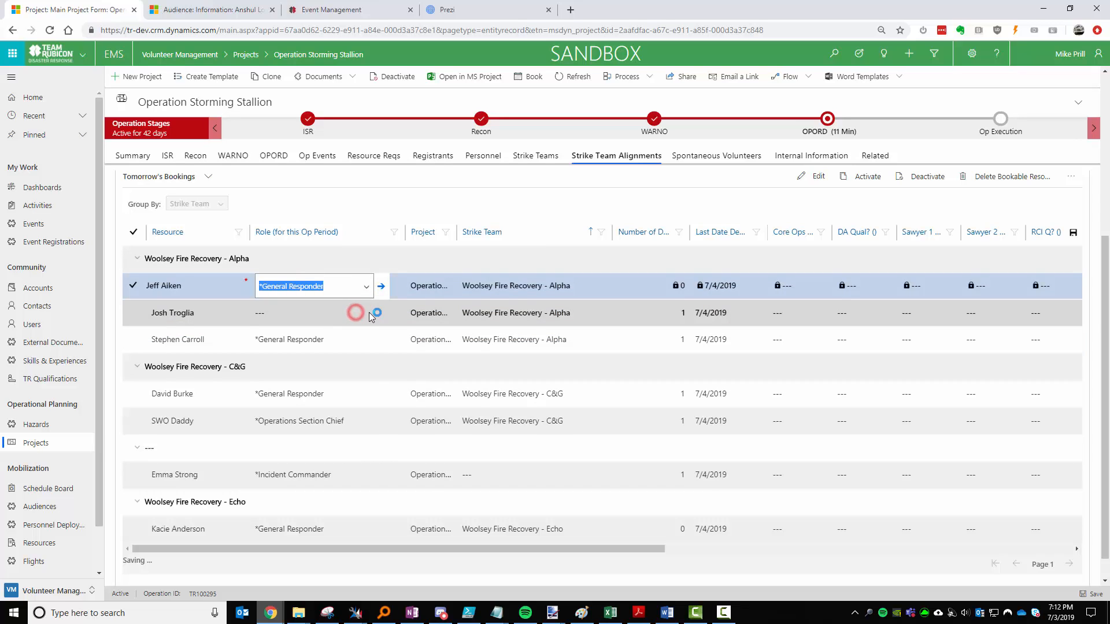
{"action": "left_click", "coordinate": [366, 313]}
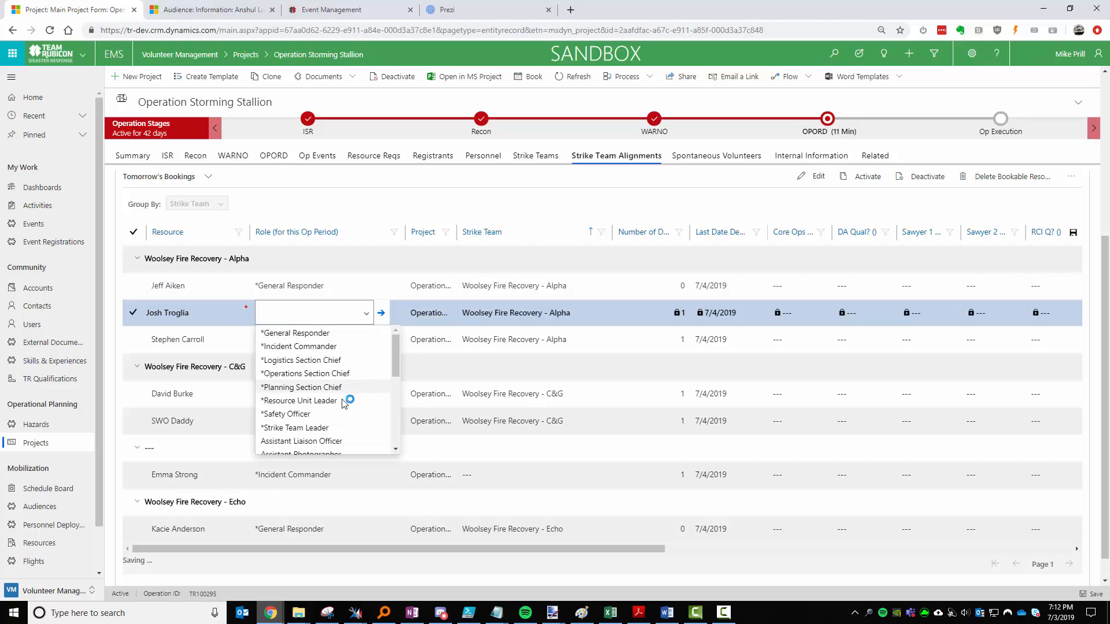
{"action": "left_click", "coordinate": [332, 427]}
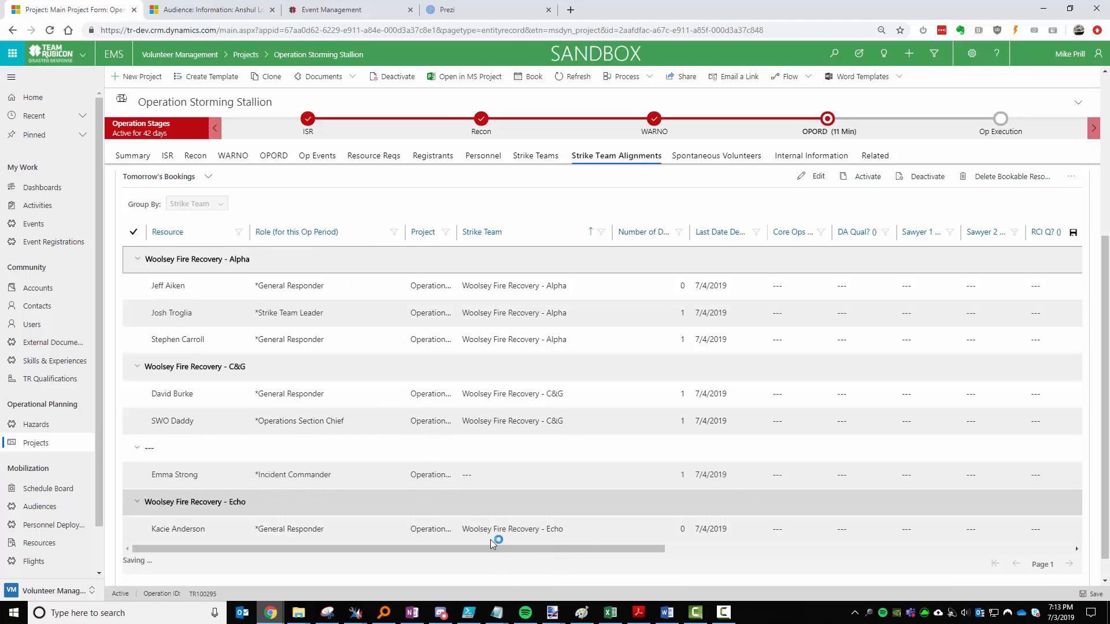
{"action": "left_click_drag", "start_coordinate": [487, 549], "coordinate": [870, 552]}
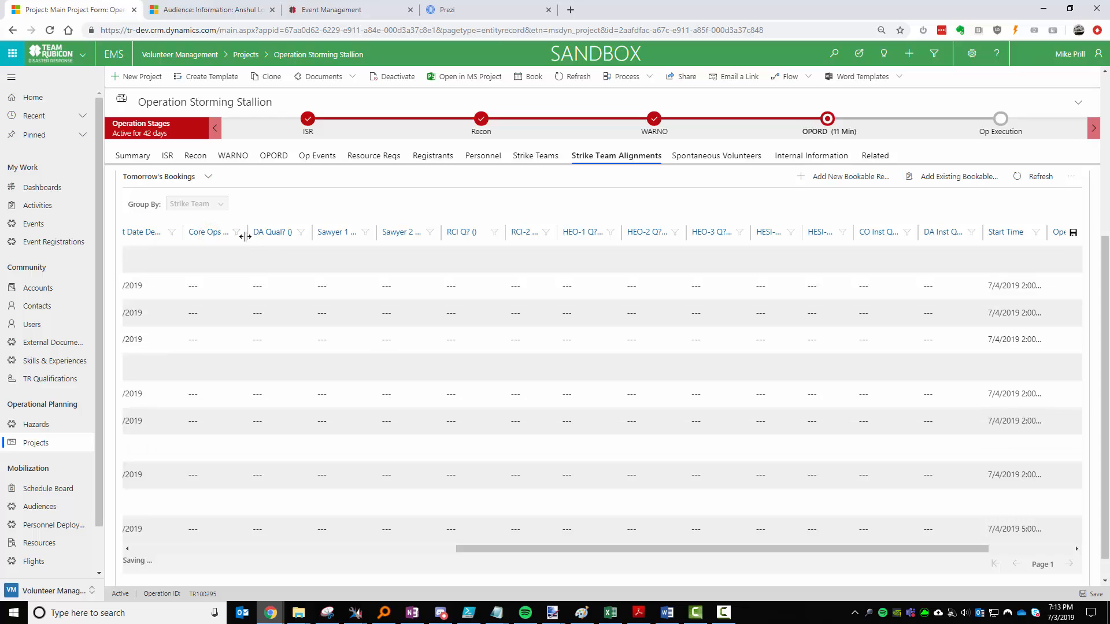
{"action": "left_click_drag", "start_coordinate": [462, 552], "coordinate": [230, 550]}
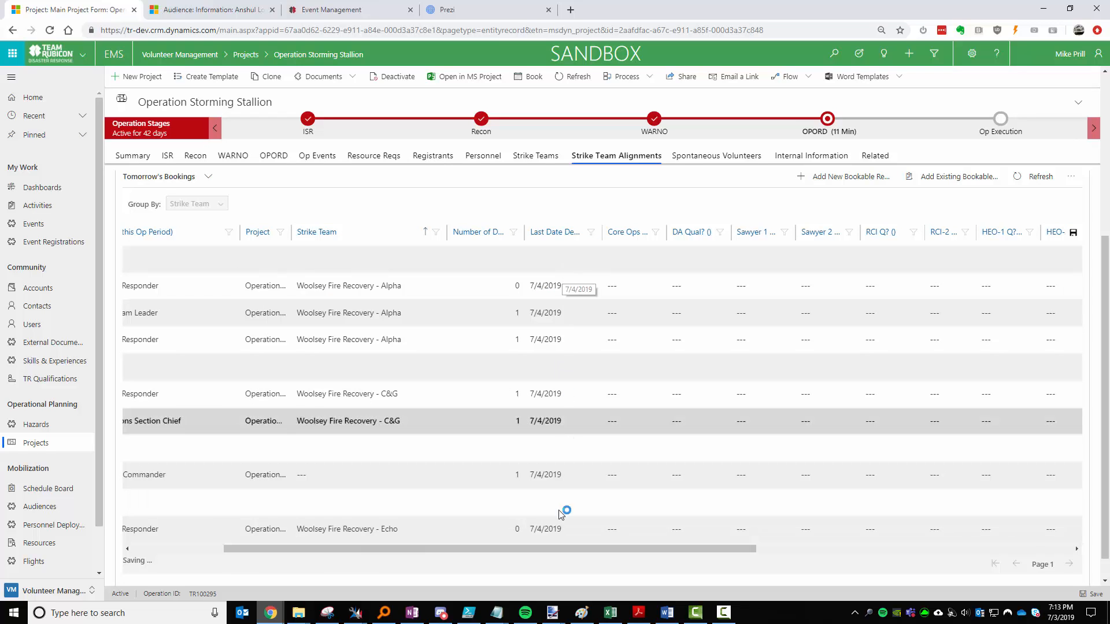
{"action": "left_click_drag", "start_coordinate": [443, 546], "coordinate": [345, 557]}
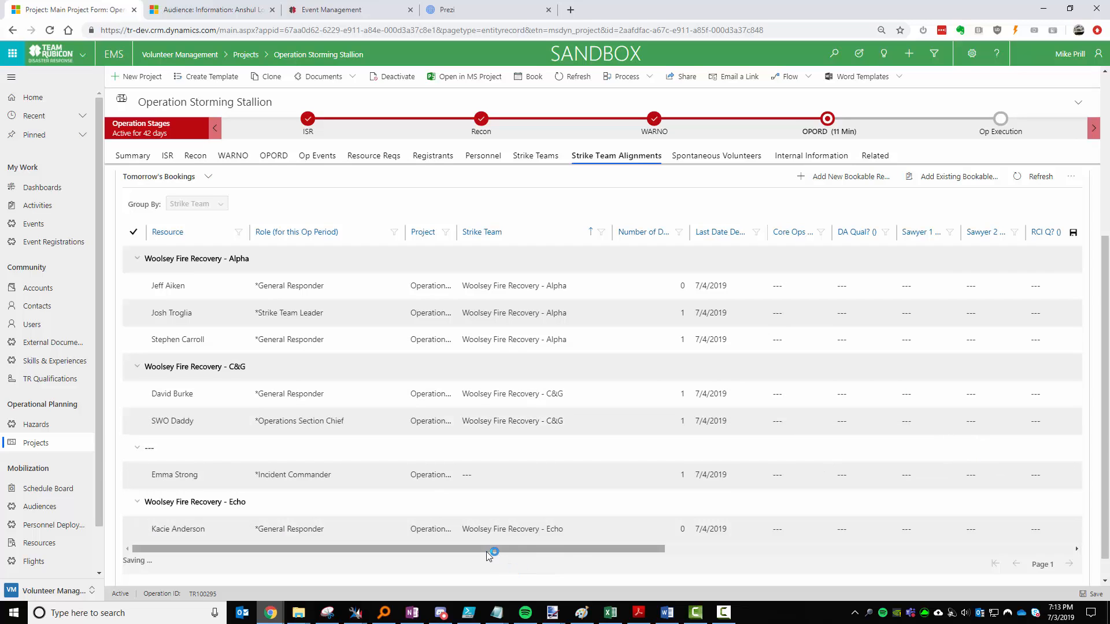
{"action": "left_click", "coordinate": [486, 551]}
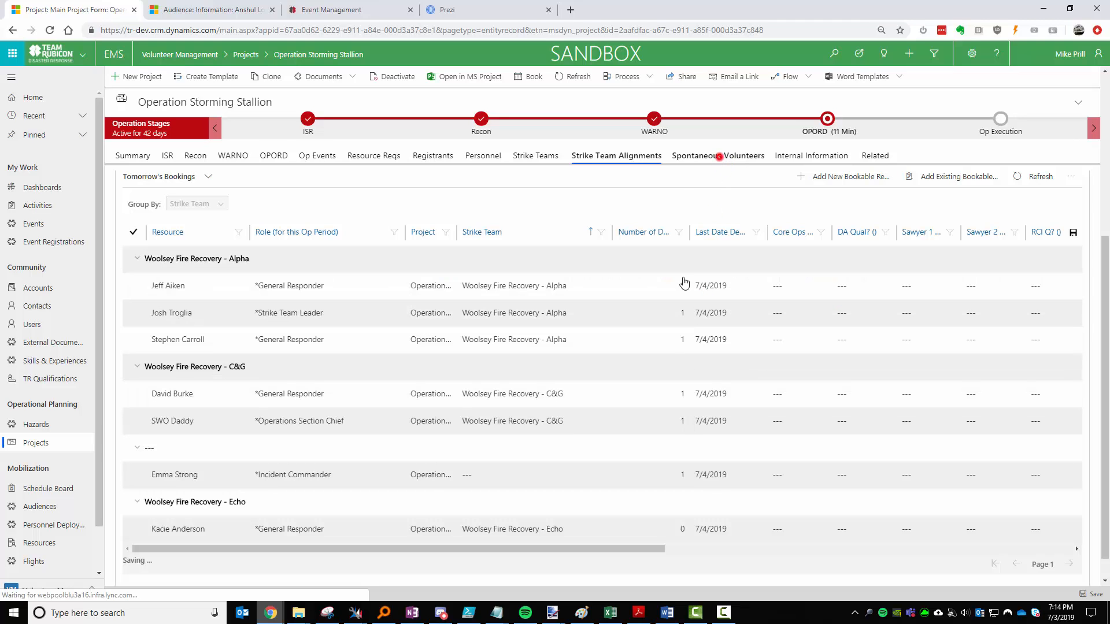
Start a new spontaneous volunteer record and enter the volunteer's name, e-mail address and zip code.
{"action": "left_click", "coordinate": [718, 156]}
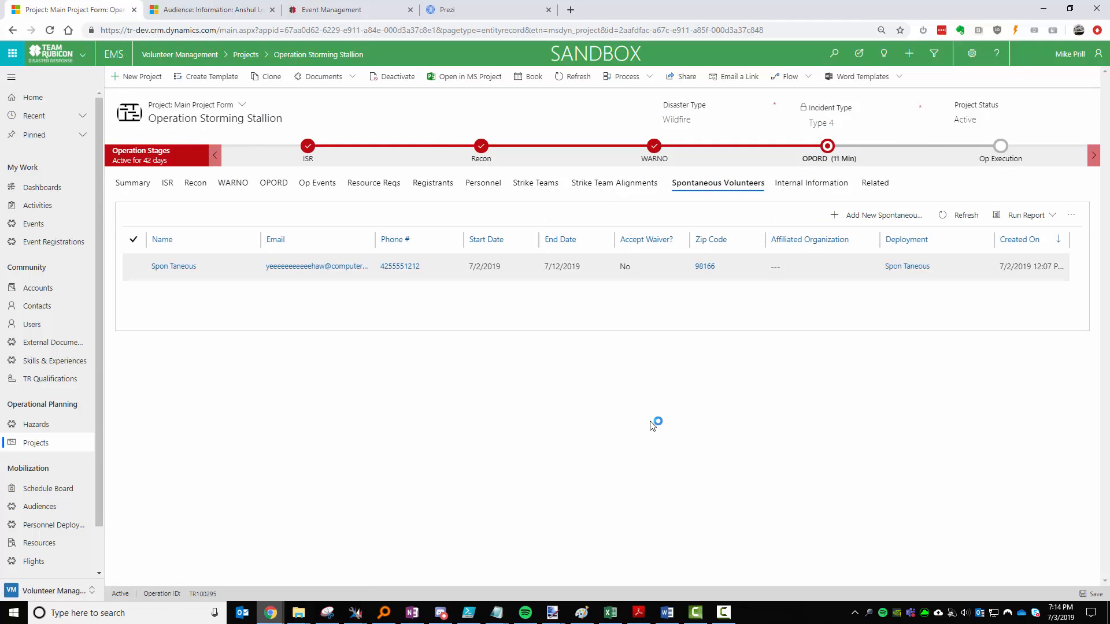
{"action": "left_click", "coordinate": [884, 215]}
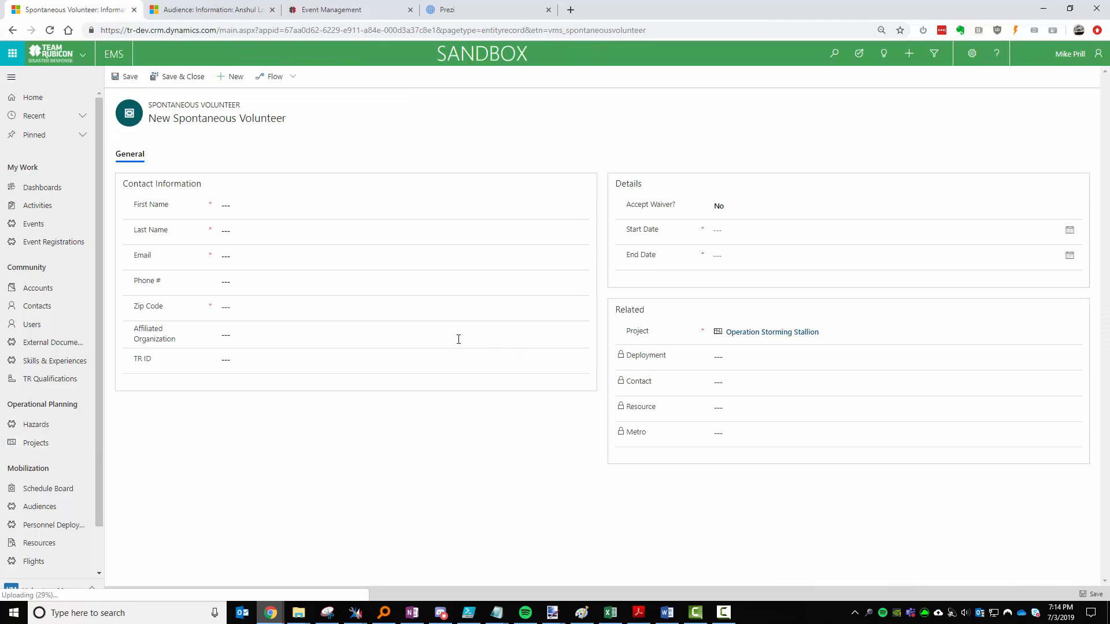
{"action": "left_click", "coordinate": [263, 202]}
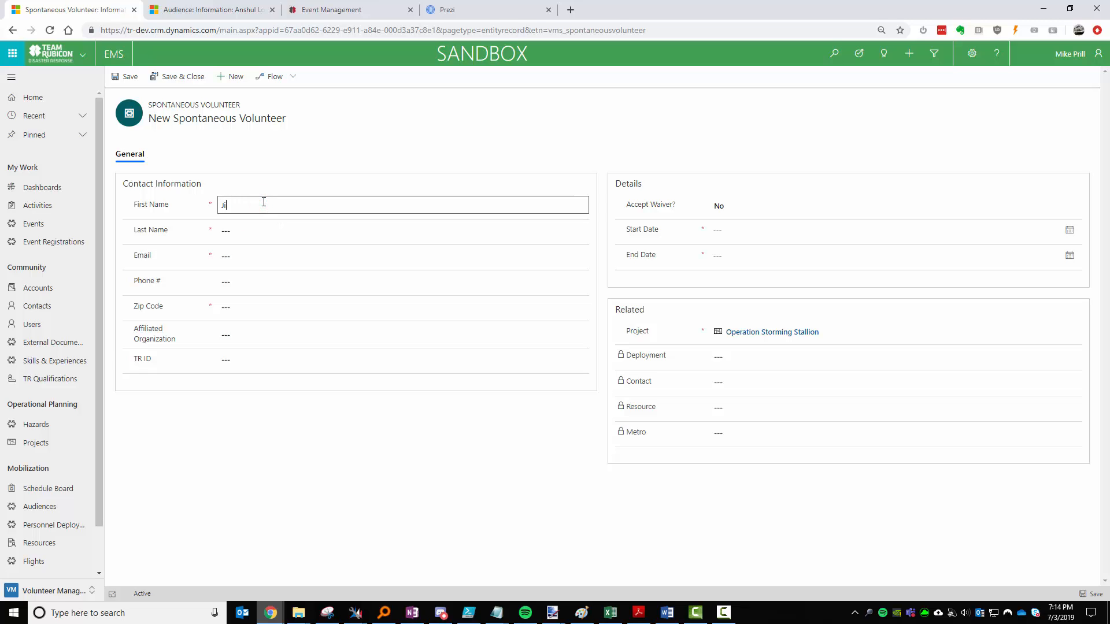
{"action": "key", "text": "Tab"}
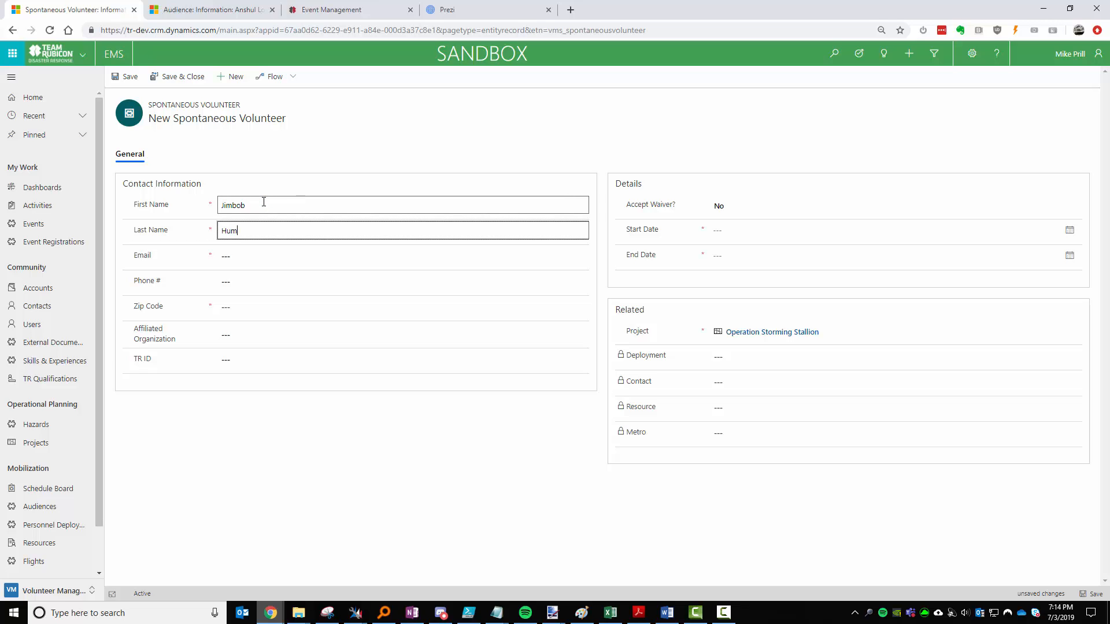
{"action": "key", "text": "Tab"}
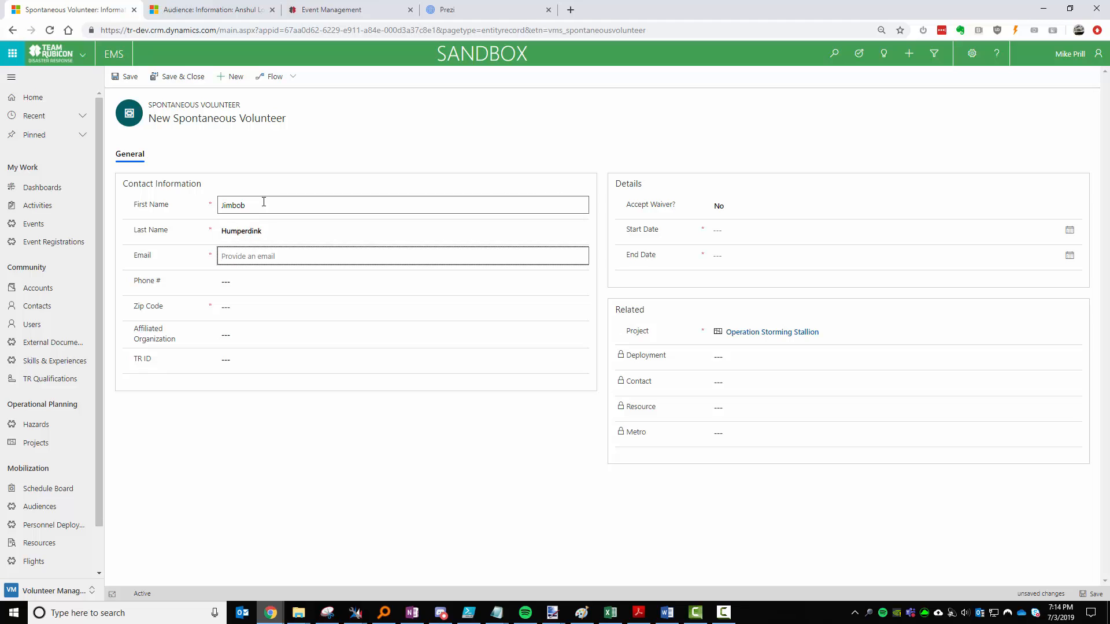
{"action": "key", "text": "Tab"}
{"action": "key", "text": "Tab"}
{"action": "type", "text": "98166"}
{"action": "key", "text": "ctrl+s"}
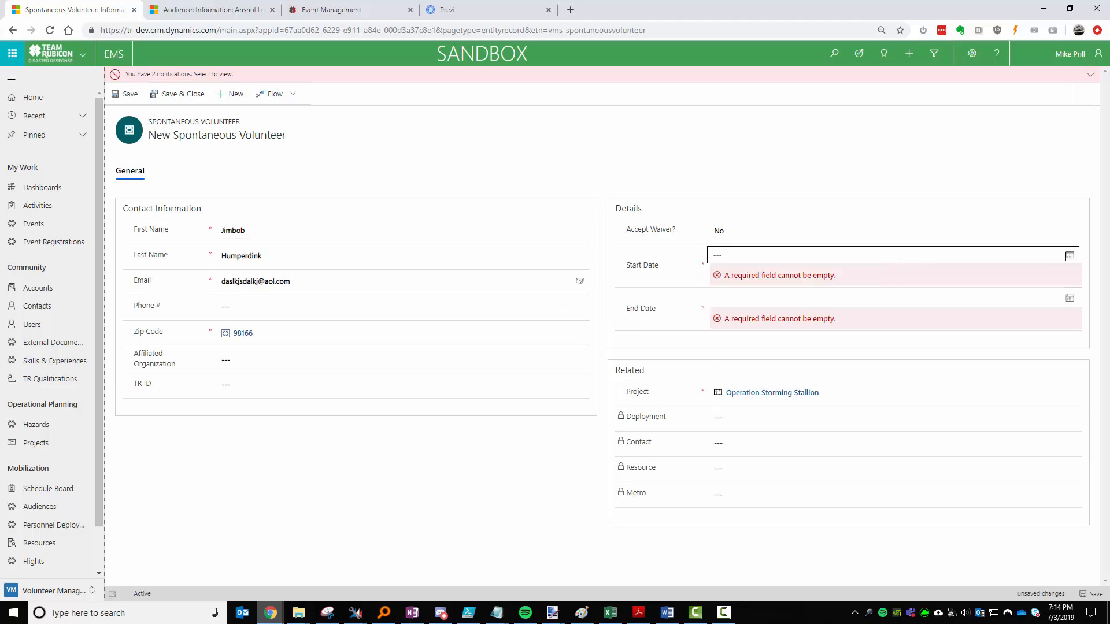
Set the volunteer's dates to 7/3/2019 through 7/5/2019, save, and refresh the volunteers list.
{"action": "left_click", "coordinate": [1069, 255]}
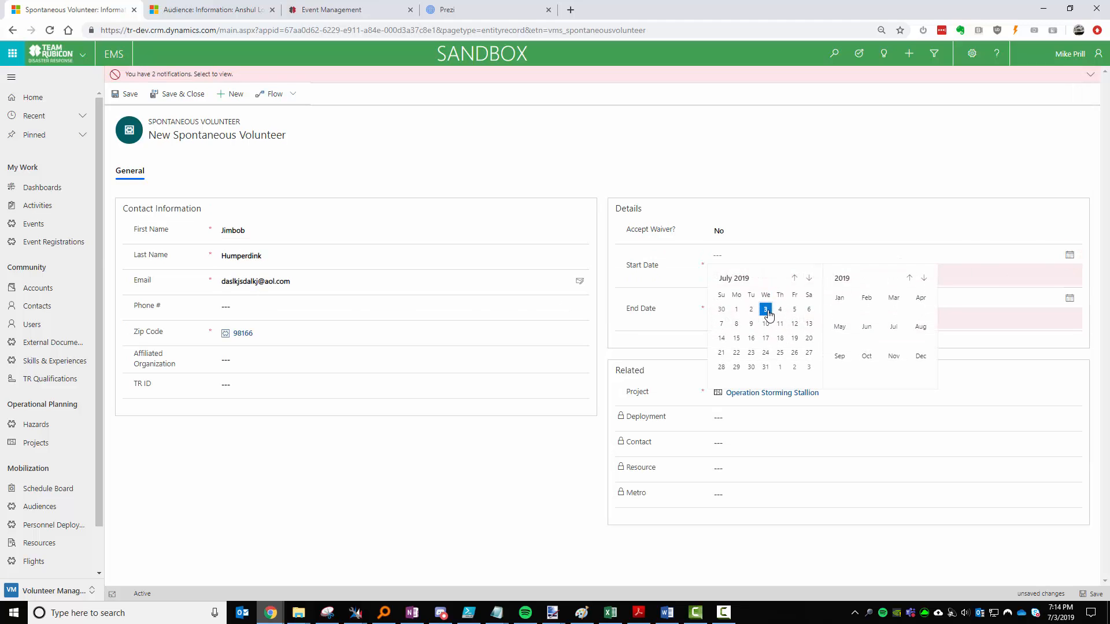
{"action": "left_click", "coordinate": [768, 314]}
{"action": "left_click", "coordinate": [1069, 282]}
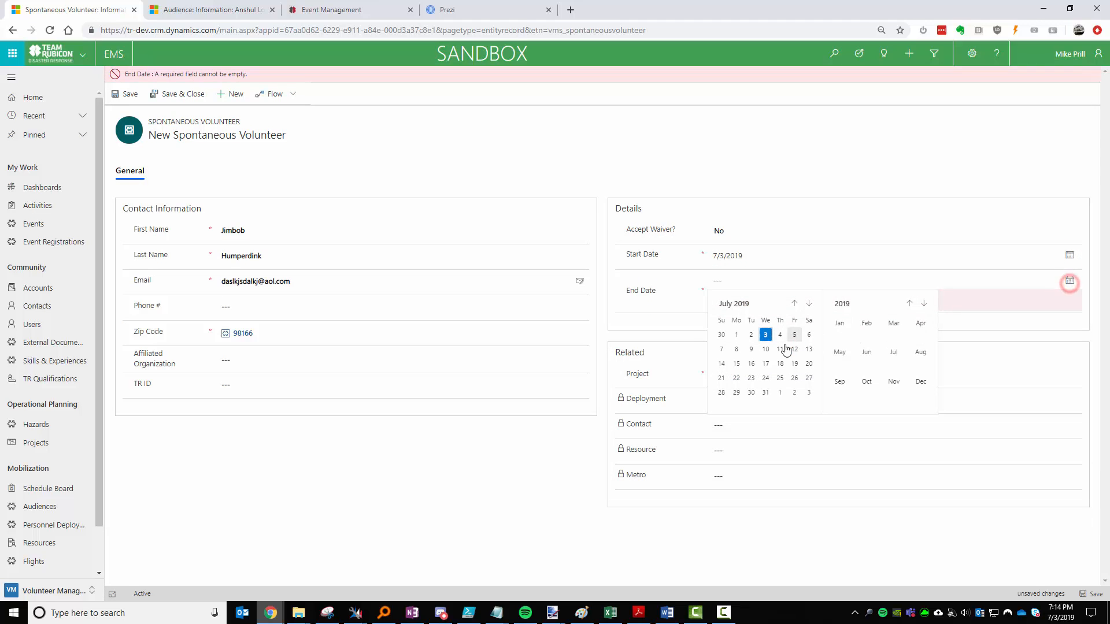
{"action": "left_click", "coordinate": [800, 335]}
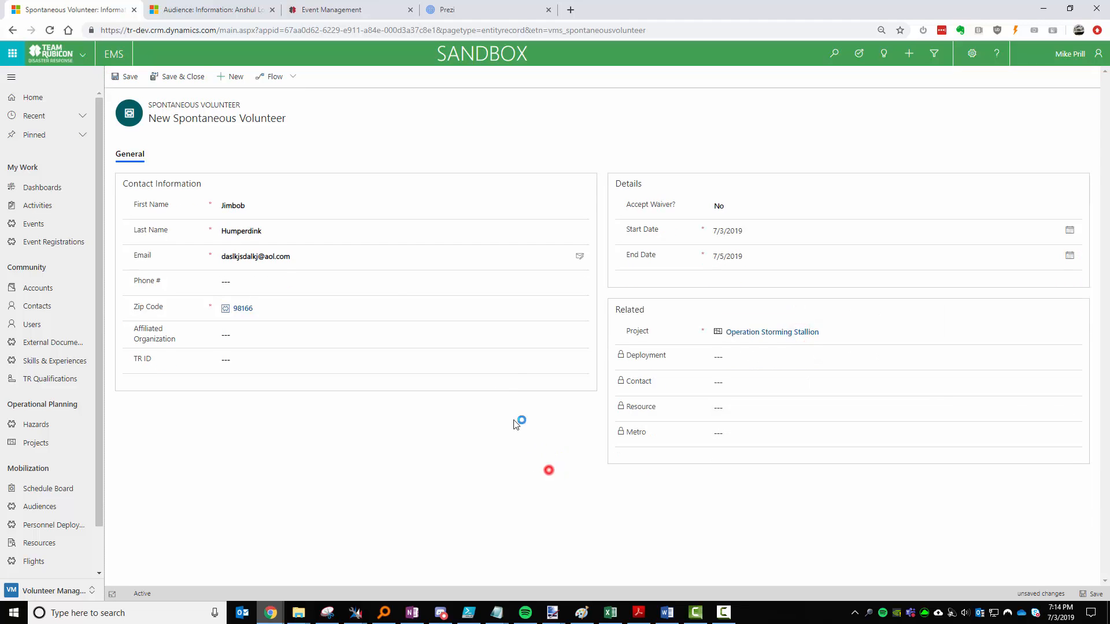
{"action": "left_click", "coordinate": [175, 78]}
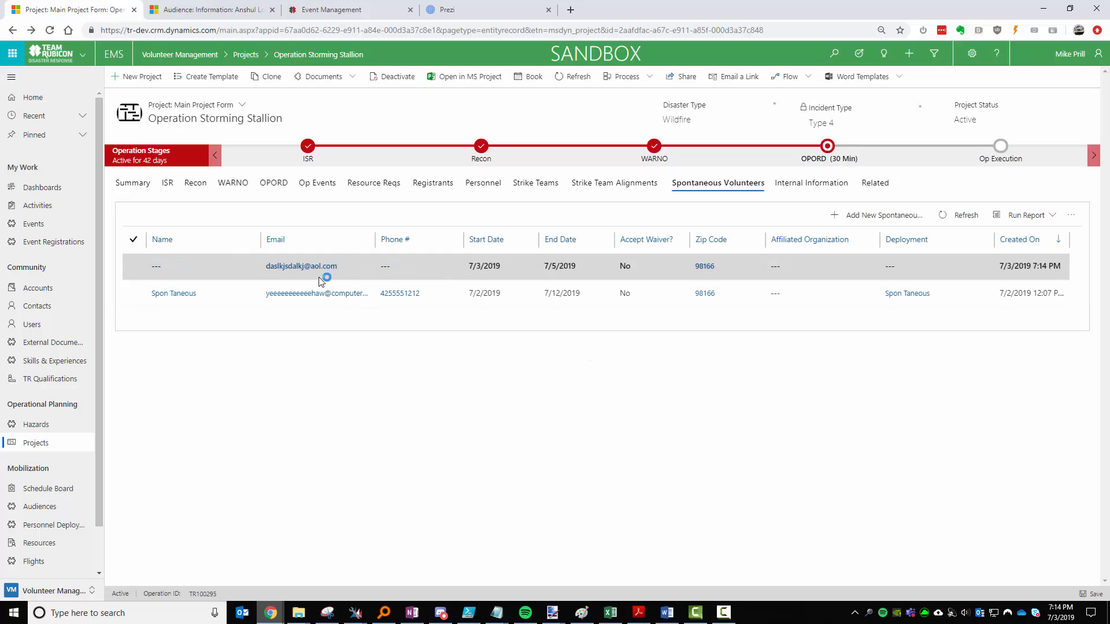
{"action": "left_click", "coordinate": [979, 213]}
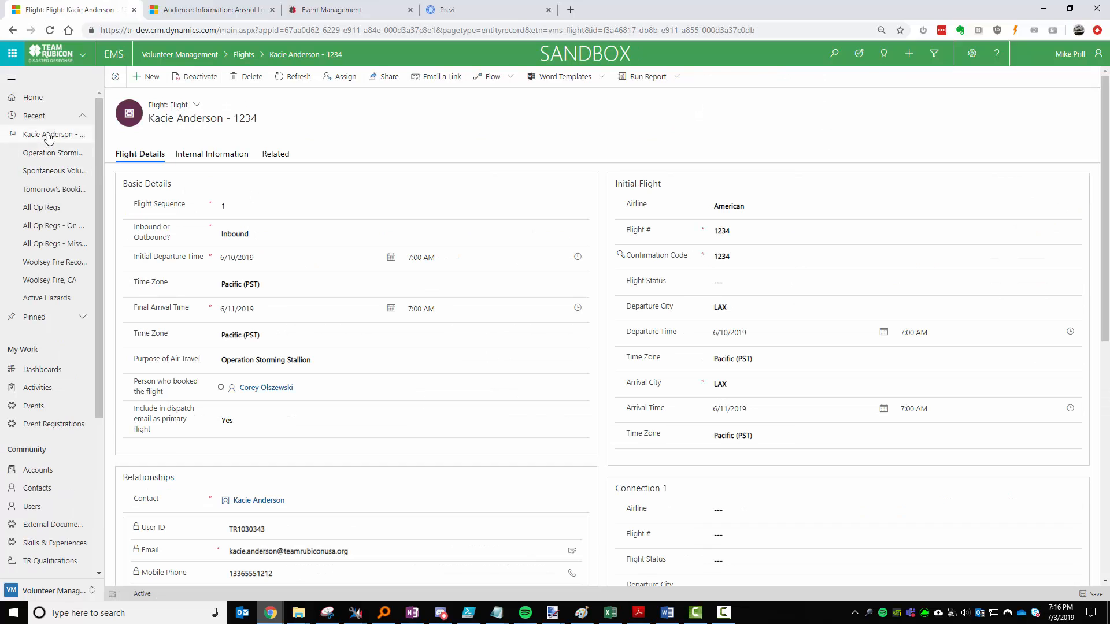
Reopen the Operation Storming Stallion project from the sidebar's Recent list.
{"action": "left_click", "coordinate": [58, 153]}
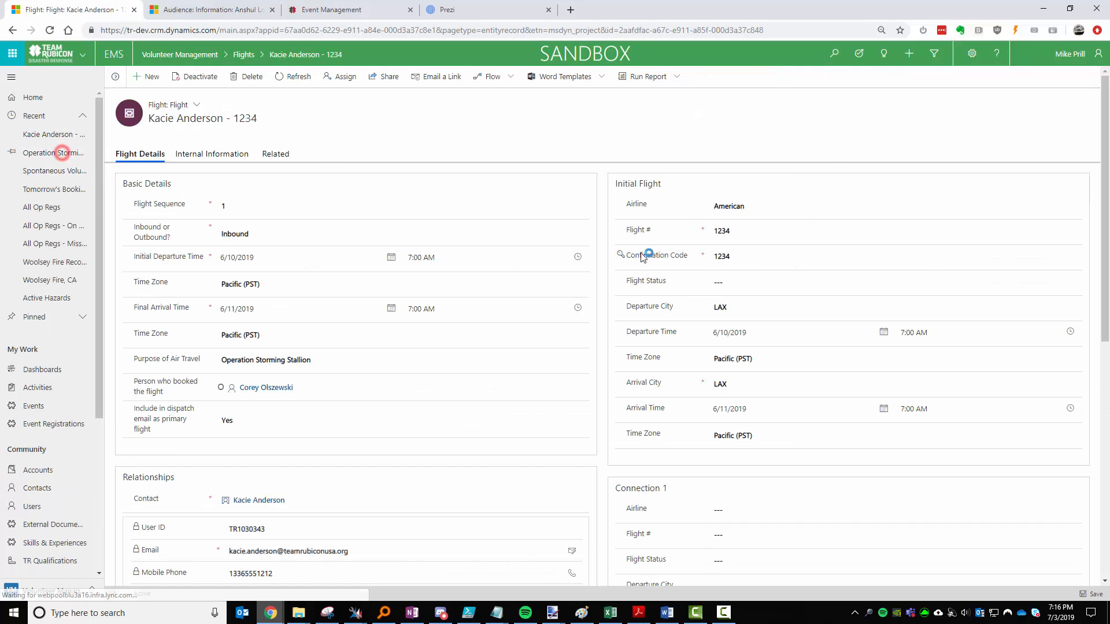